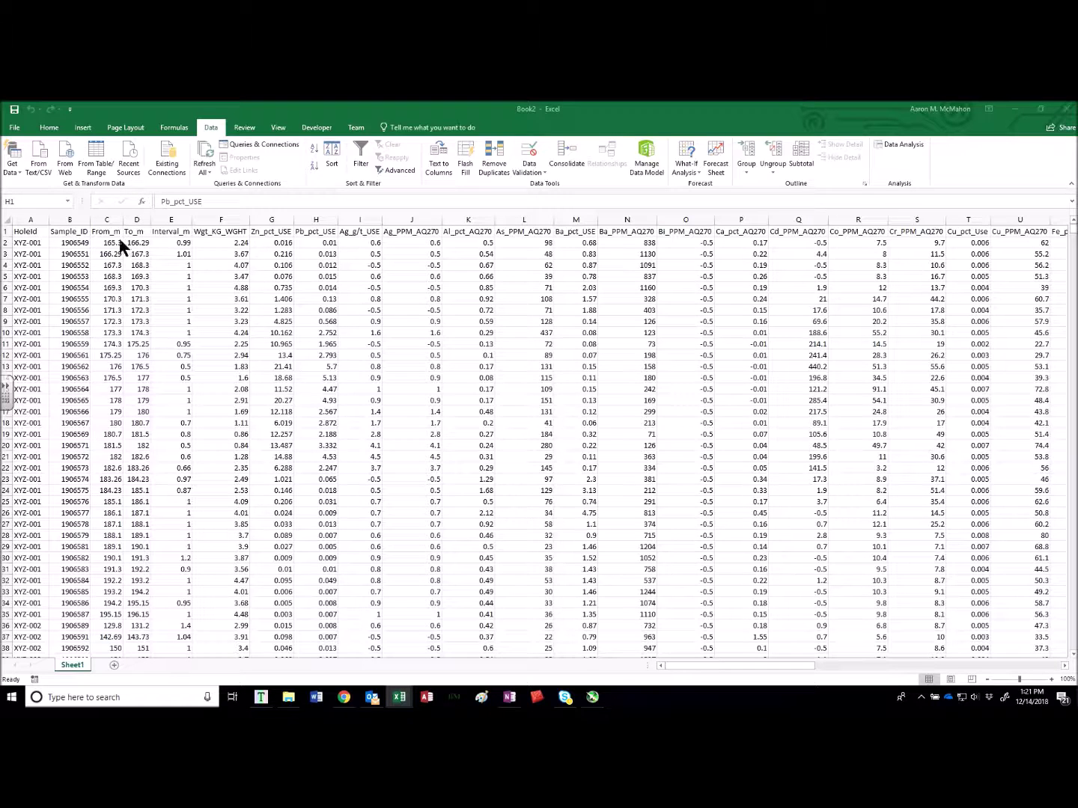
Step: Copy the Zn_pct_USE column from Sheet1 and paste it into column A of a new worksheet
{"action": "left_click", "coordinate": [274, 220]}
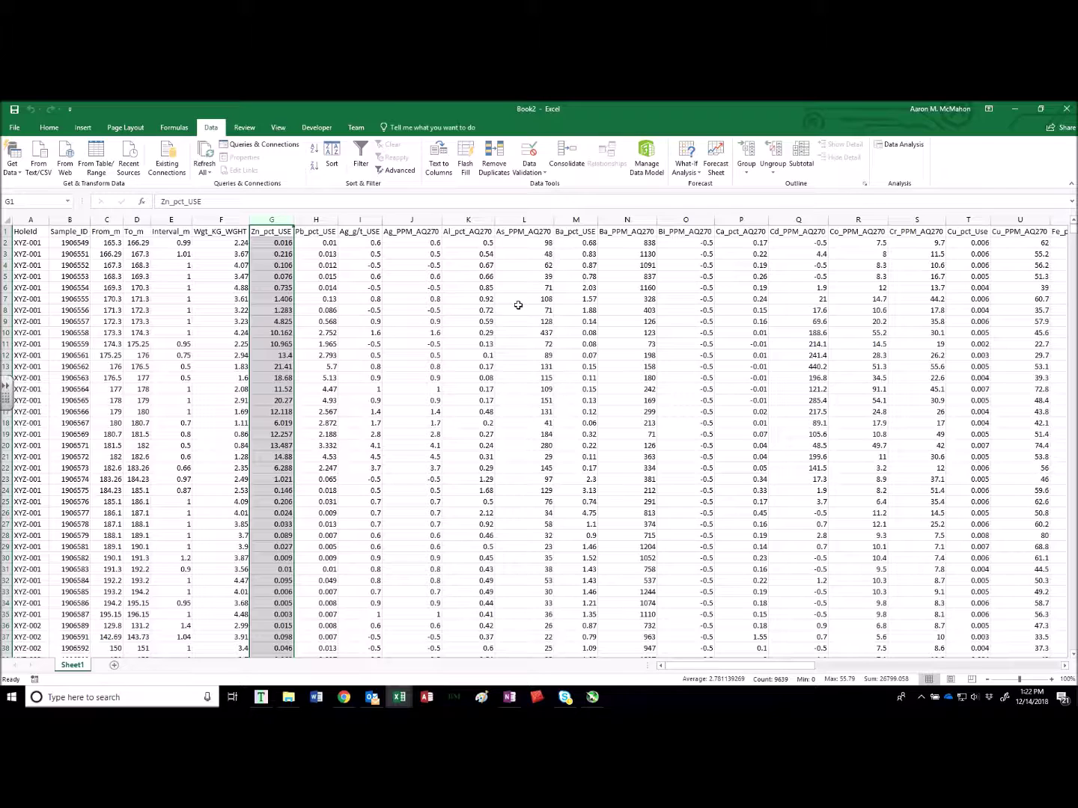
{"action": "key", "text": "ctrl+c"}
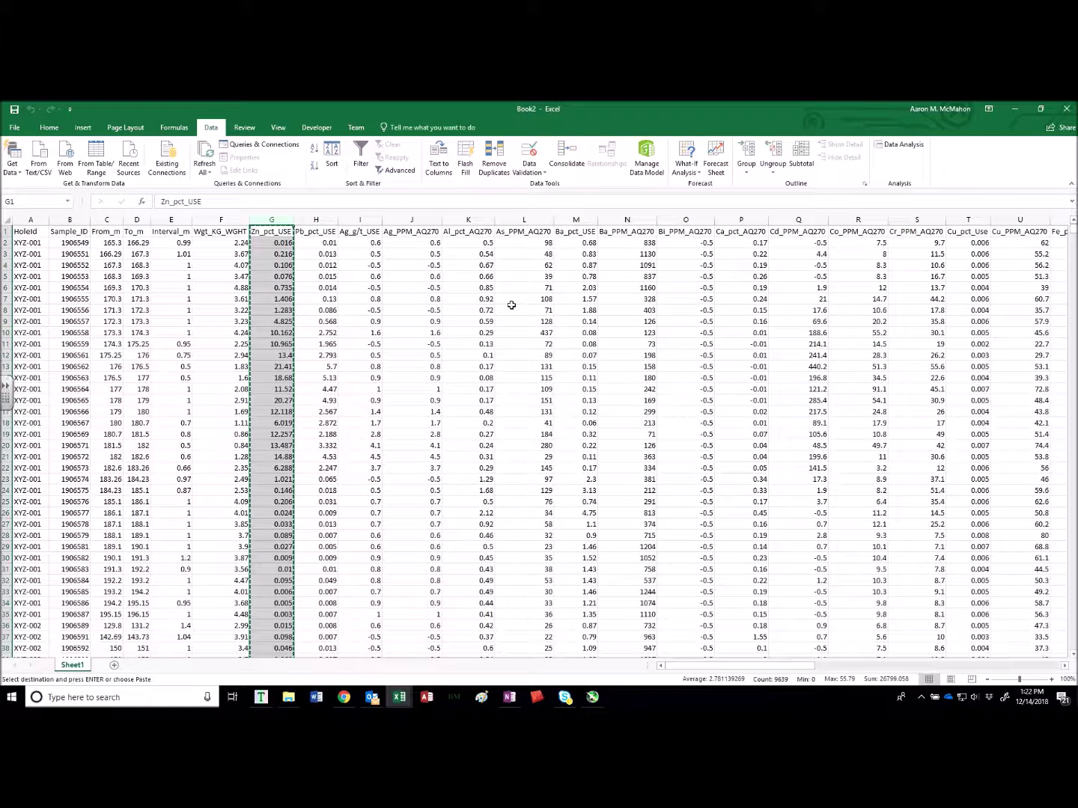
{"action": "left_click", "coordinate": [114, 664]}
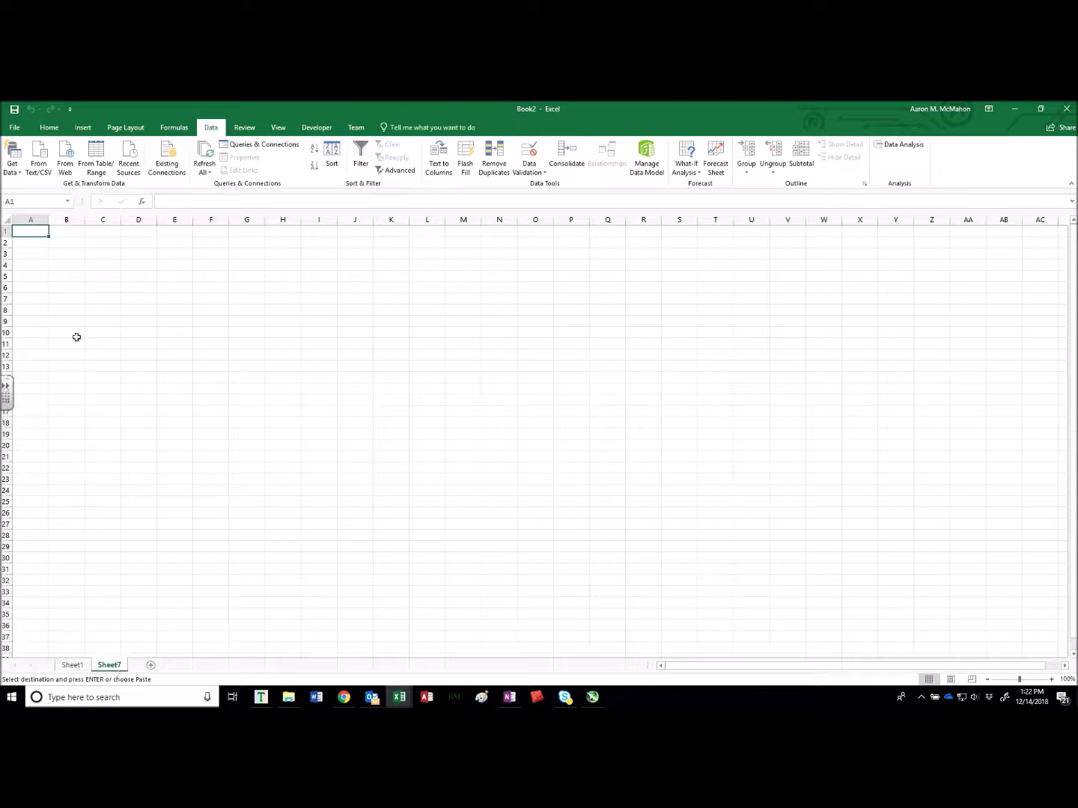
{"action": "right_click", "coordinate": [24, 233]}
{"action": "left_click", "coordinate": [63, 278]}
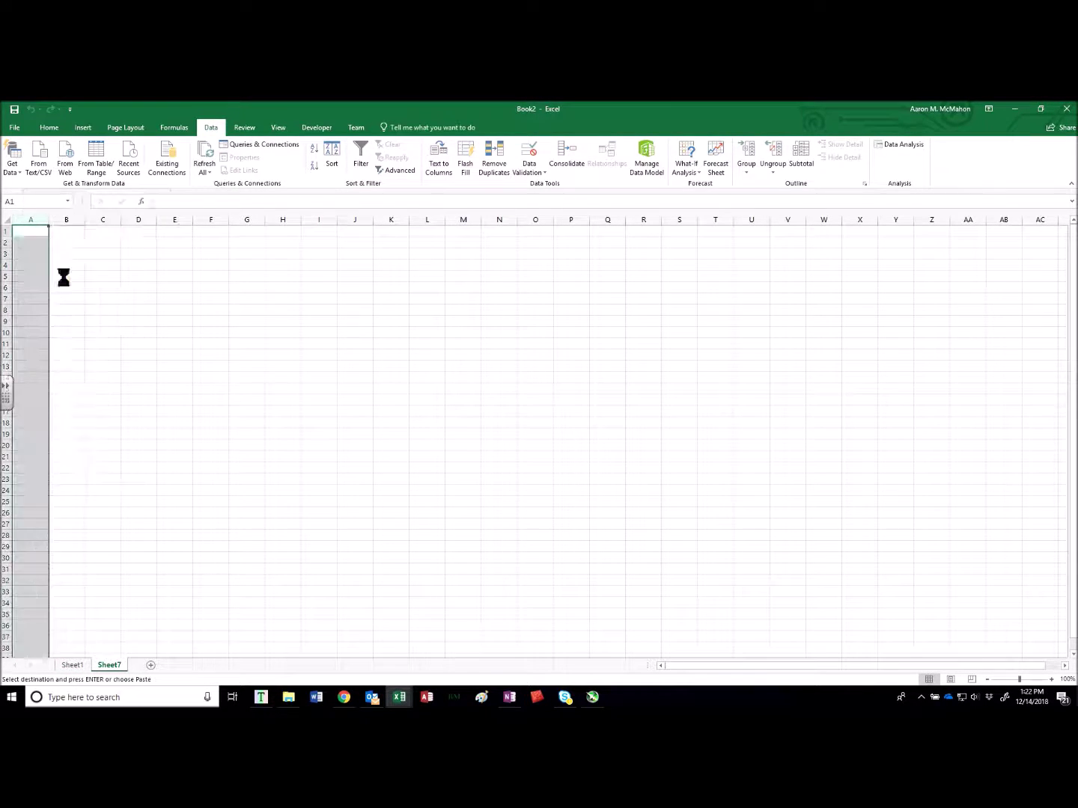
Step: Sort the pasted Zn_pct_USE column by cell values from smallest to largest
{"action": "left_click", "coordinate": [333, 171]}
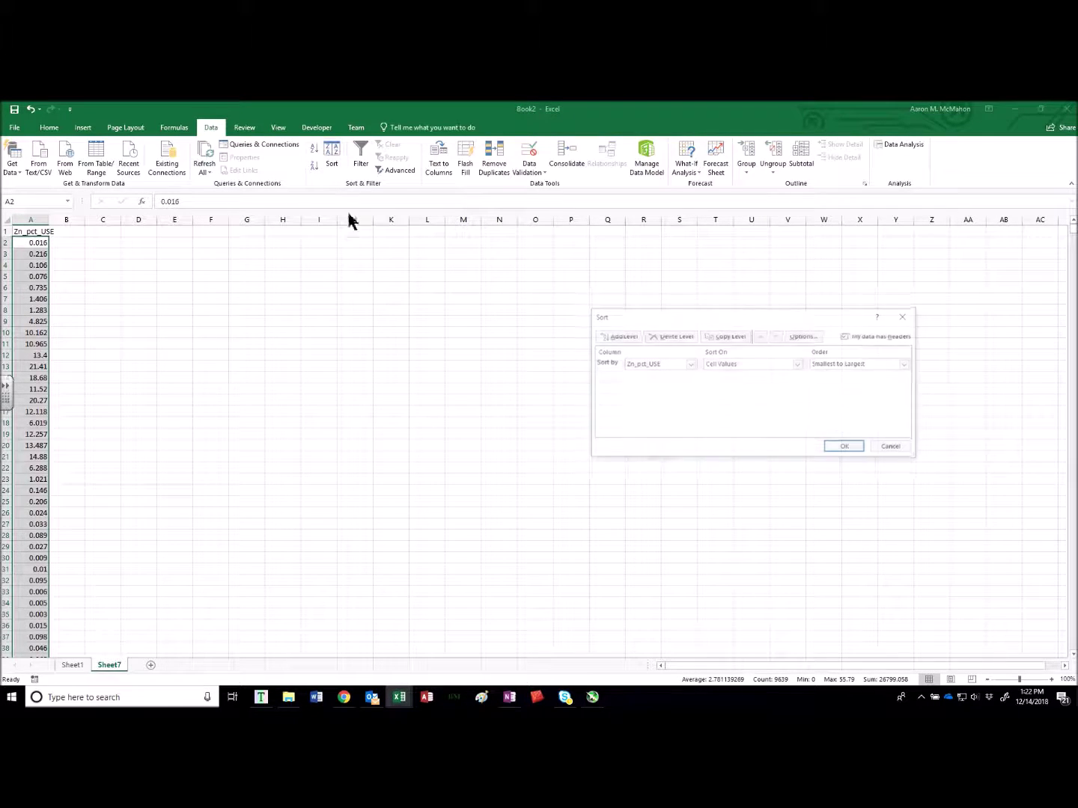
{"action": "left_click", "coordinate": [845, 447]}
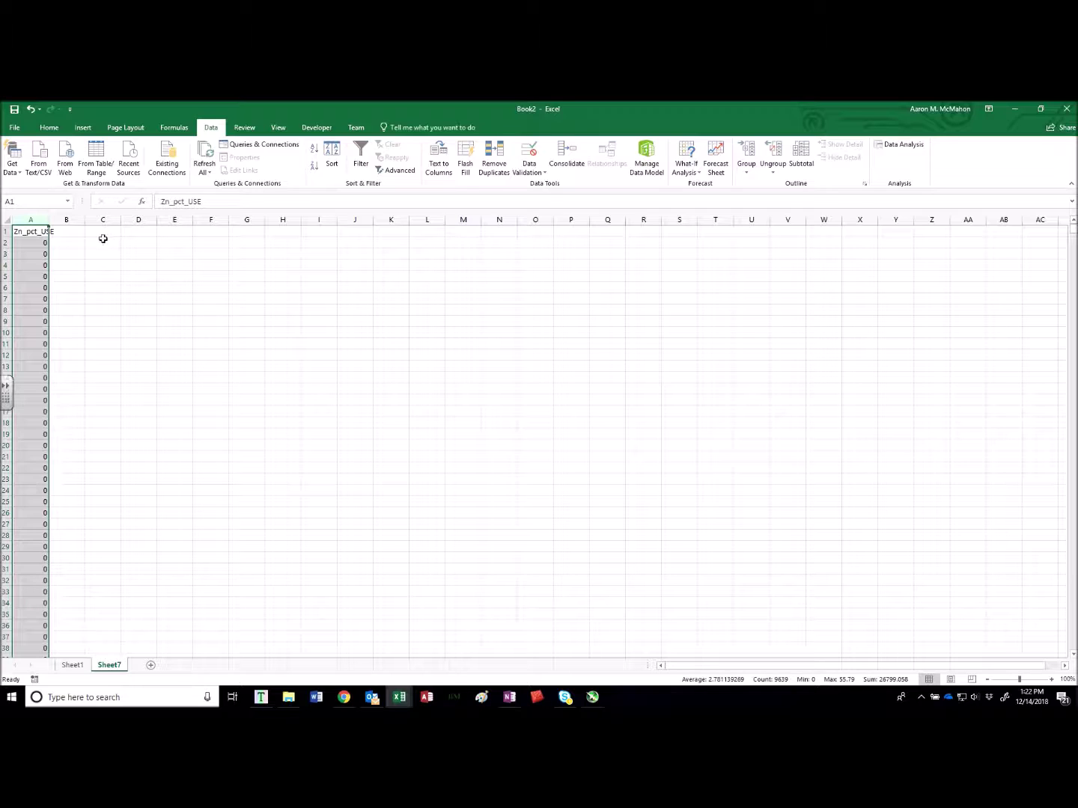
{"action": "left_click", "coordinate": [44, 241]}
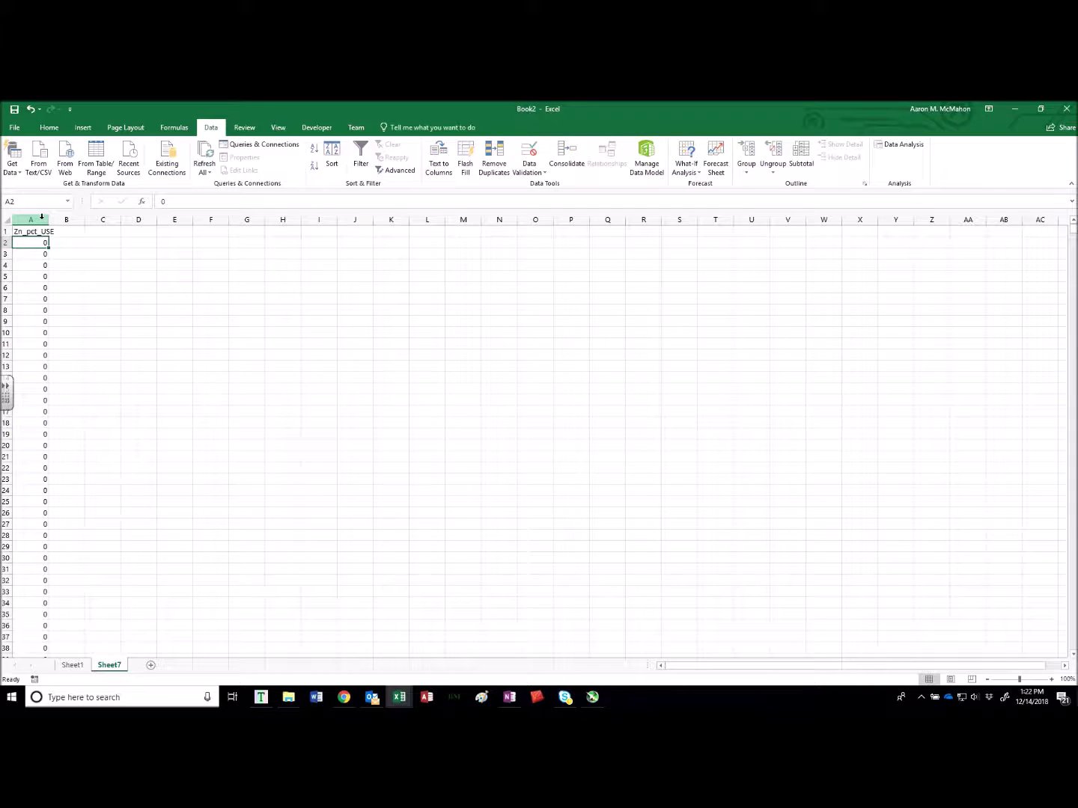
Step: Search column A for "." to locate the end of the zeros, and delete all zero cells, shifting the remaining values up
{"action": "left_click", "coordinate": [42, 216]}
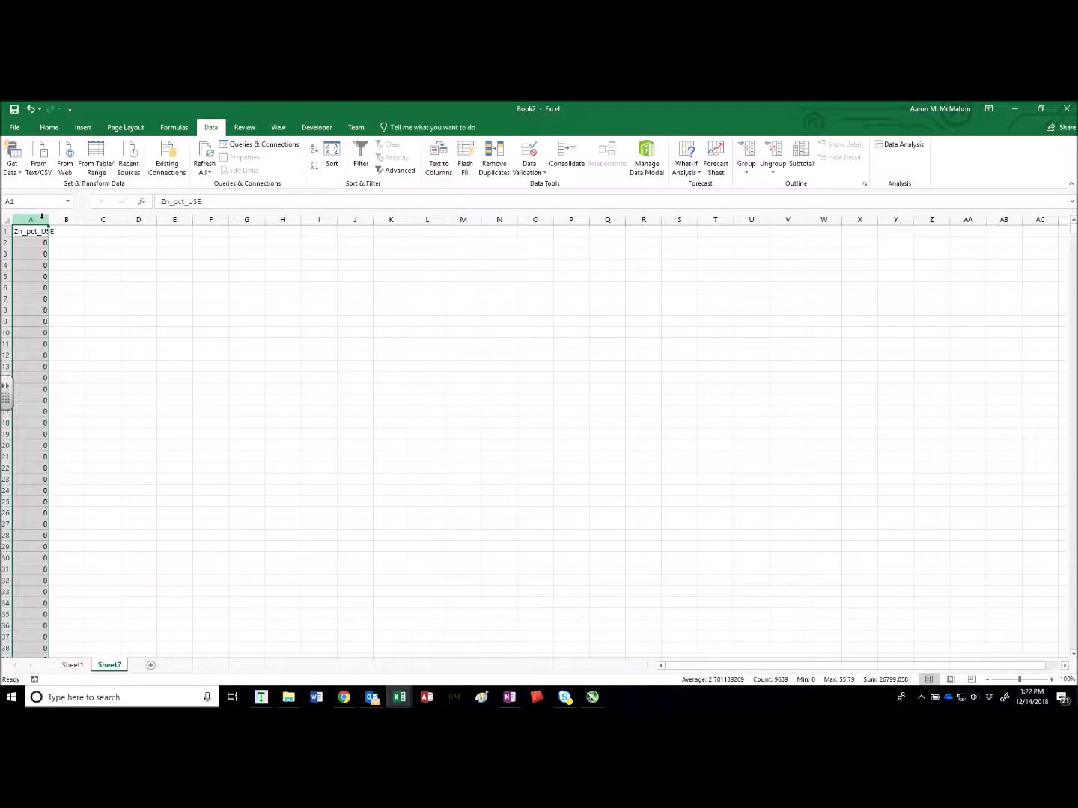
{"action": "key", "text": "ctrl+f"}
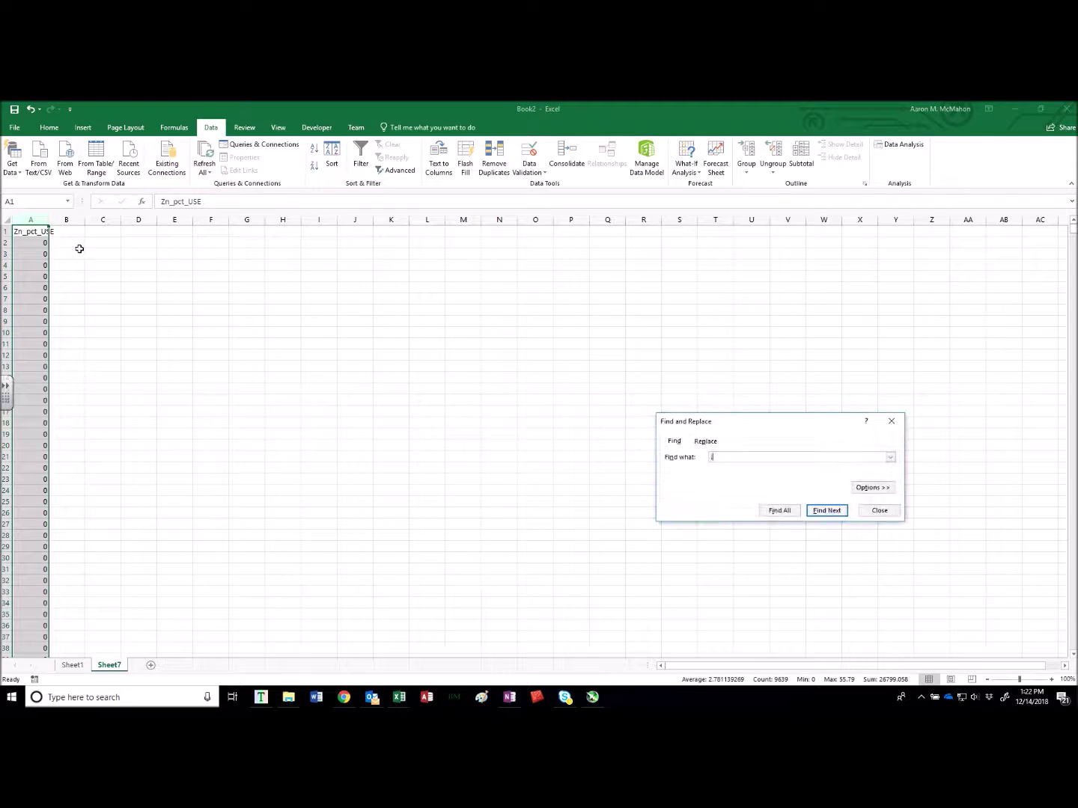
{"action": "key", "text": "Return"}
{"action": "left_click", "coordinate": [43, 432]}
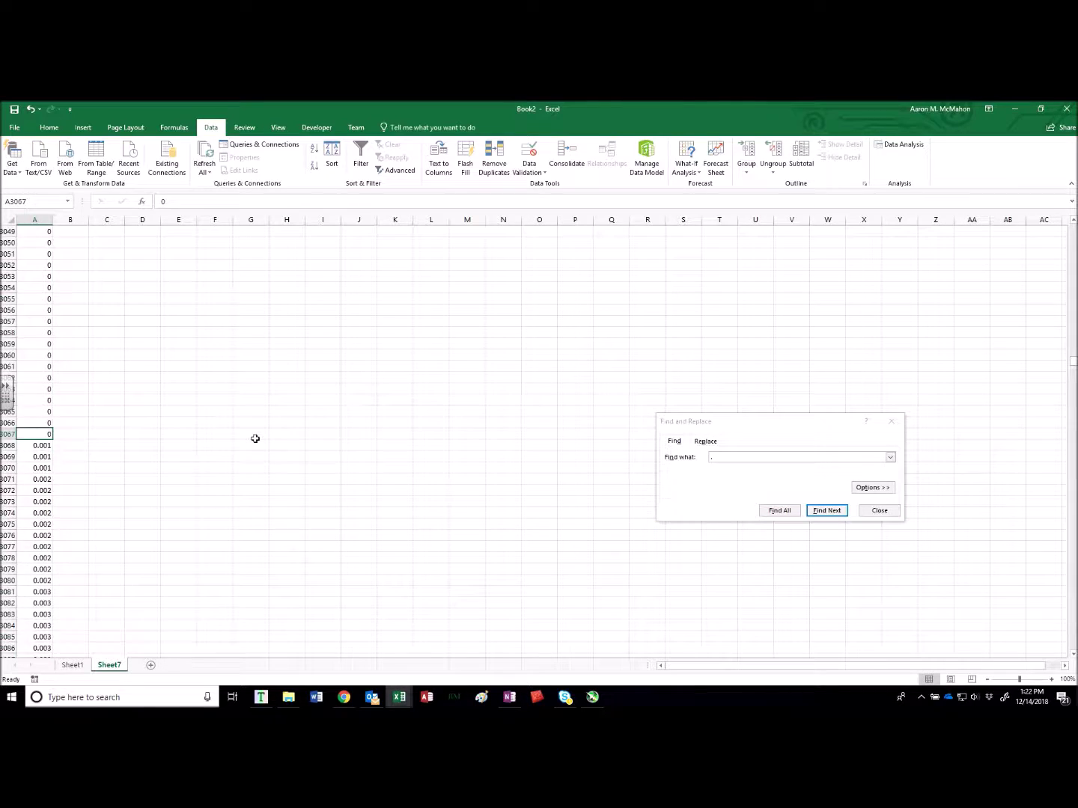
{"action": "key", "text": "ctrl+shift+Up"}
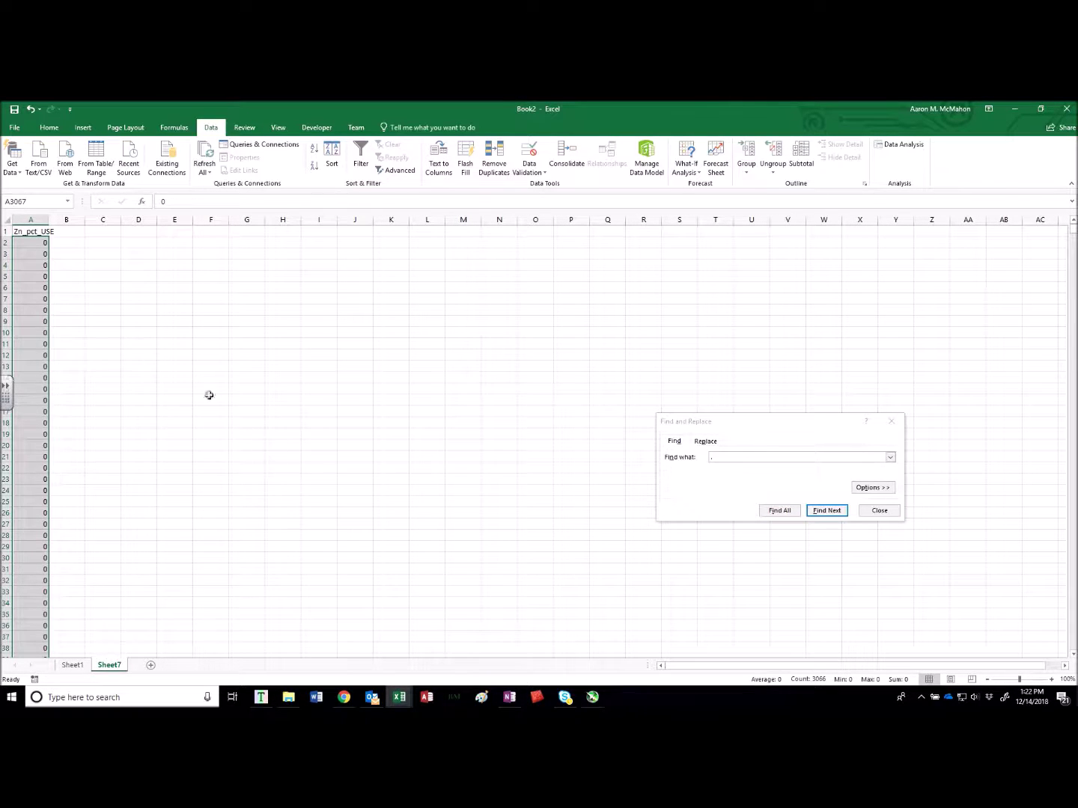
{"action": "right_click", "coordinate": [38, 293]}
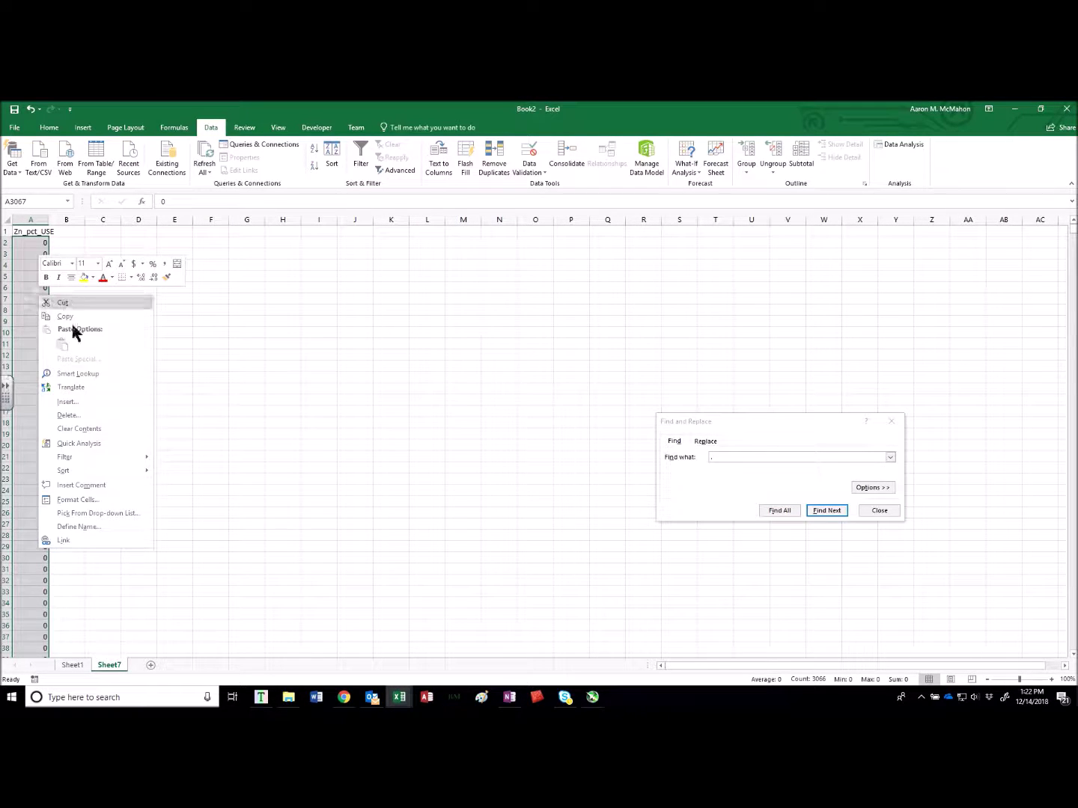
{"action": "left_click", "coordinate": [86, 414]}
{"action": "key", "text": "Return"}
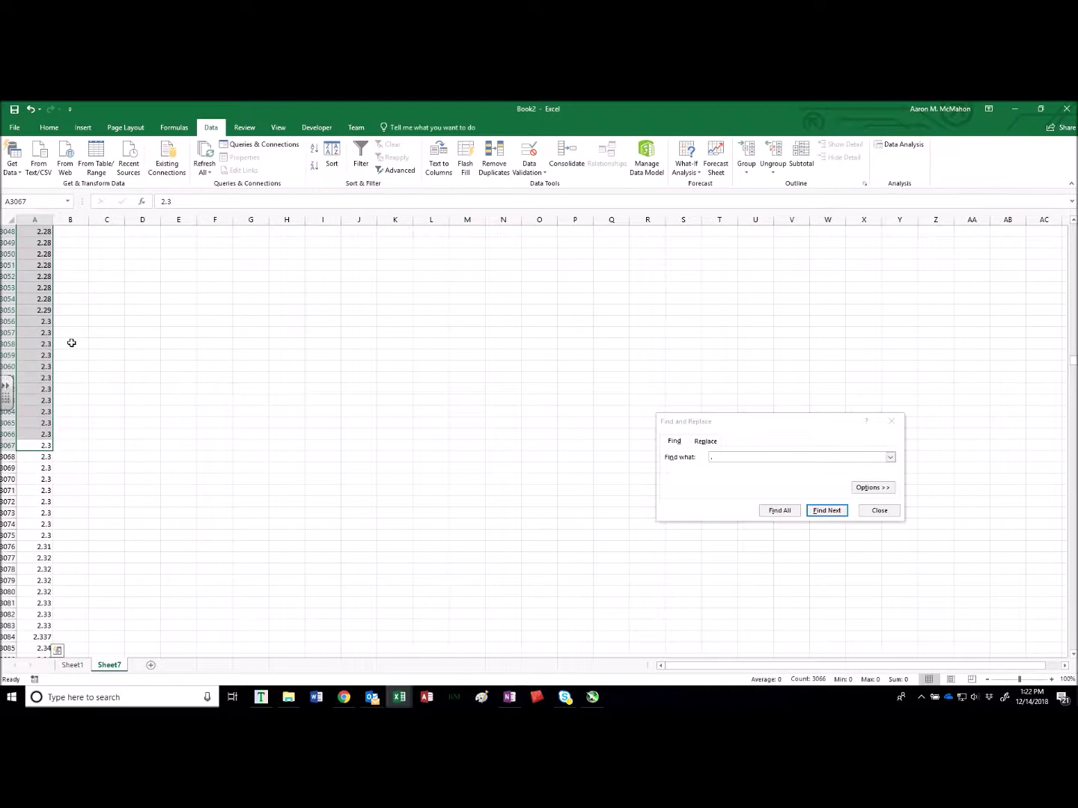
{"action": "key", "text": "ctrl+Home"}
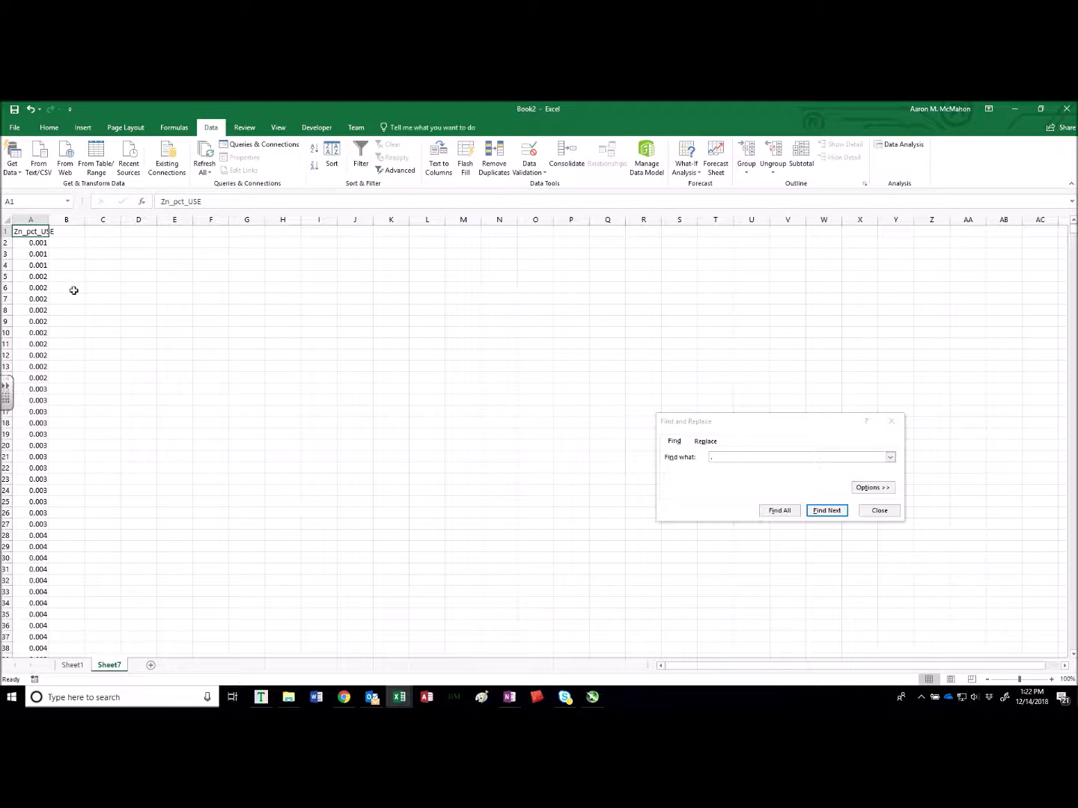
{"action": "left_click", "coordinate": [33, 218]}
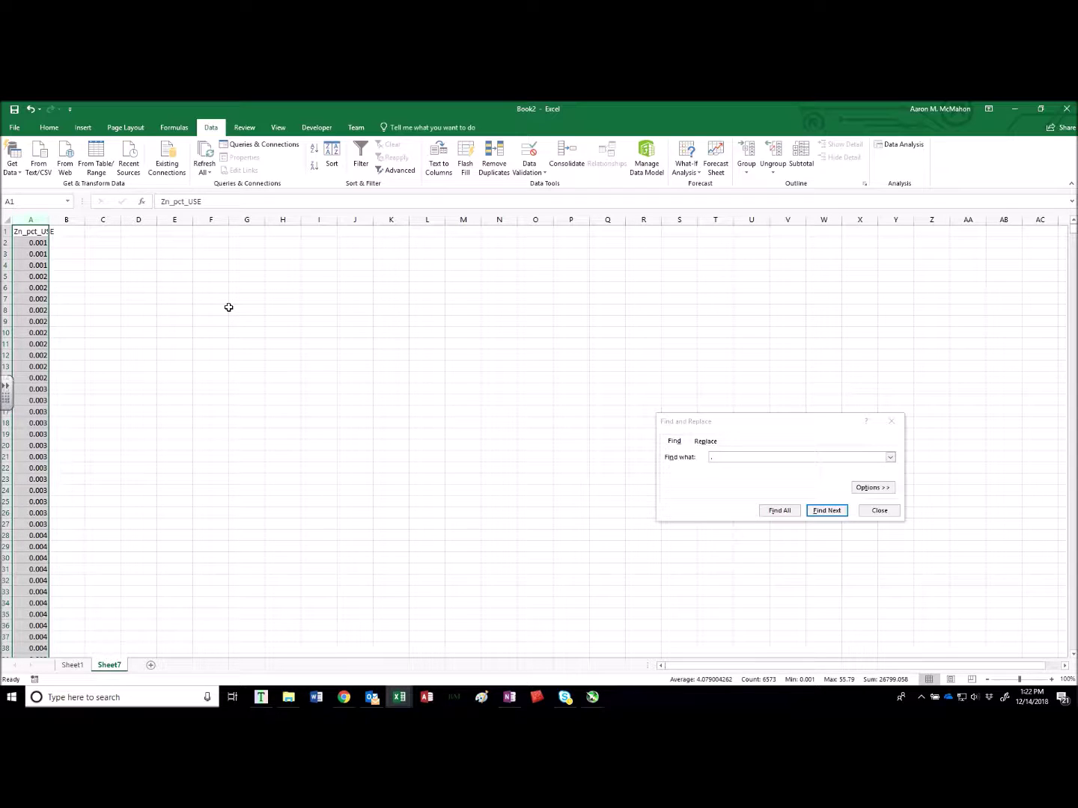
Step: Clear the two "No Sample" entries at the end of column A and return to the column header
{"action": "left_click", "coordinate": [44, 245]}
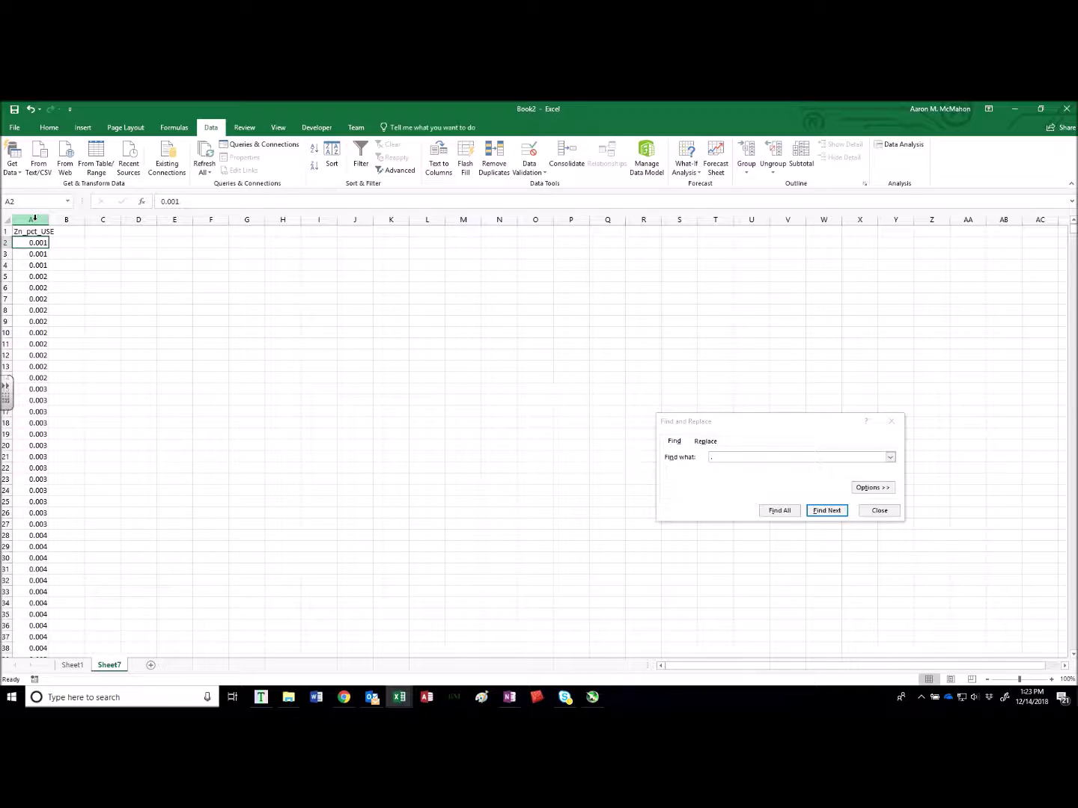
{"action": "key", "text": "ctrl+Down"}
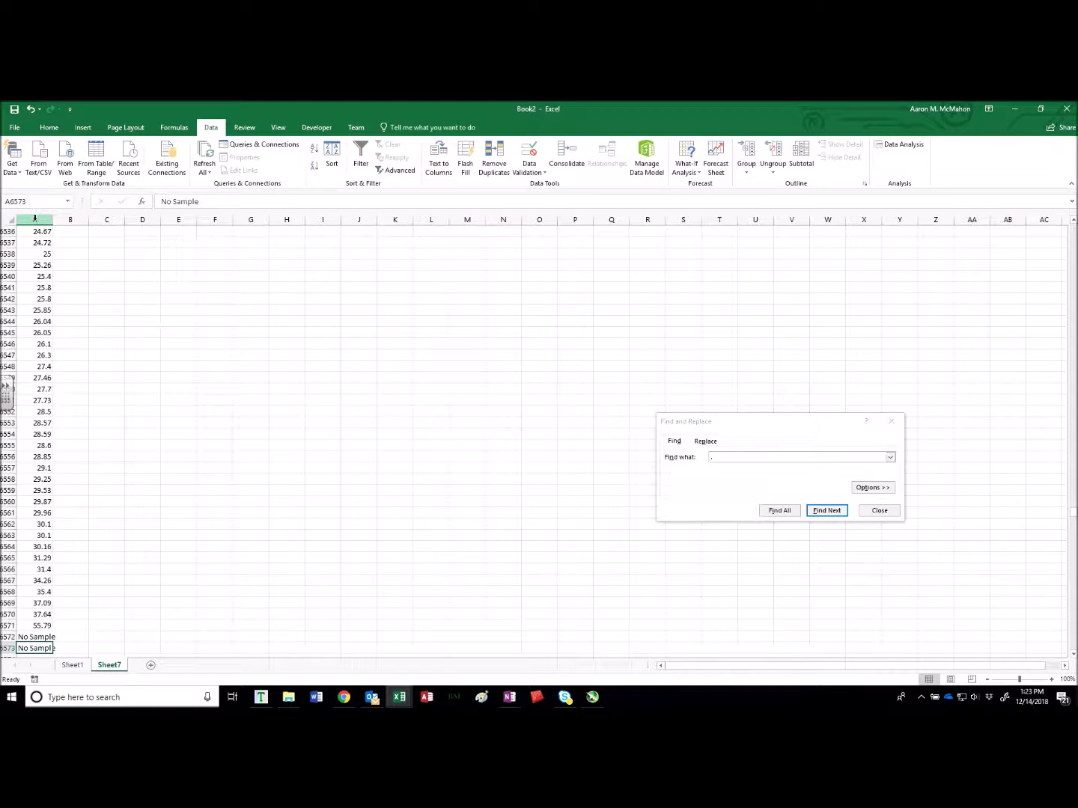
{"action": "key", "text": "Down"}
{"action": "key", "text": "Down"}
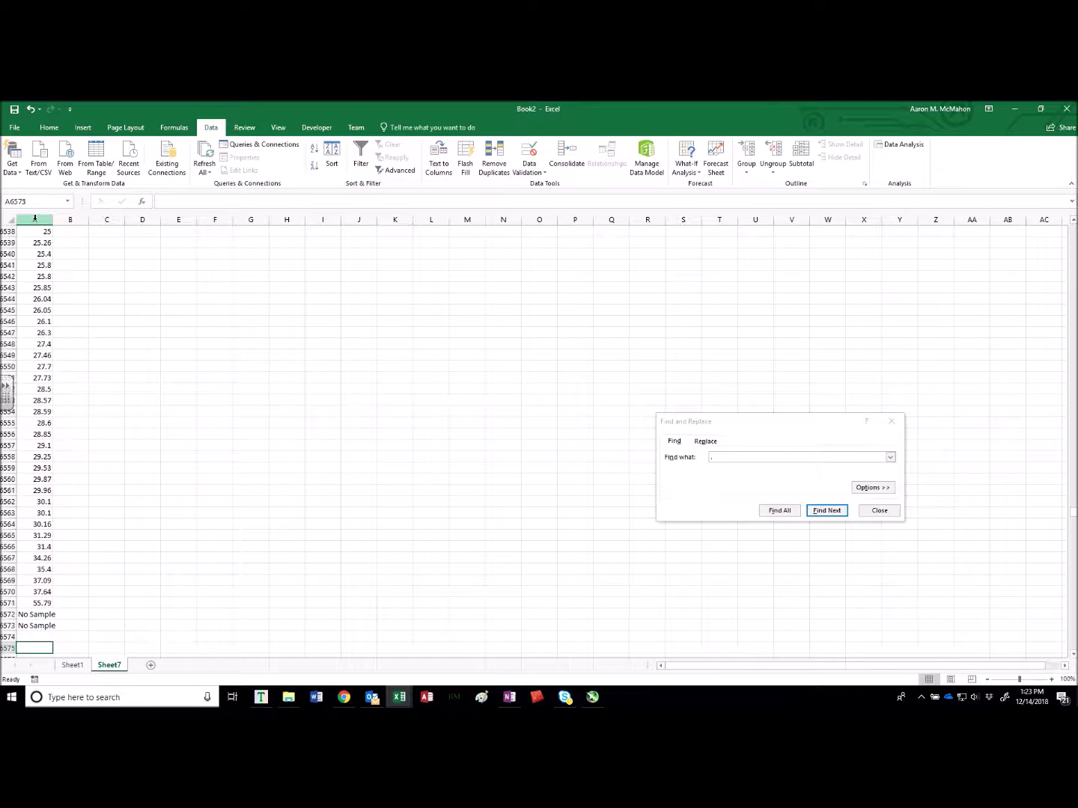
{"action": "left_click_drag", "start_coordinate": [42, 615], "coordinate": [44, 626]}
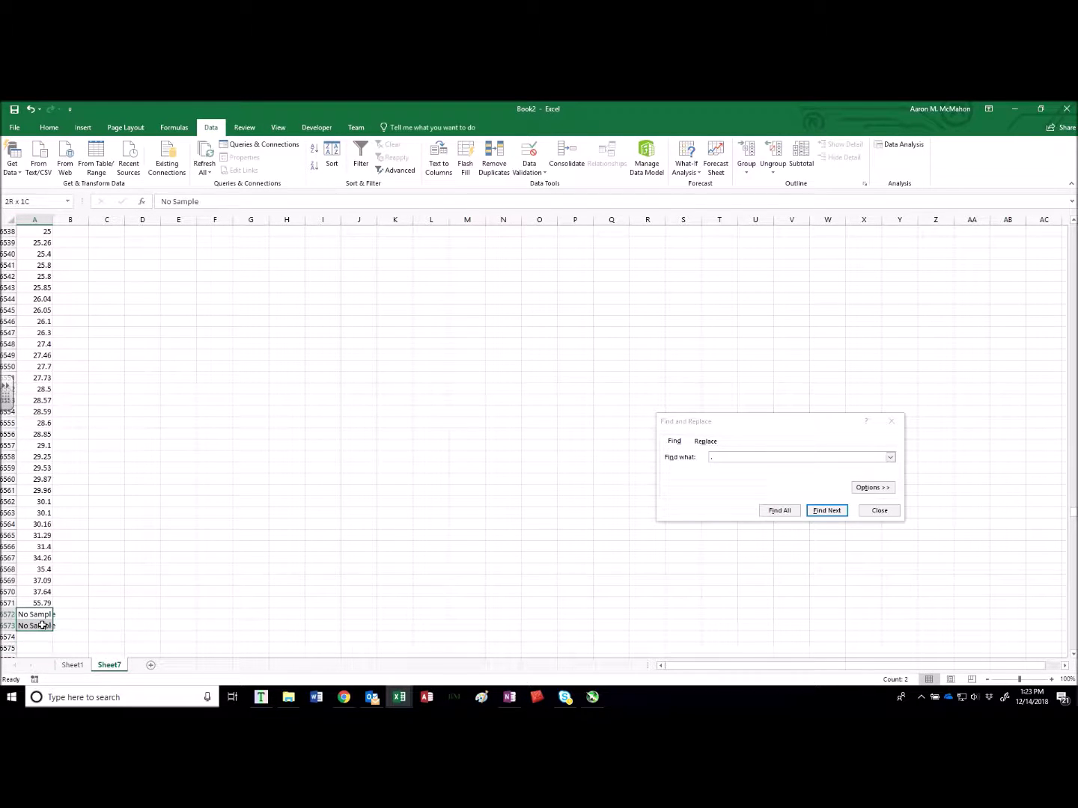
{"action": "key", "text": "Delete"}
{"action": "key", "text": "ctrl+Up"}
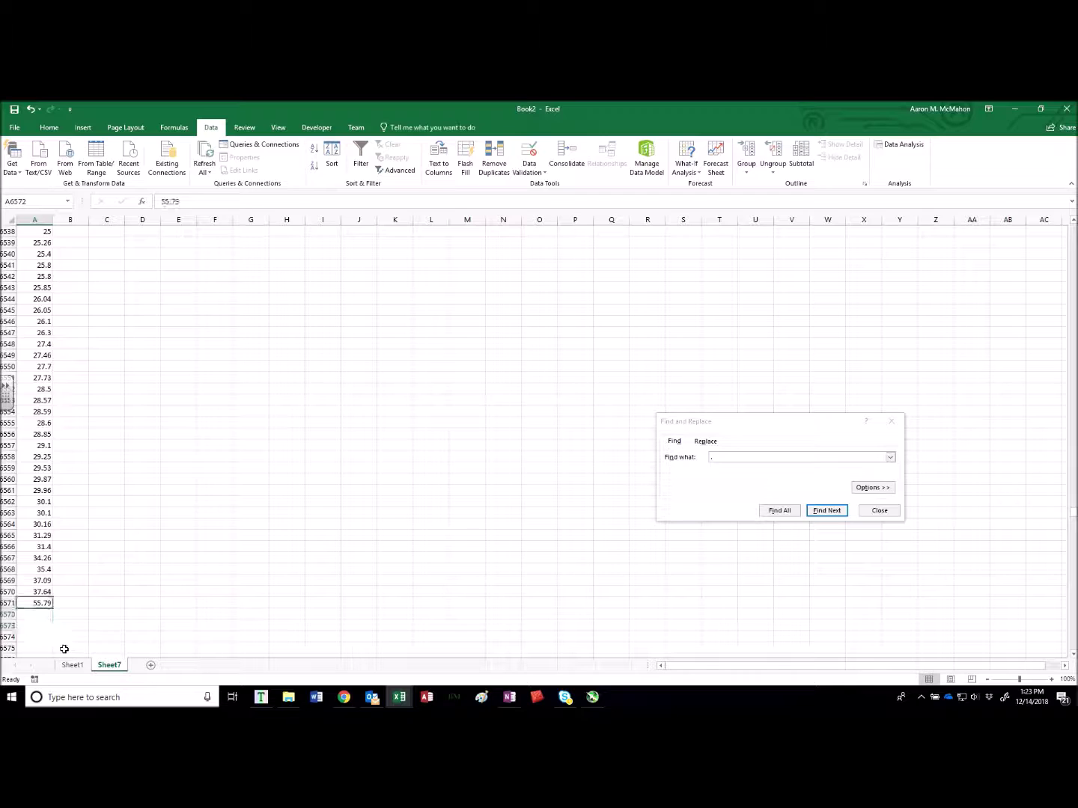
{"action": "key", "text": "ctrl+Up"}
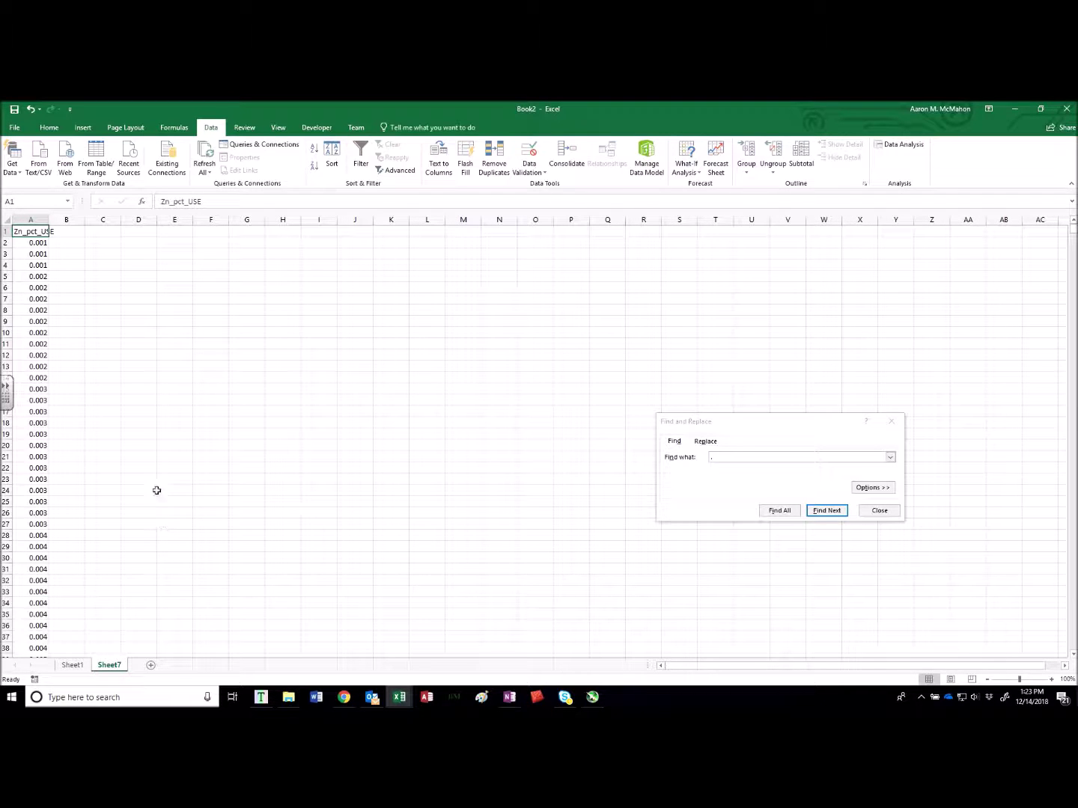
Step: Enter a formula in C2 that references the smallest zinc value, =A2
{"action": "left_click", "coordinate": [93, 245]}
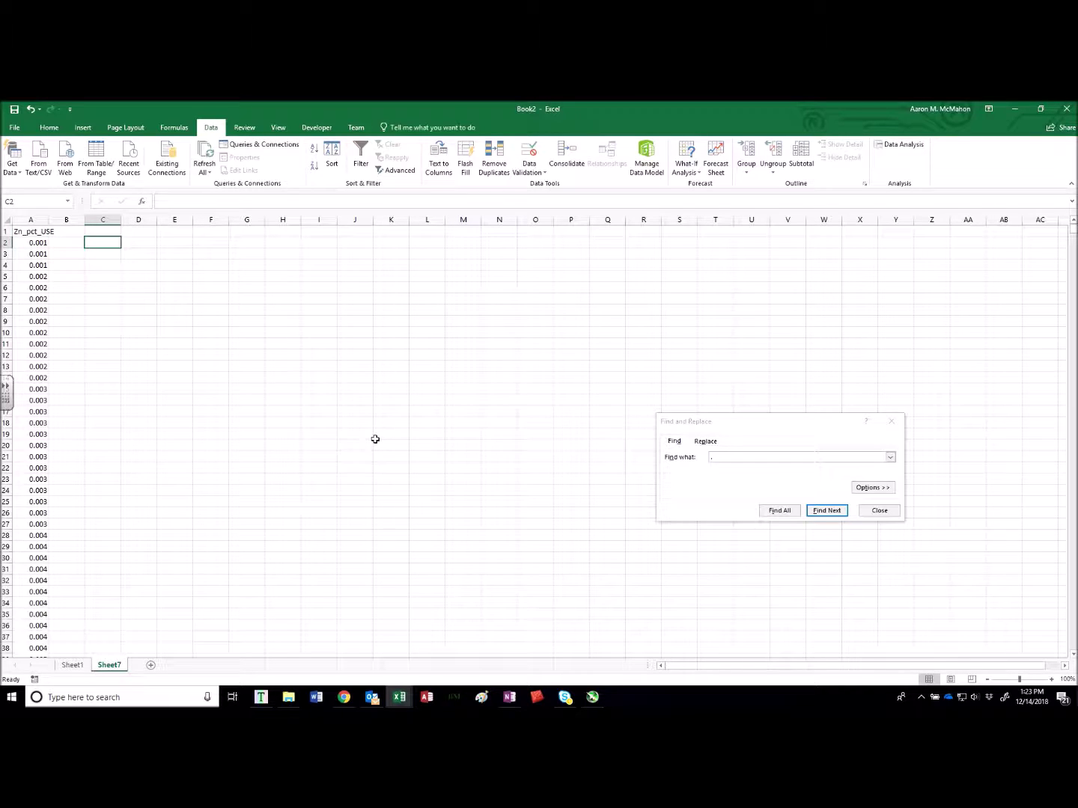
{"action": "key", "text": "F2"}
{"action": "type", "text": "="}
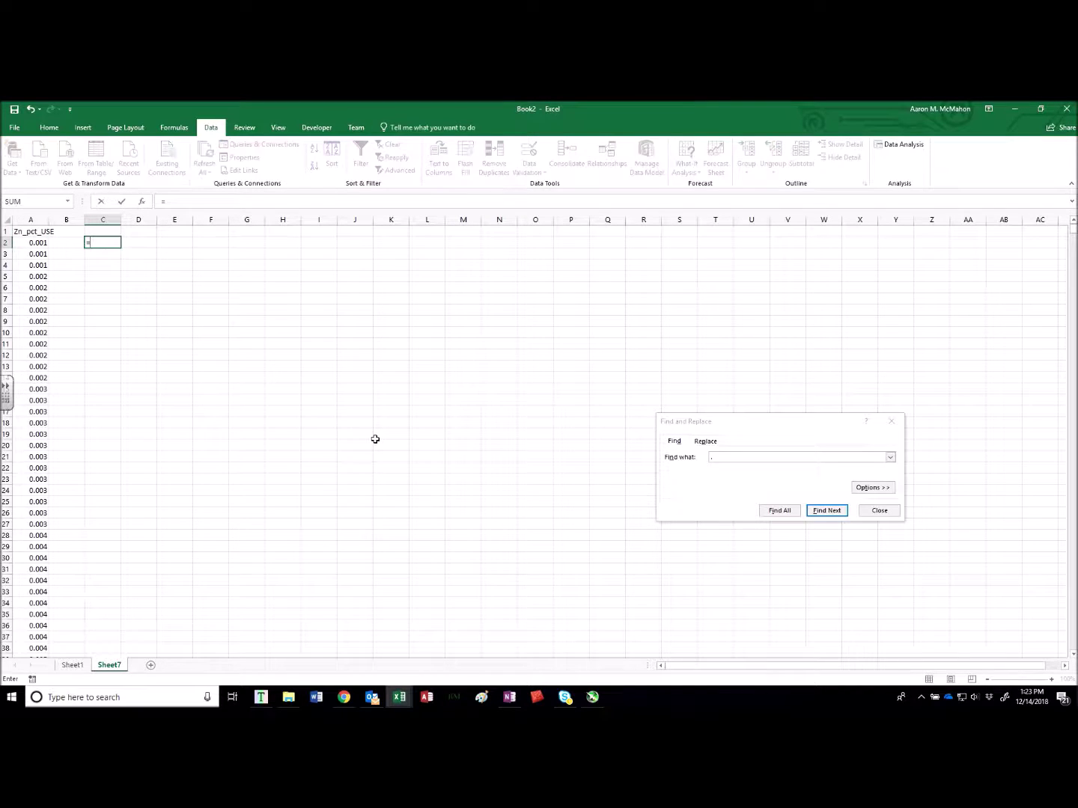
{"action": "key", "text": "Left"}
{"action": "key", "text": "Left"}
{"action": "key", "text": "Return"}
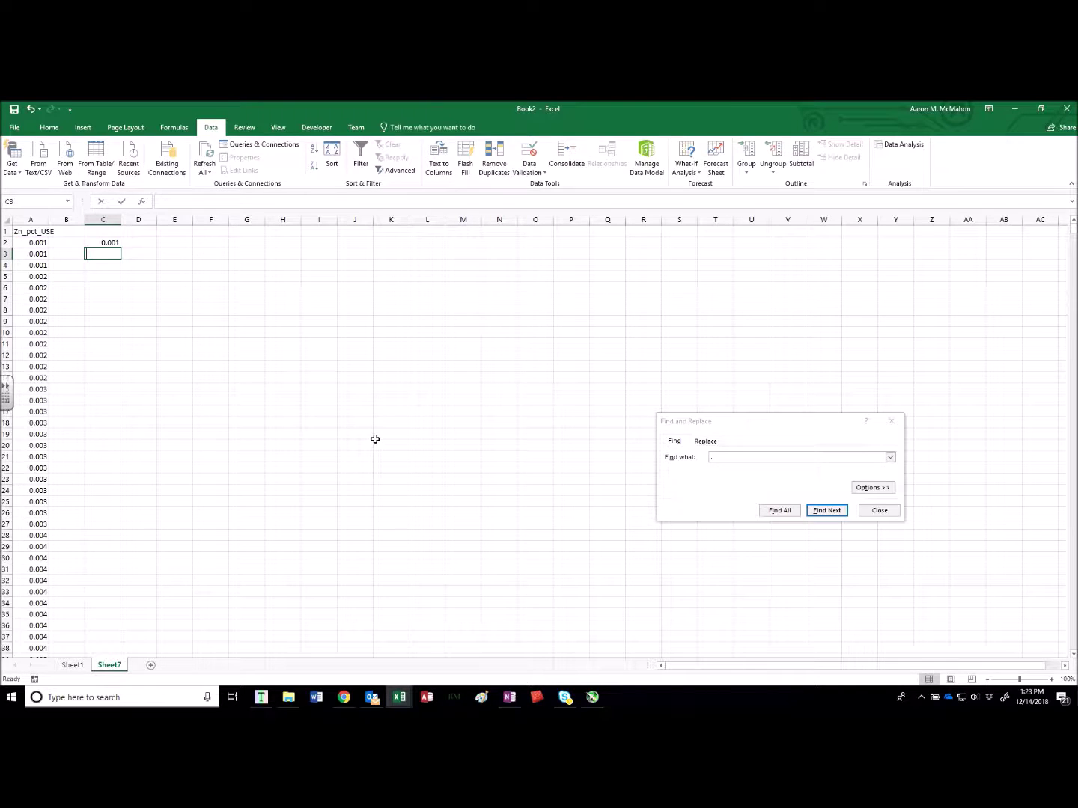
Step: Enter a formula in C3 that references the last, largest zinc value, =A6571
{"action": "type", "text": "="}
{"action": "key", "text": "Left"}
{"action": "key", "text": "Left"}
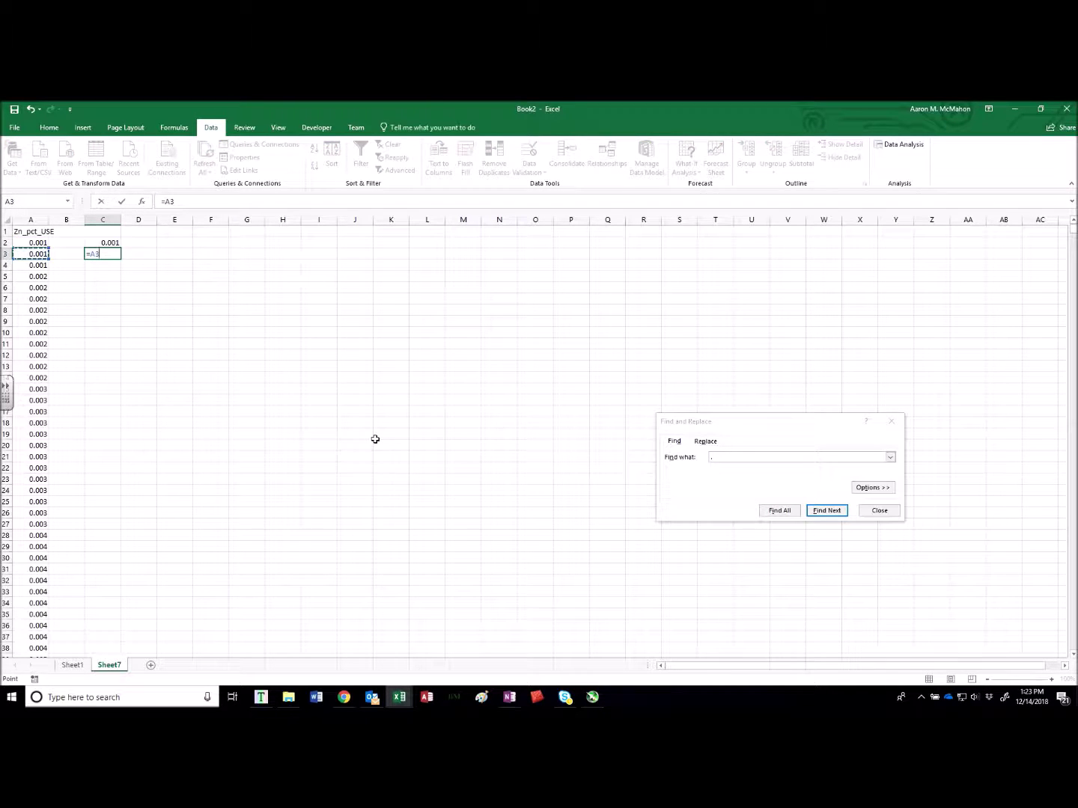
{"action": "key", "text": "ctrl+Down"}
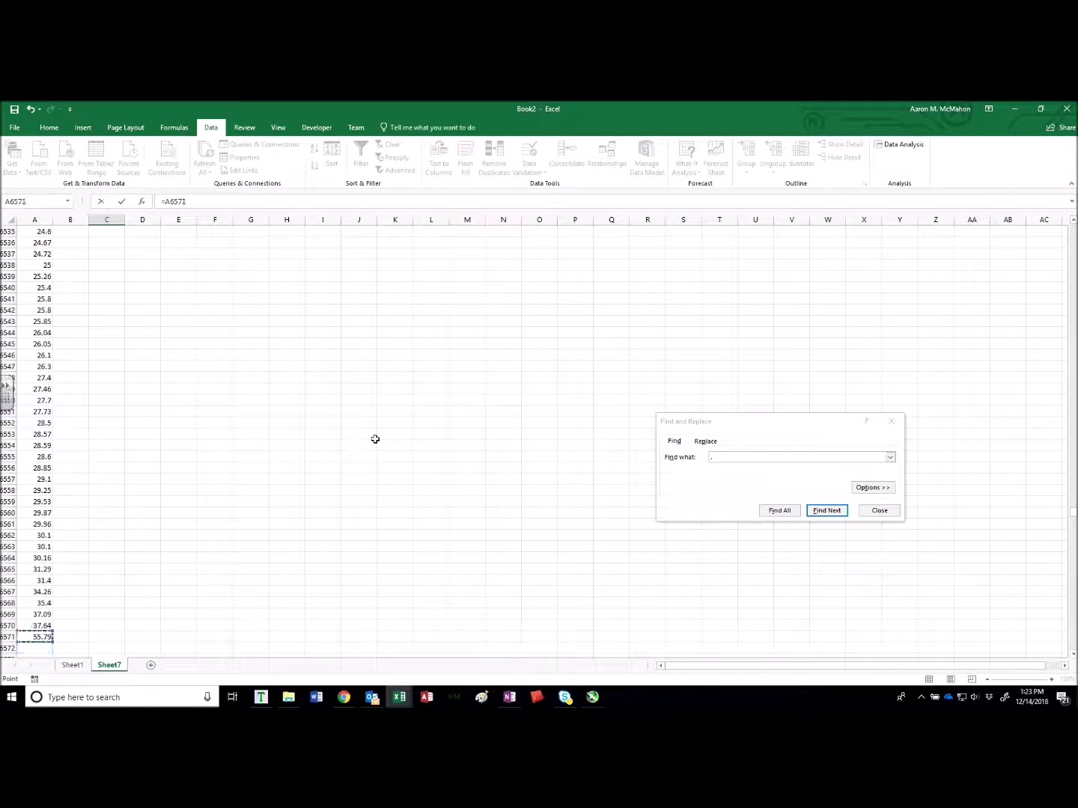
{"action": "key", "text": "Return"}
{"action": "key", "text": "Up"}
{"action": "key", "text": "Up"}
{"action": "key", "text": "Up"}
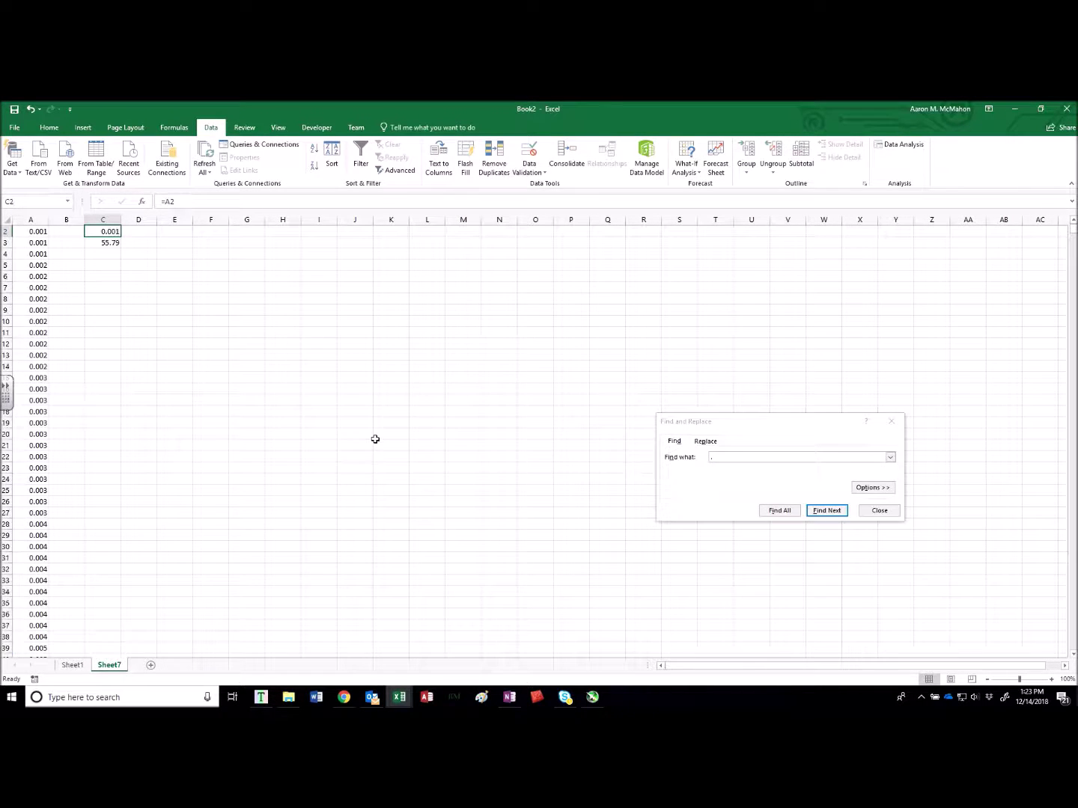
Step: Enter the exponent value 1 in cell D1
{"action": "left_click", "coordinate": [154, 233]}
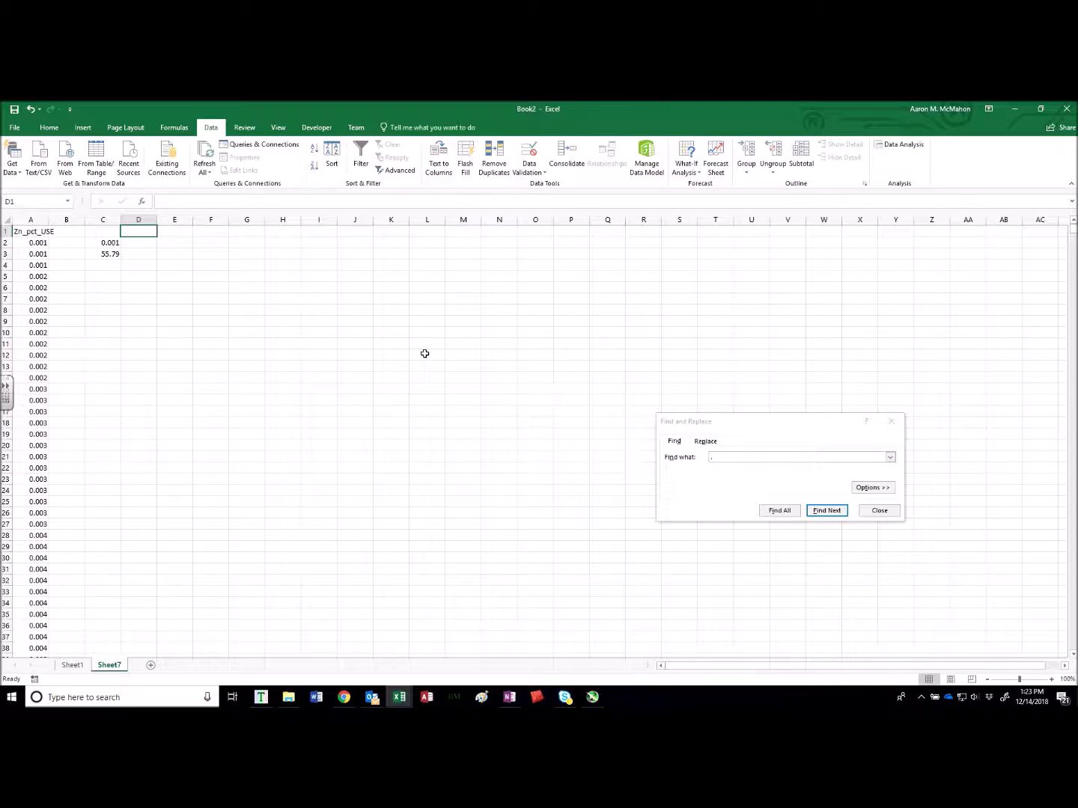
{"action": "type", "text": "1"}
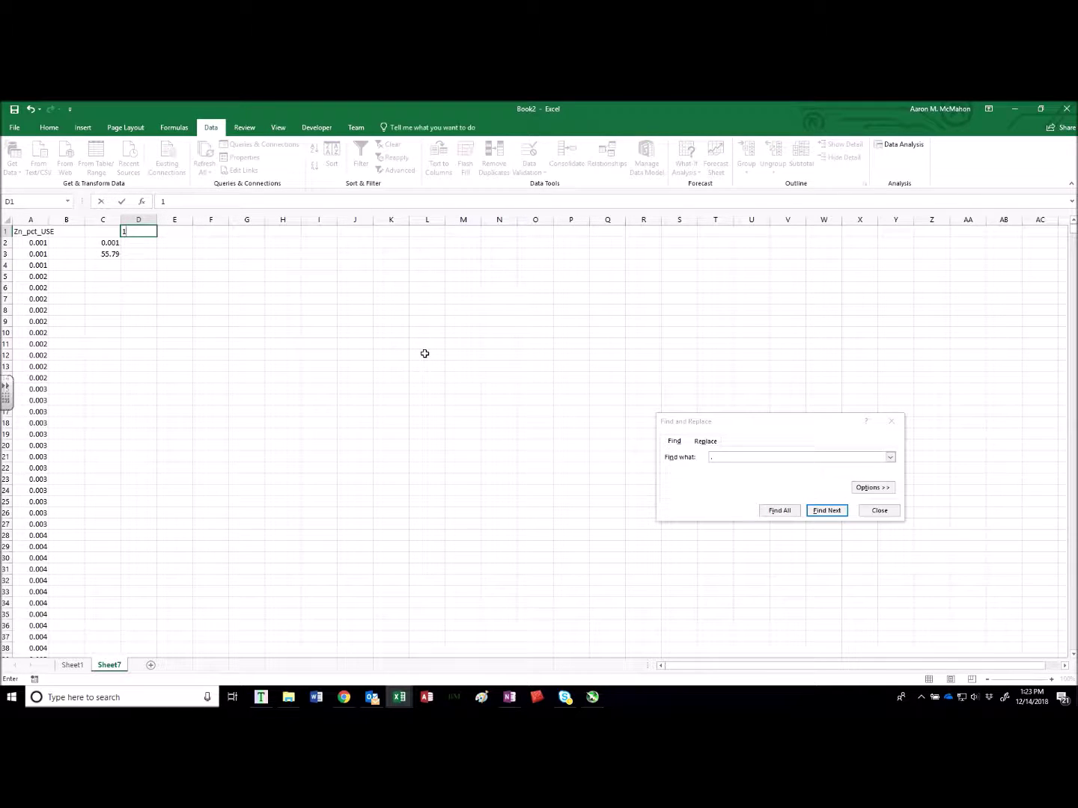
{"action": "key", "text": "Return"}
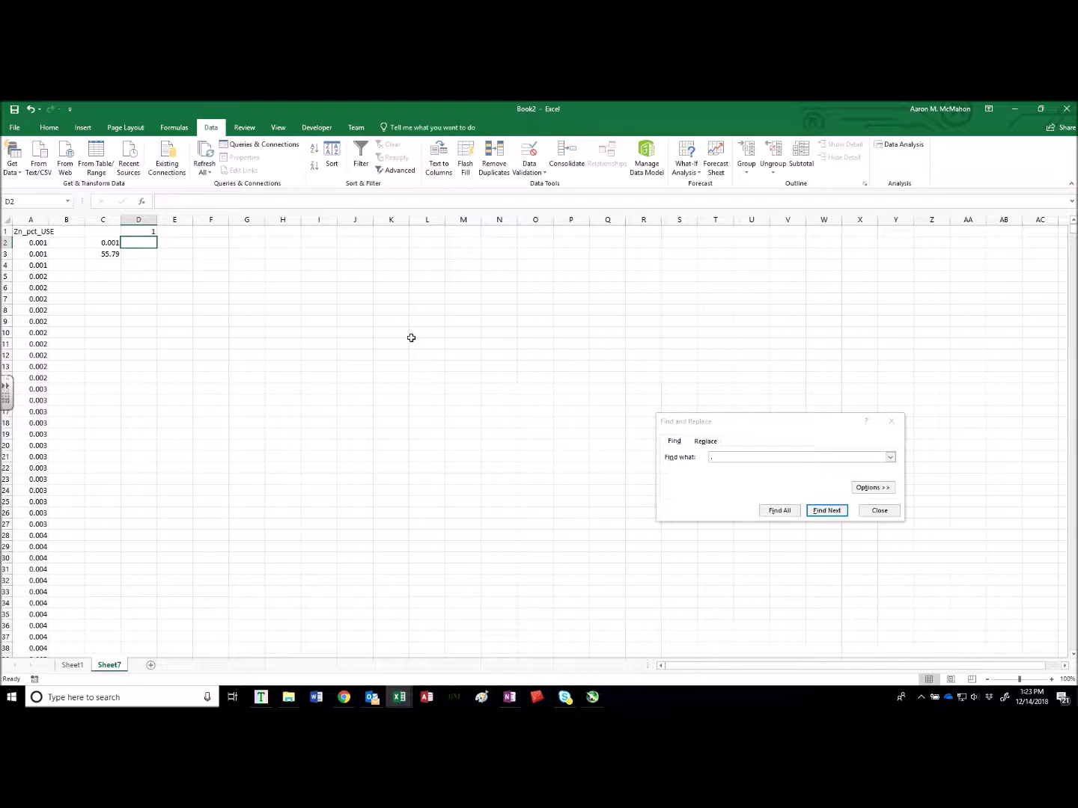
Step: Enter the formula =C2^D1/1 in D2 to apply the power transformation to the smallest zinc value
{"action": "left_click", "coordinate": [142, 229]}
{"action": "left_click", "coordinate": [154, 244]}
{"action": "type", "text": "="}
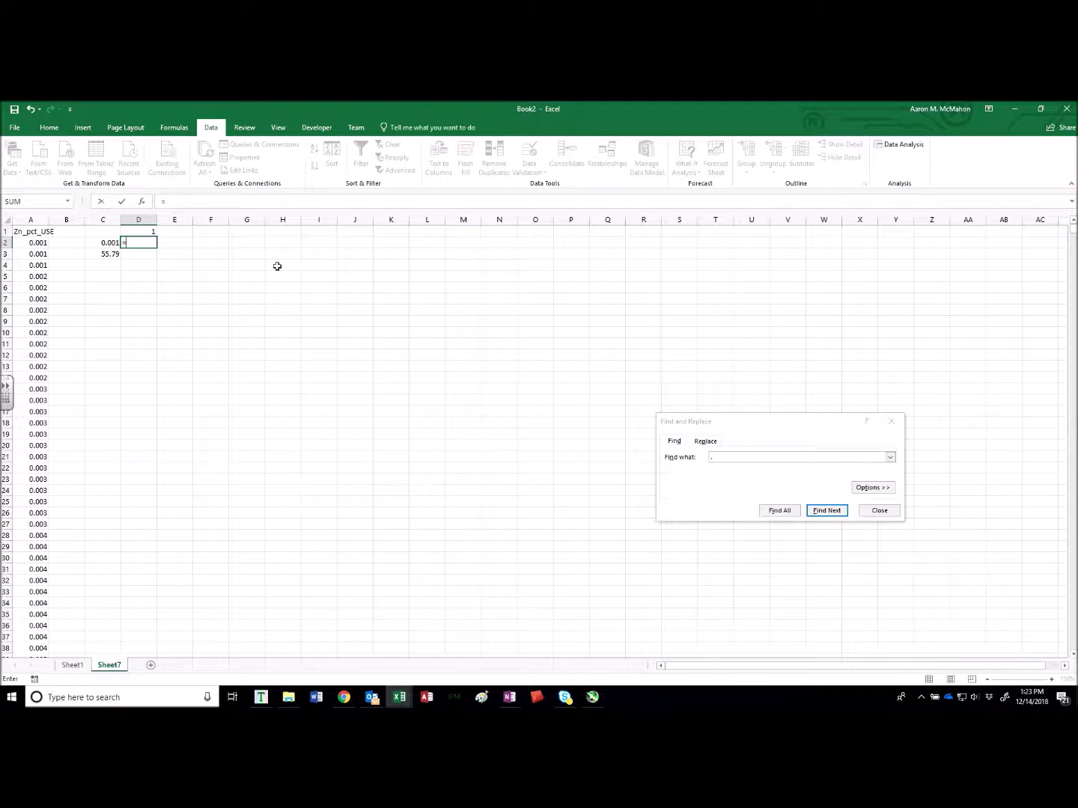
{"action": "left_click", "coordinate": [113, 243]}
{"action": "type", "text": "^"}
{"action": "left_click", "coordinate": [140, 232]}
{"action": "type", "text": "/"}
{"action": "type", "text": "1"}
{"action": "key", "text": "Return"}
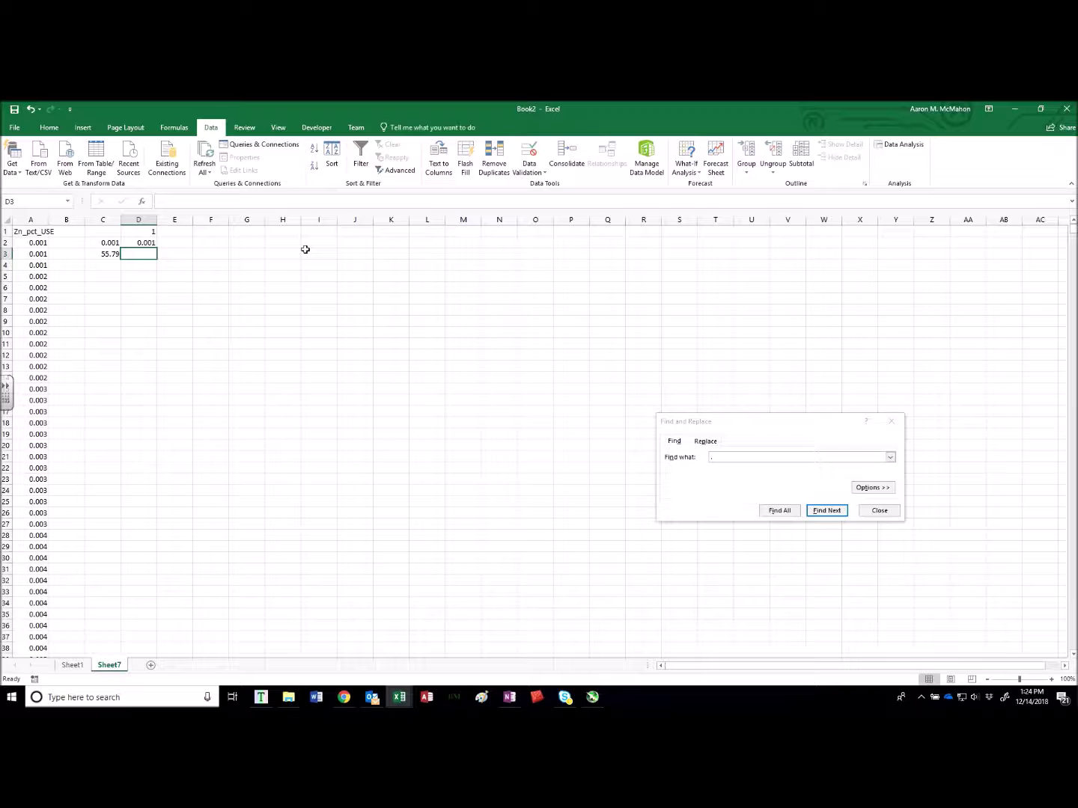
Step: Enter the formula =C3^D1/D1 in D3 to transform the largest zinc value
{"action": "type", "text": "="}
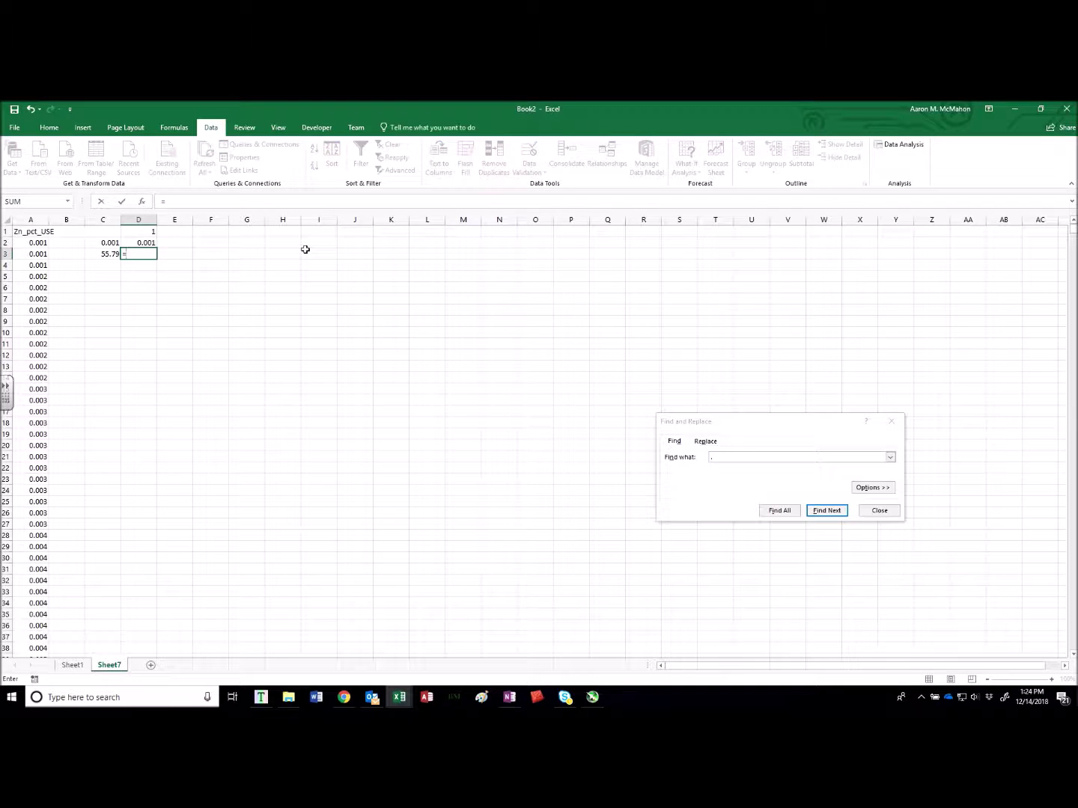
{"action": "left_click", "coordinate": [108, 254]}
{"action": "type", "text": "^"}
{"action": "left_click", "coordinate": [146, 231]}
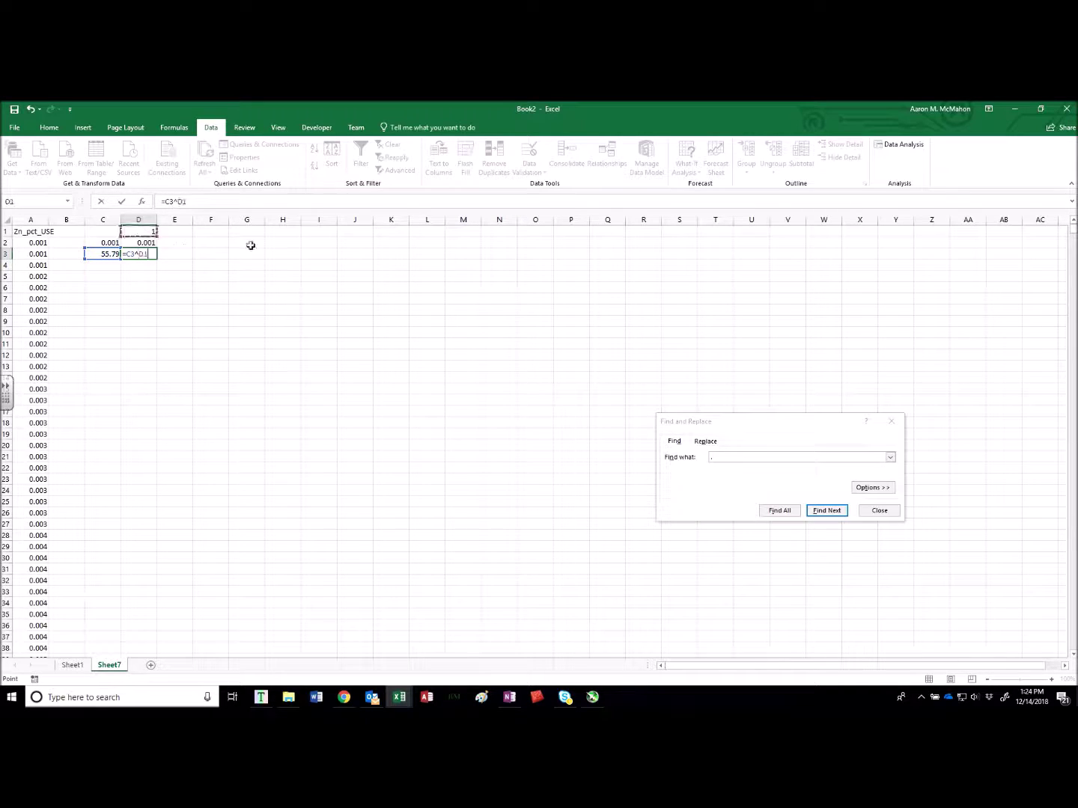
{"action": "type", "text": "/"}
{"action": "left_click", "coordinate": [142, 230]}
{"action": "key", "text": "Return"}
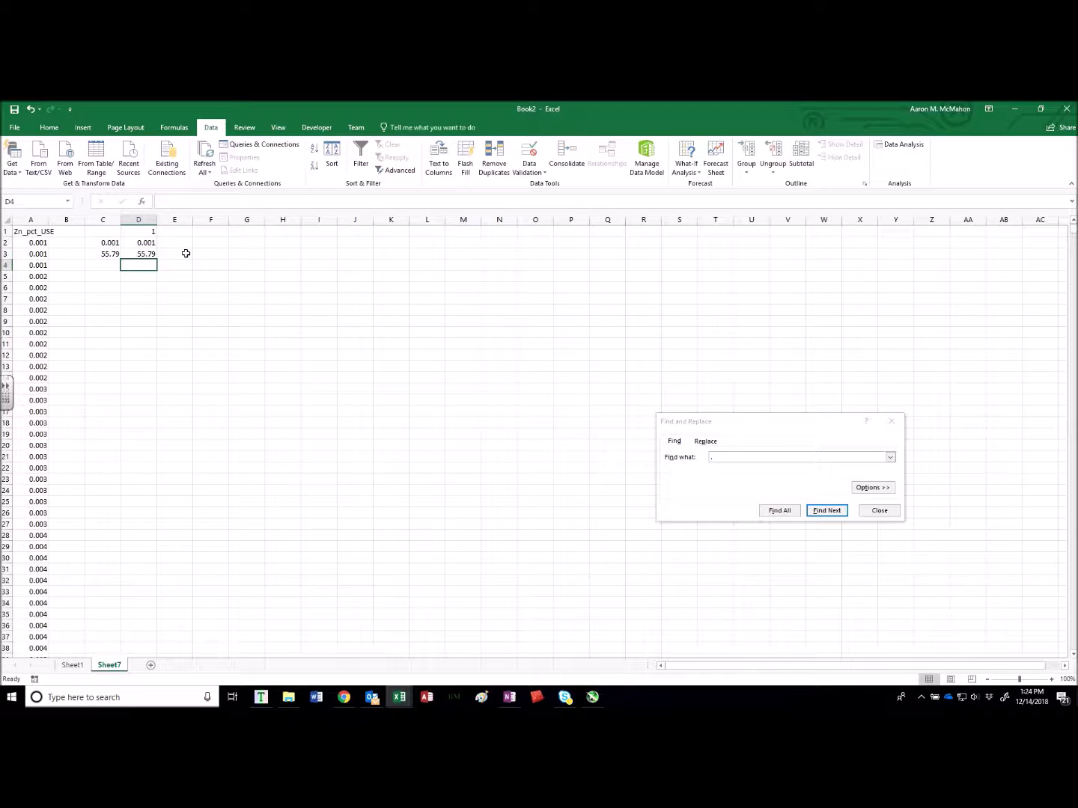
Step: Set the exponent in D1 to 0.2 to test its effect on the transformed minimum and maximum
{"action": "left_click", "coordinate": [155, 235]}
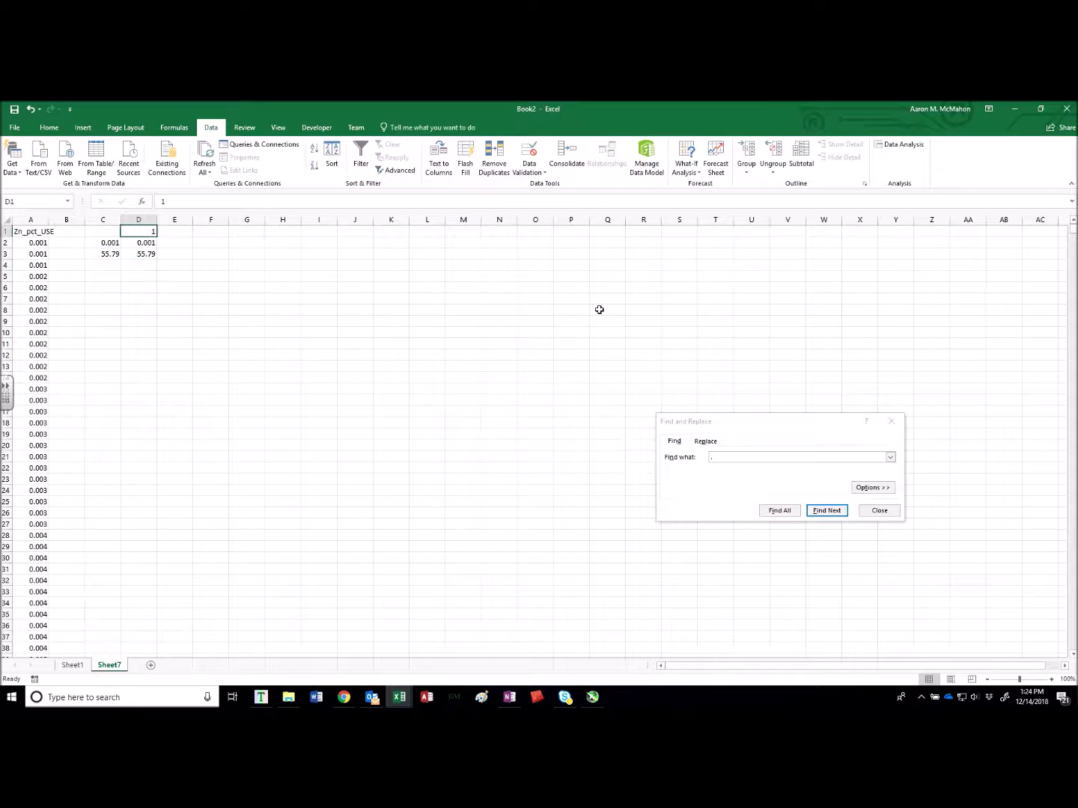
{"action": "type", "text": "1."}
{"action": "key", "text": "BackSpace"}
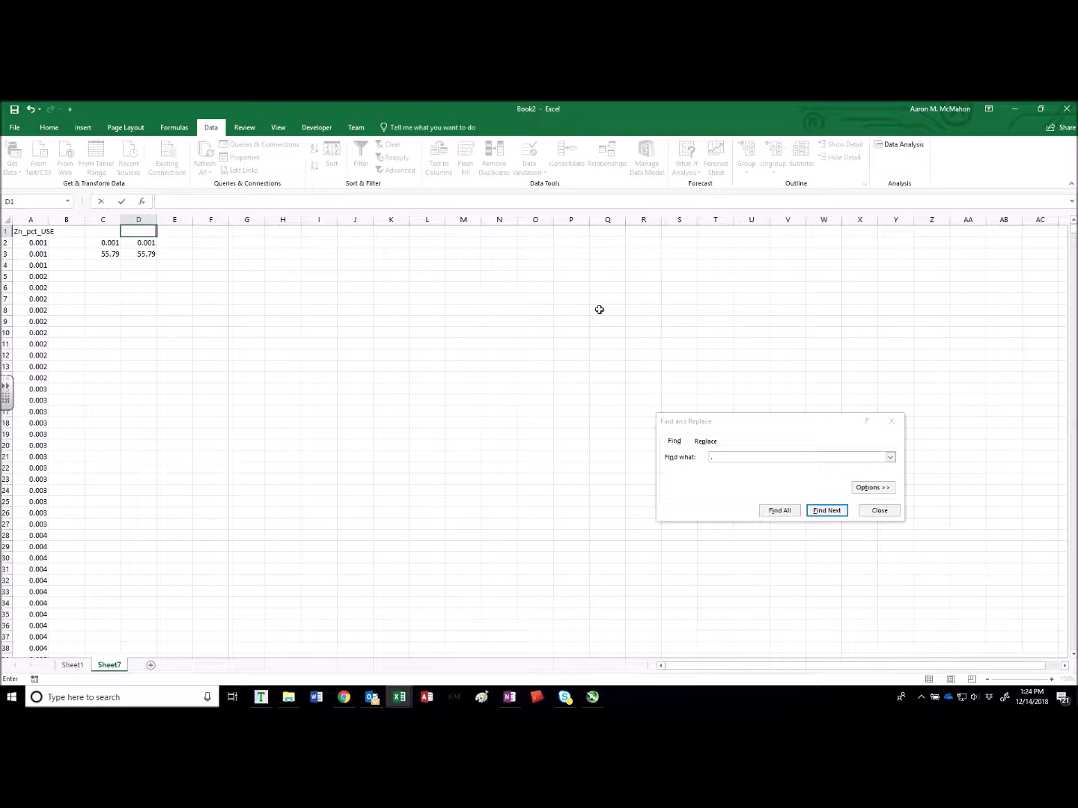
{"action": "type", "text": ".2"}
{"action": "key", "text": "Return"}
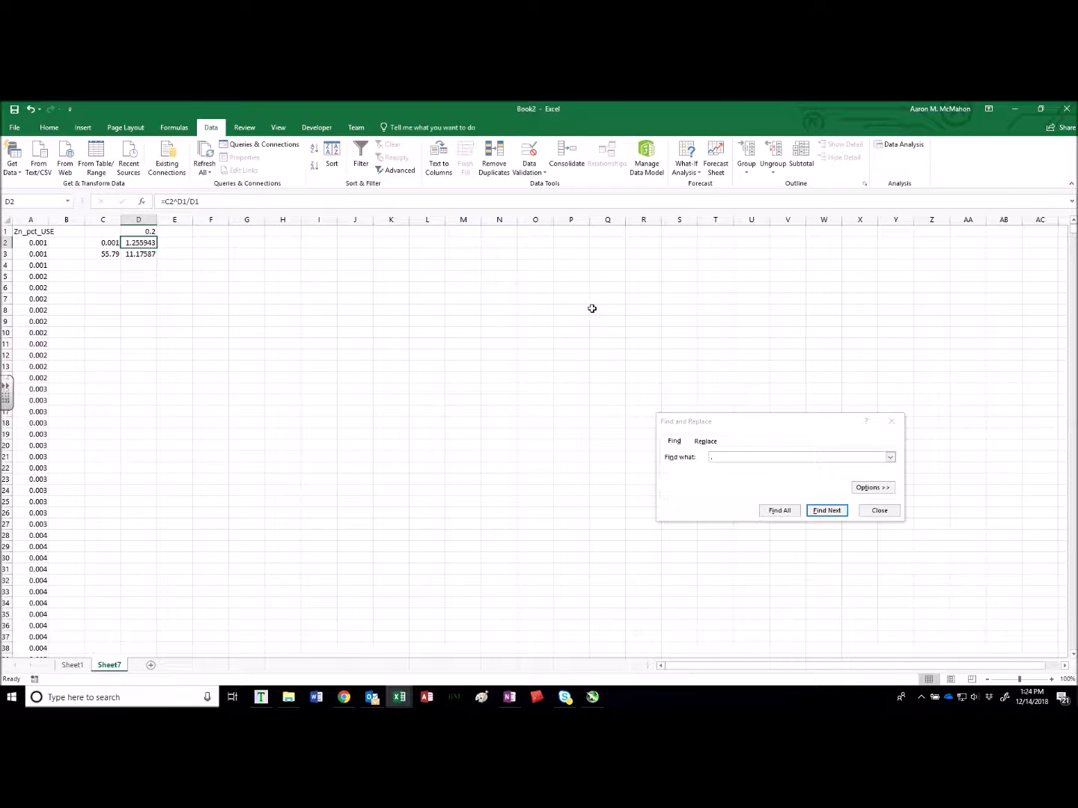
Step: Compare the original values in C2:C3 with the transformed ones in D2:D3, and set the exponent in D1 back to 1
{"action": "left_click", "coordinate": [110, 243]}
{"action": "left_click", "coordinate": [110, 253]}
{"action": "left_click_drag", "start_coordinate": [134, 243], "coordinate": [140, 252]}
{"action": "left_click", "coordinate": [149, 233]}
{"action": "type", "text": "1"}
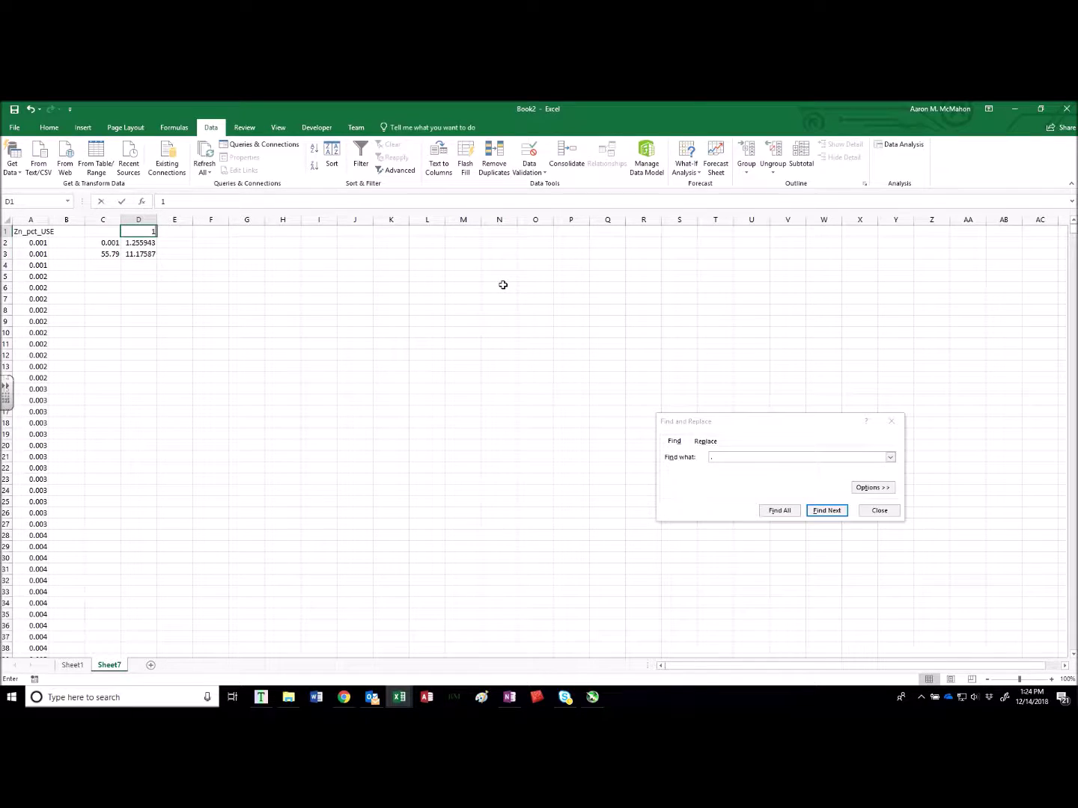
{"action": "key", "text": "Return"}
Step: Enter the formula =(D3-D2)/25 in D4 to calculate the bin width from the transformed range
{"action": "left_click", "coordinate": [142, 266]}
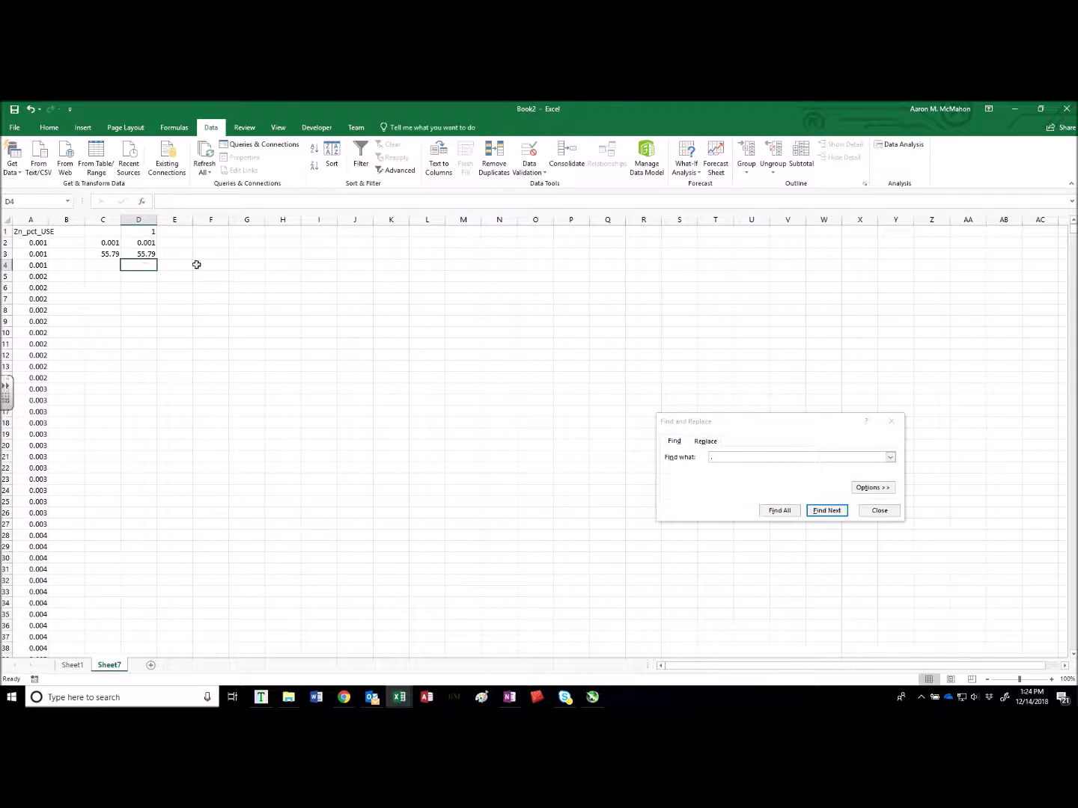
{"action": "type", "text": "=("}
{"action": "key", "text": "Up"}
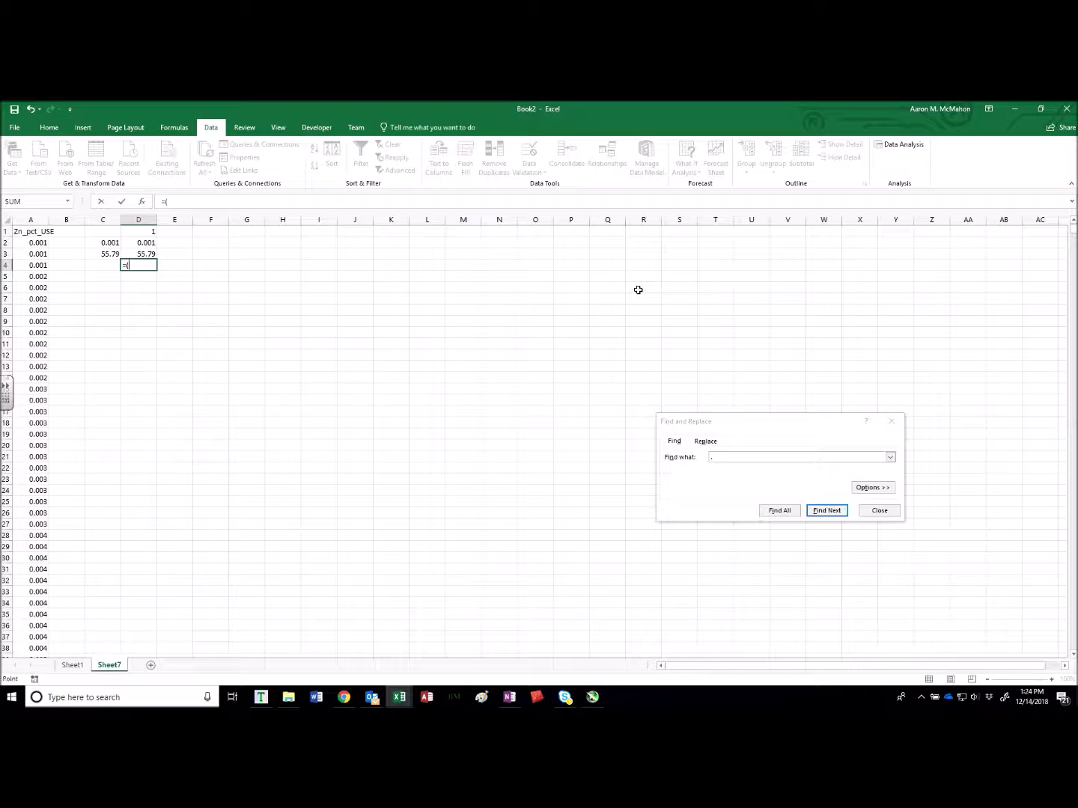
{"action": "type", "text": "-"}
{"action": "key", "text": "Up"}
{"action": "key", "text": "Up"}
{"action": "type", "text": ")/25"}
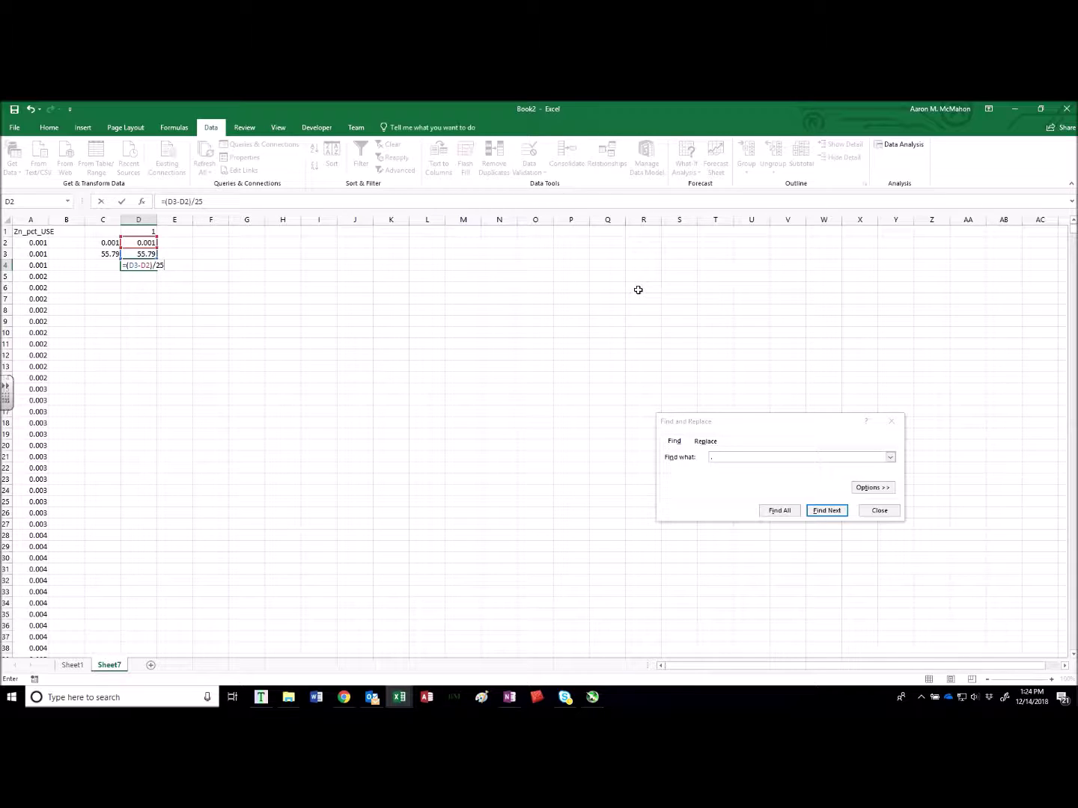
{"action": "key", "text": "Return"}
{"action": "left_click", "coordinate": [128, 266]}
Step: Enter the formula =D2+D4 in F5 for the first bin limit
{"action": "left_click", "coordinate": [210, 280]}
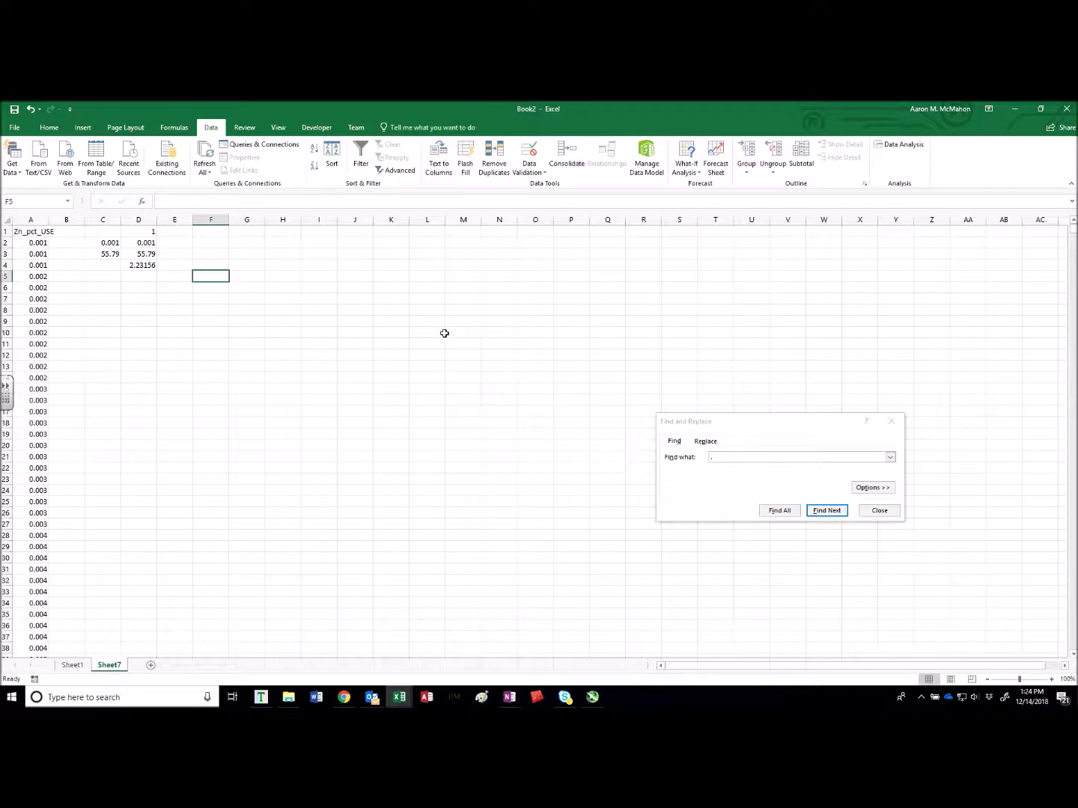
{"action": "left_click", "coordinate": [222, 265]}
{"action": "left_click", "coordinate": [209, 275]}
{"action": "type", "text": "="}
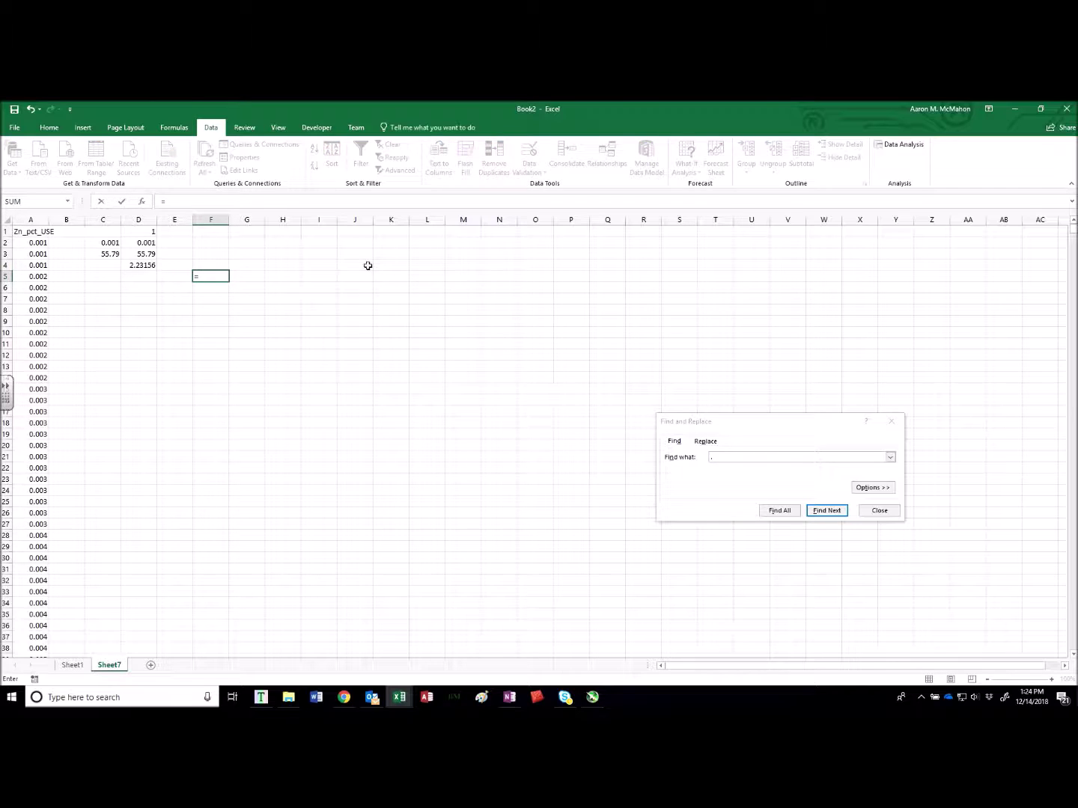
{"action": "left_click", "coordinate": [144, 243]}
{"action": "type", "text": "+"}
{"action": "left_click", "coordinate": [140, 265]}
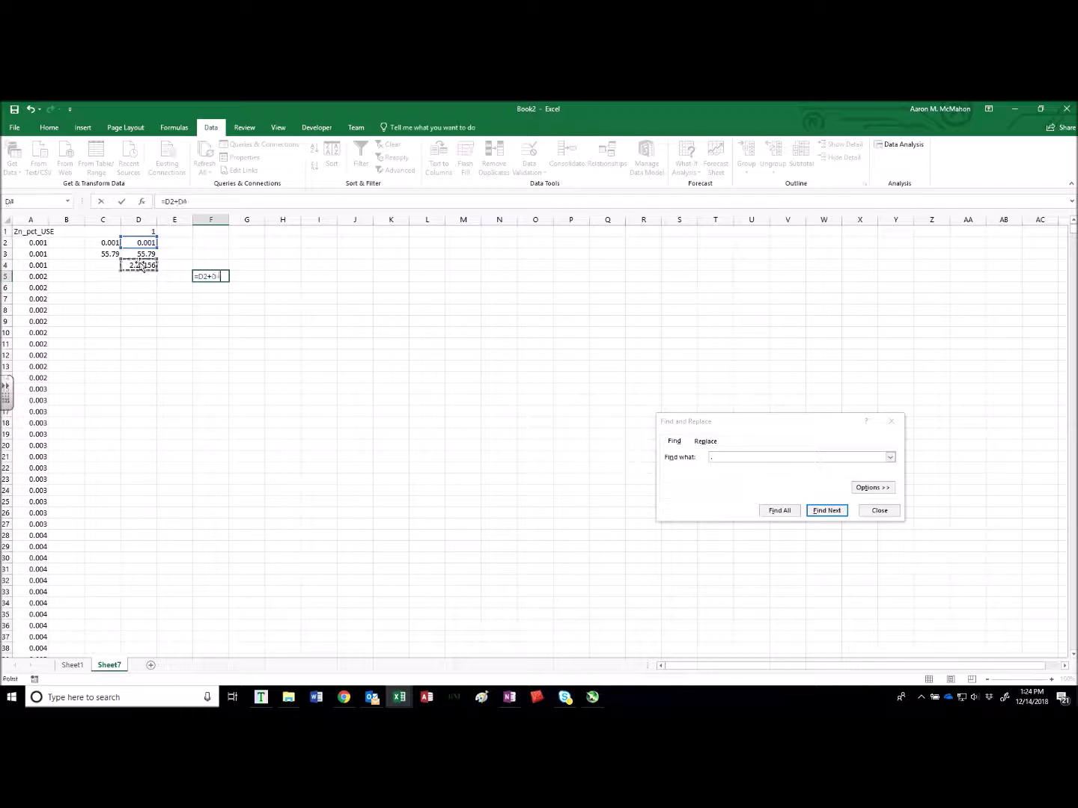
{"action": "key", "text": "Return"}
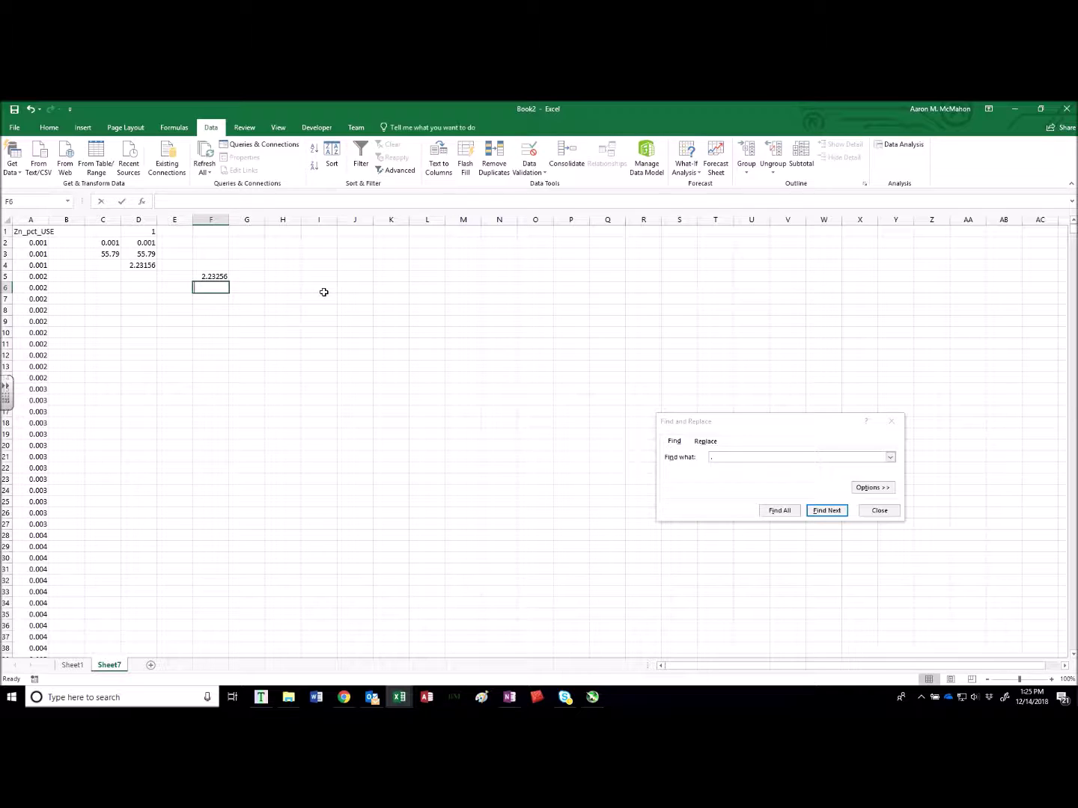
Step: Enter the formula =F5+$D$4 in F6 and fill it down through F31 to build the bin limits
{"action": "type", "text": "="}
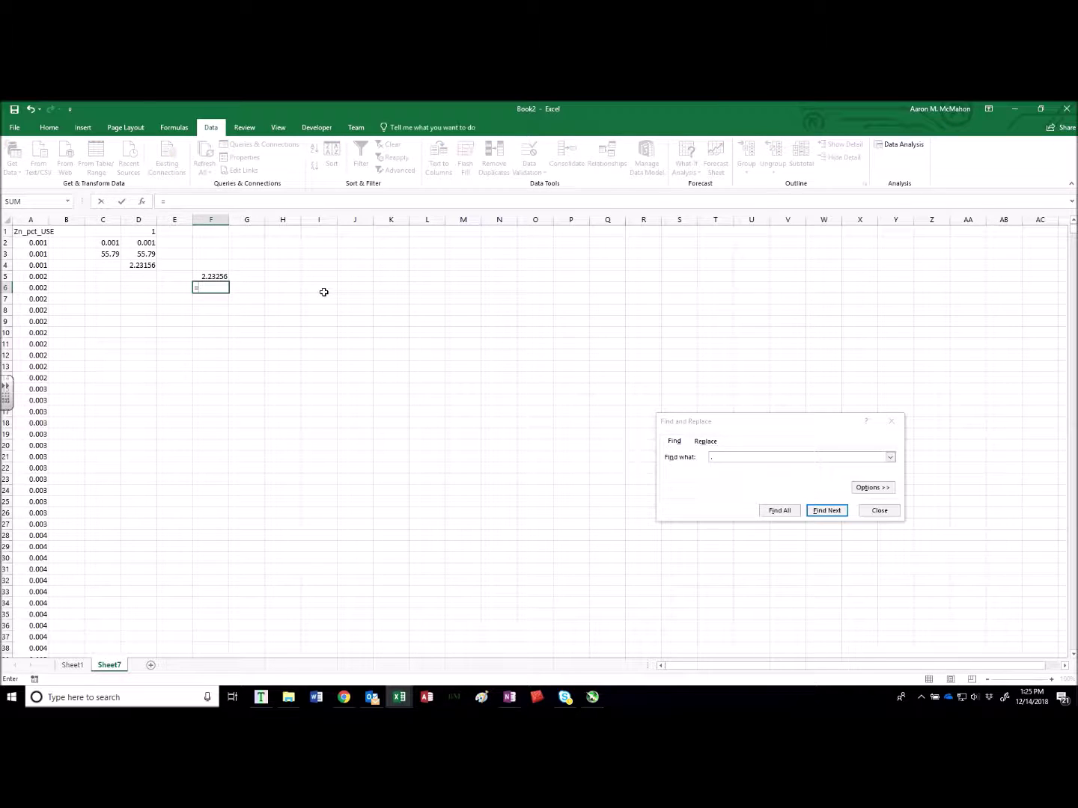
{"action": "key", "text": "Up"}
{"action": "type", "text": "+"}
{"action": "left_click", "coordinate": [146, 265]}
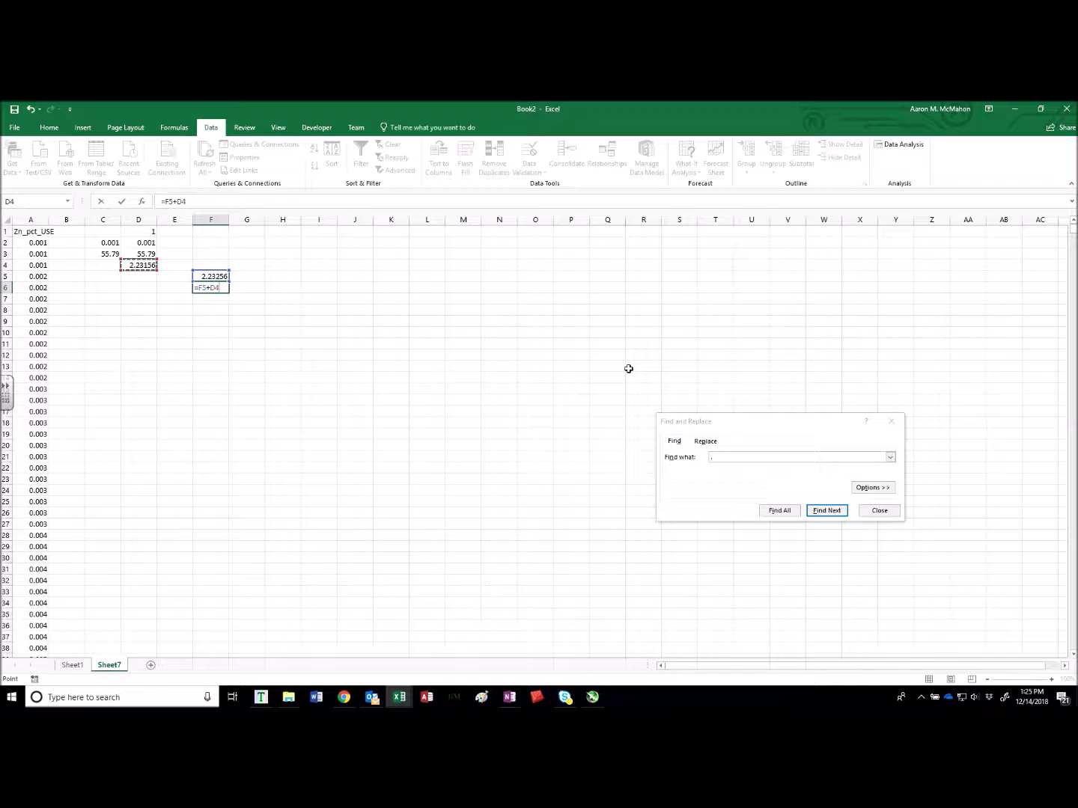
{"action": "key", "text": "F4"}
{"action": "key", "text": "Return"}
{"action": "left_click_drag", "start_coordinate": [213, 288], "coordinate": [227, 567]}
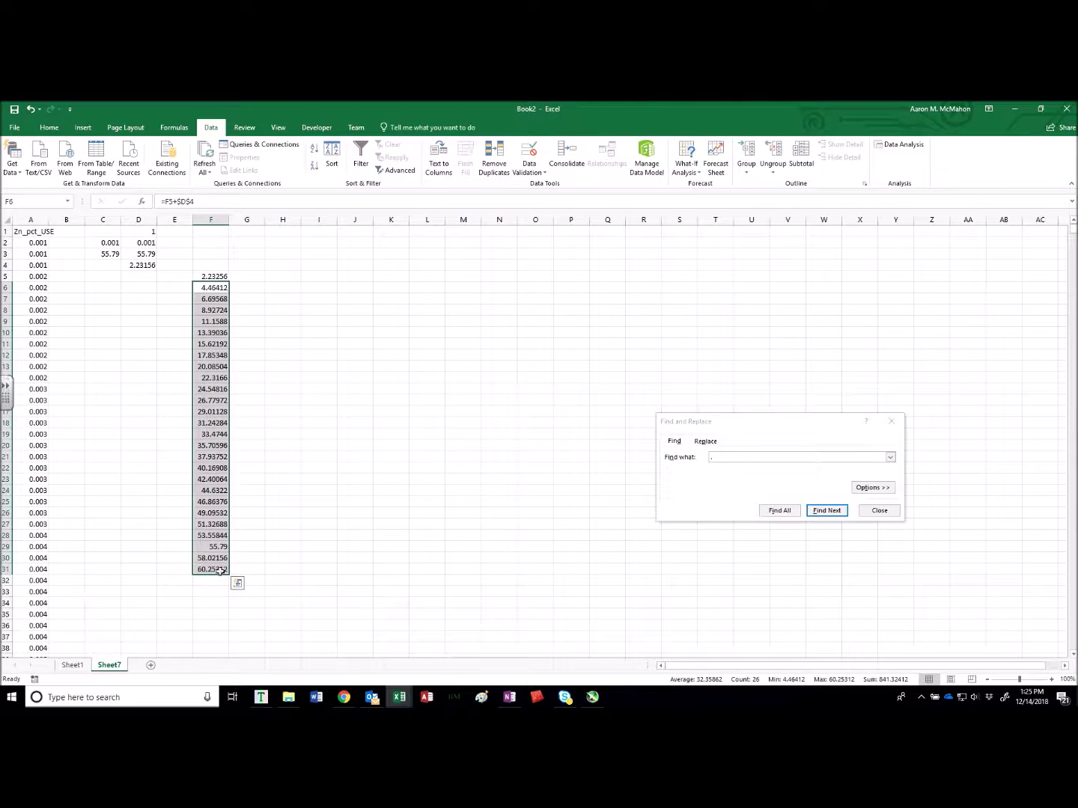
Step: Clear the surplus bin limit in F31
{"action": "left_click", "coordinate": [218, 569]}
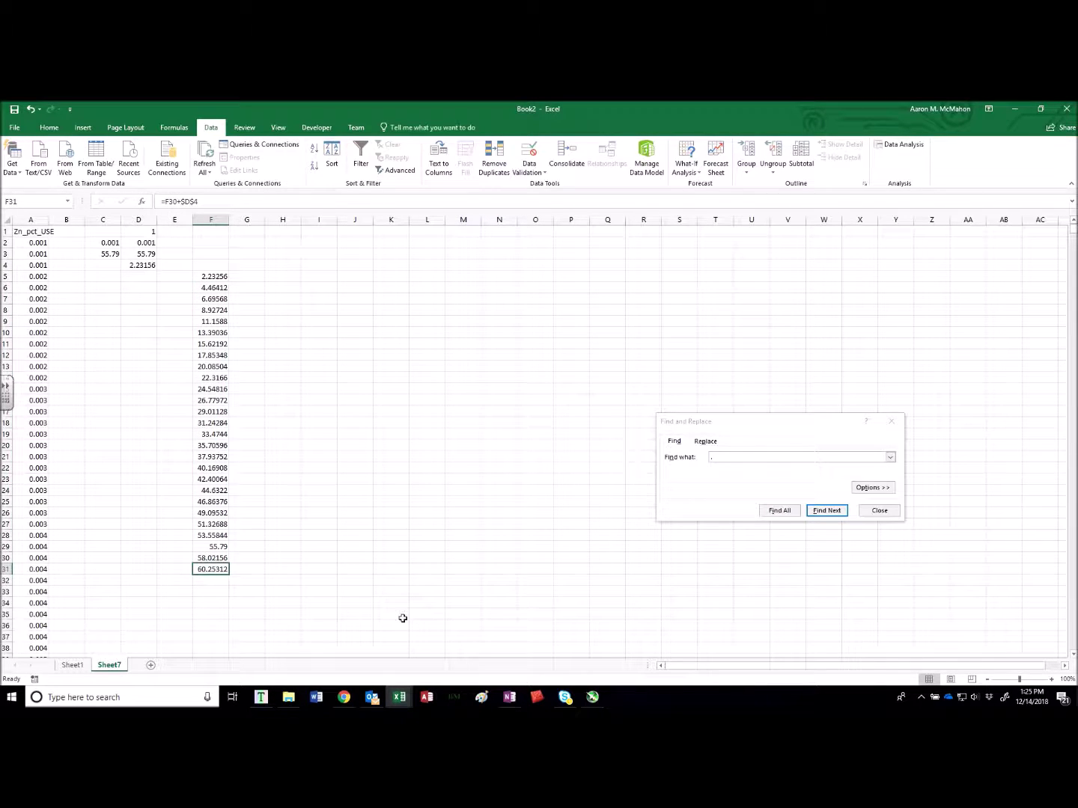
{"action": "left_click", "coordinate": [117, 255]}
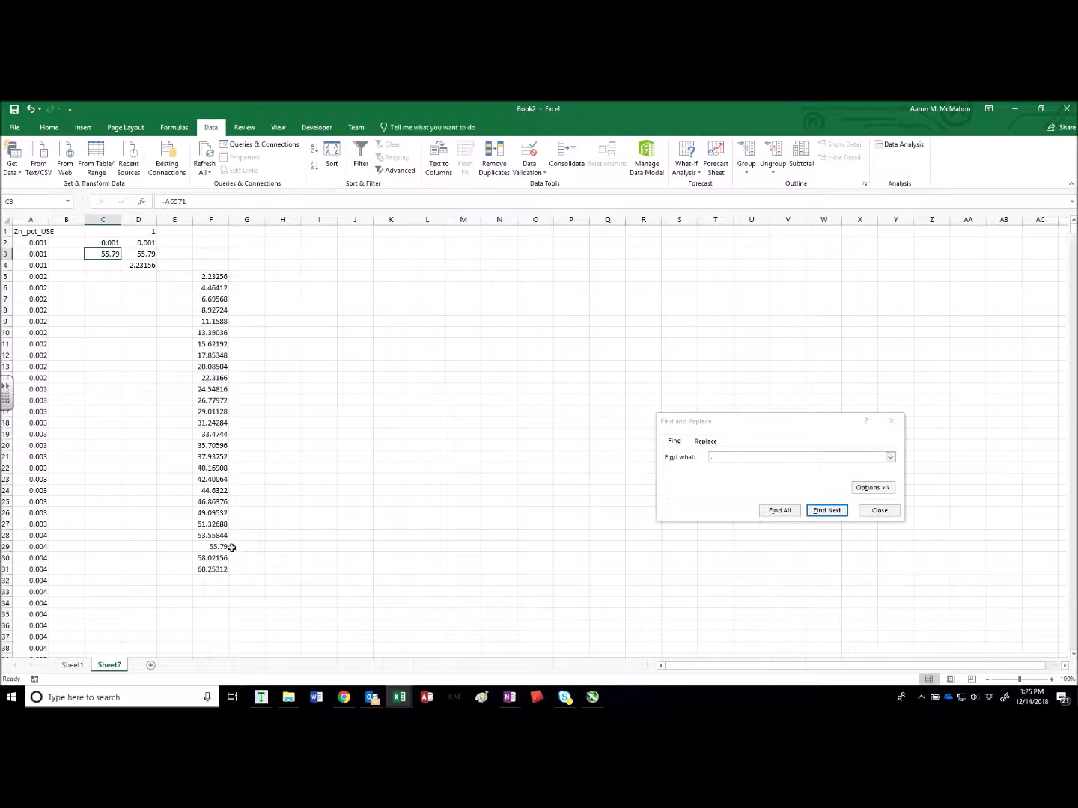
{"action": "left_click", "coordinate": [222, 571]}
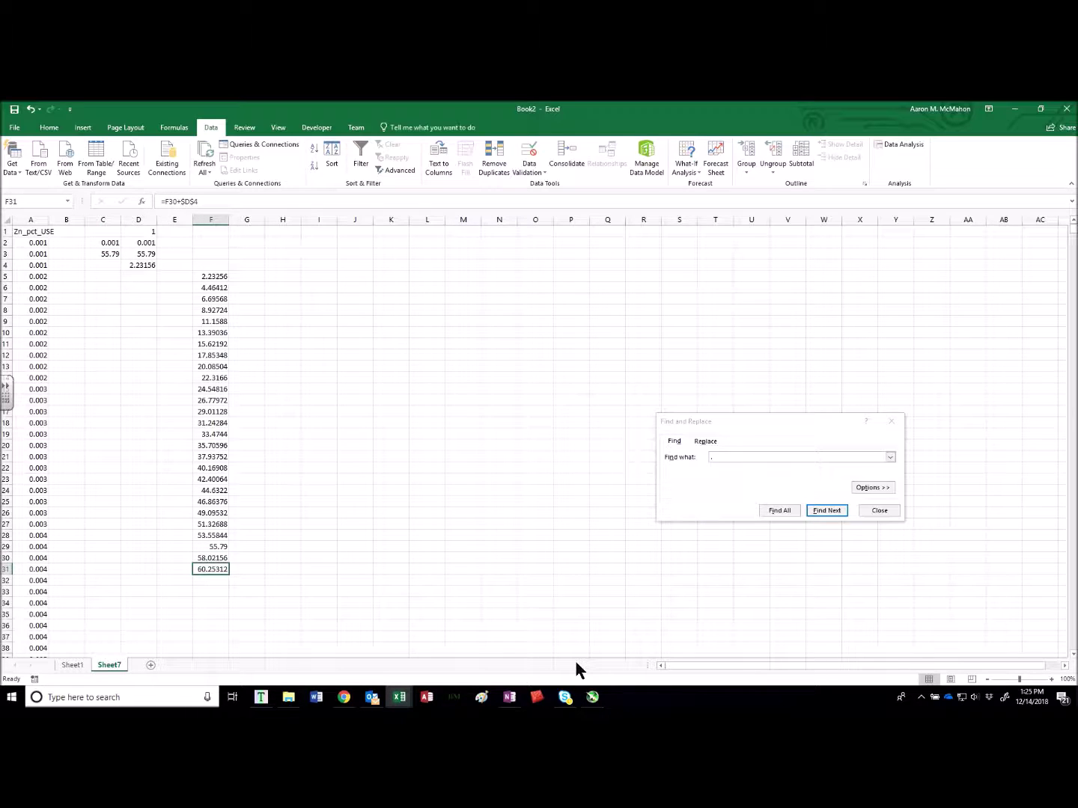
{"action": "key", "text": "Delete"}
Step: Set the exponent in D1 to 0.1 to test its effect on the bin limits in F5:F30
{"action": "left_click", "coordinate": [213, 276]}
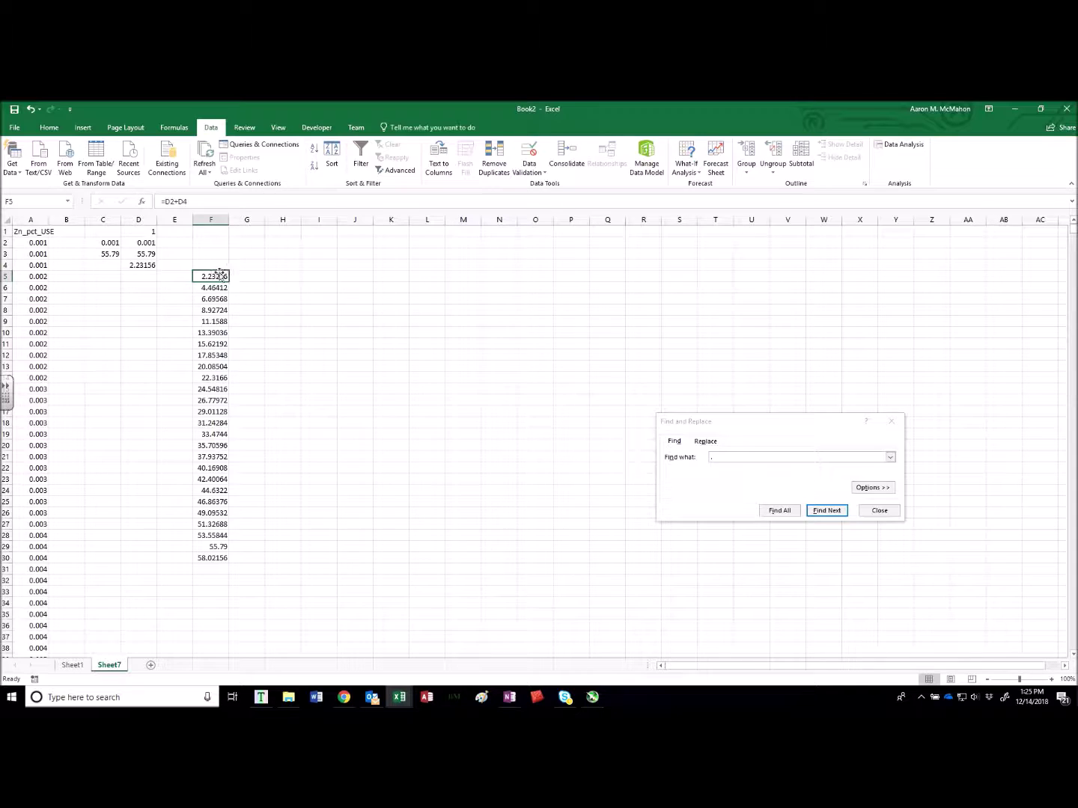
{"action": "left_click_drag", "start_coordinate": [216, 277], "coordinate": [216, 559]}
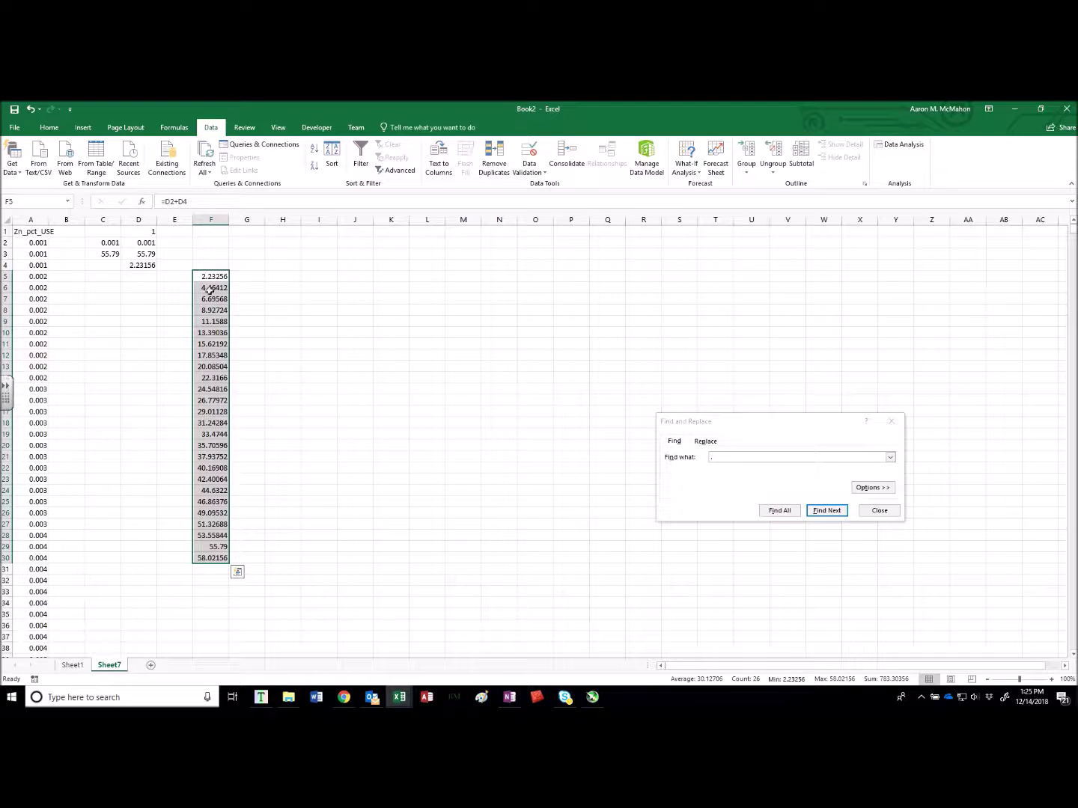
{"action": "left_click", "coordinate": [247, 278]}
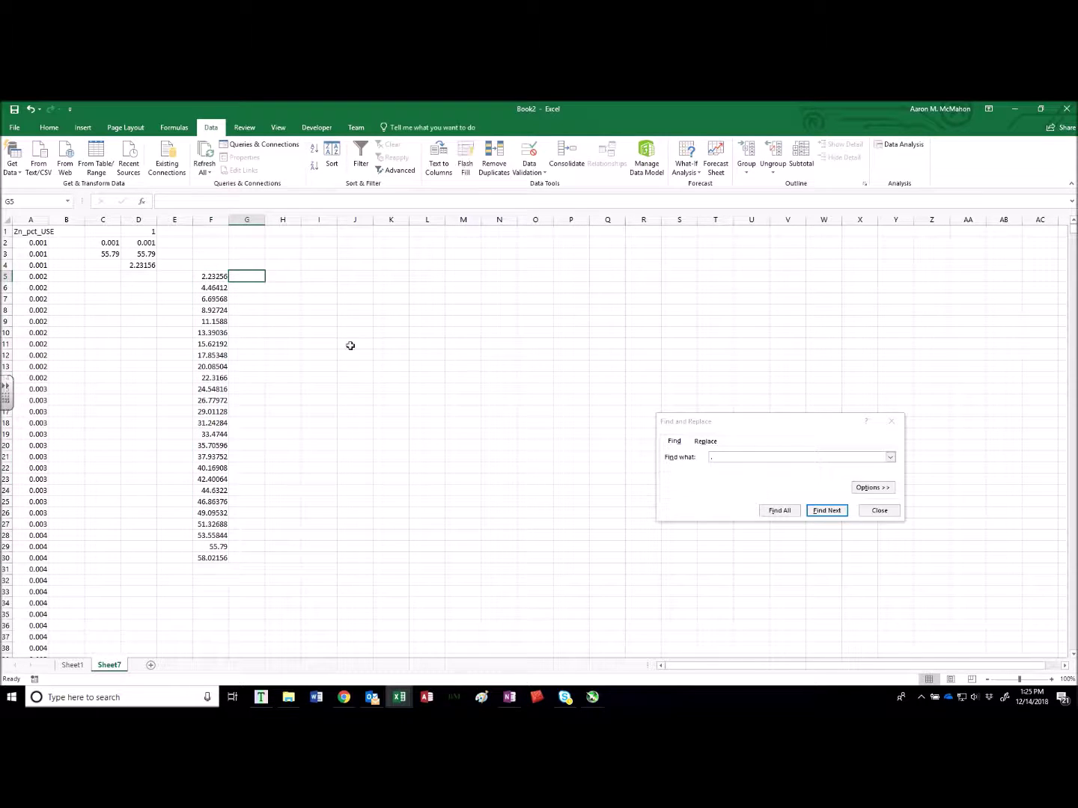
{"action": "left_click", "coordinate": [149, 232]}
{"action": "type", "text": "."}
{"action": "key", "text": "Return"}
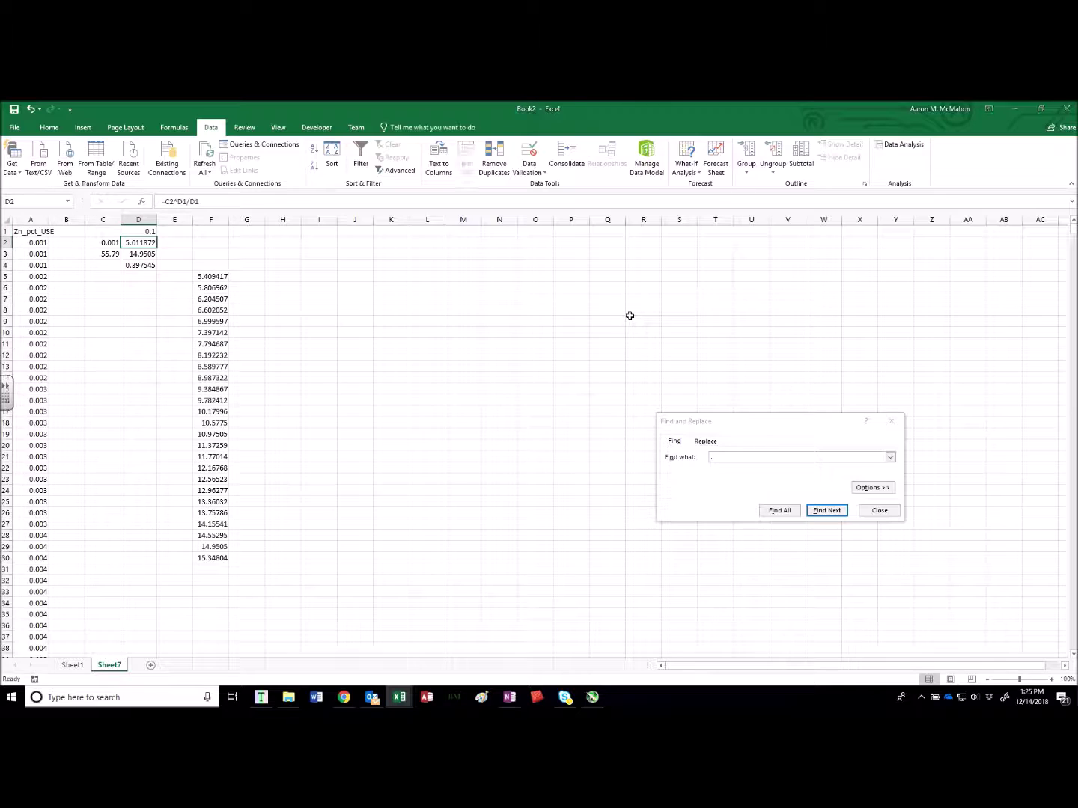
Step: Restore the exponent in D1 to 1
{"action": "left_click", "coordinate": [150, 230]}
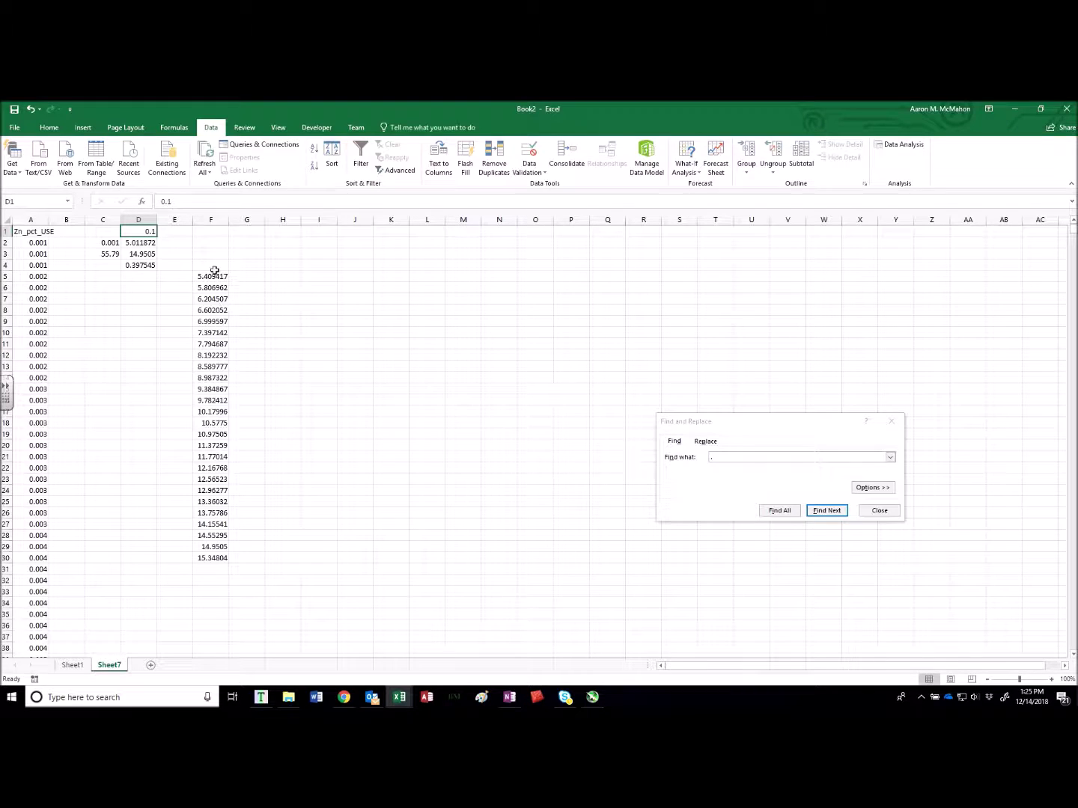
{"action": "type", "text": "1"}
{"action": "key", "text": "Return"}
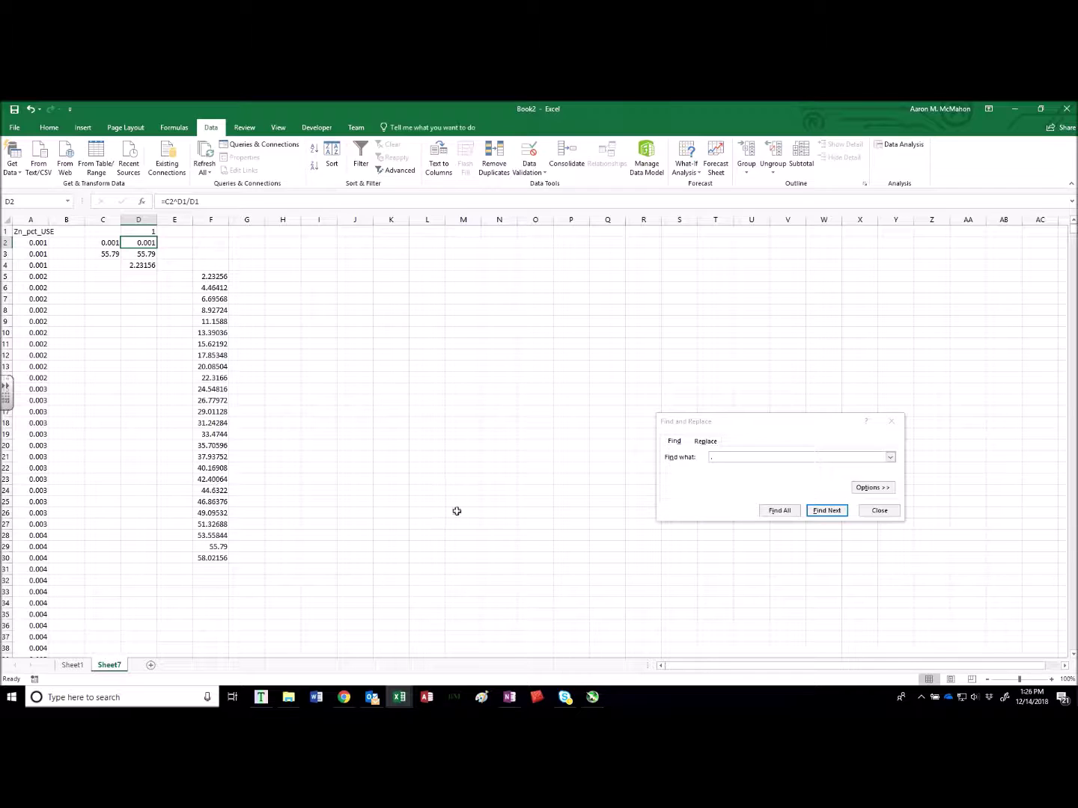
Step: Enter the formula =(F5*$D$1)^(1/$D$1) in G5 to back-transform the first bin limit
{"action": "left_click", "coordinate": [256, 276]}
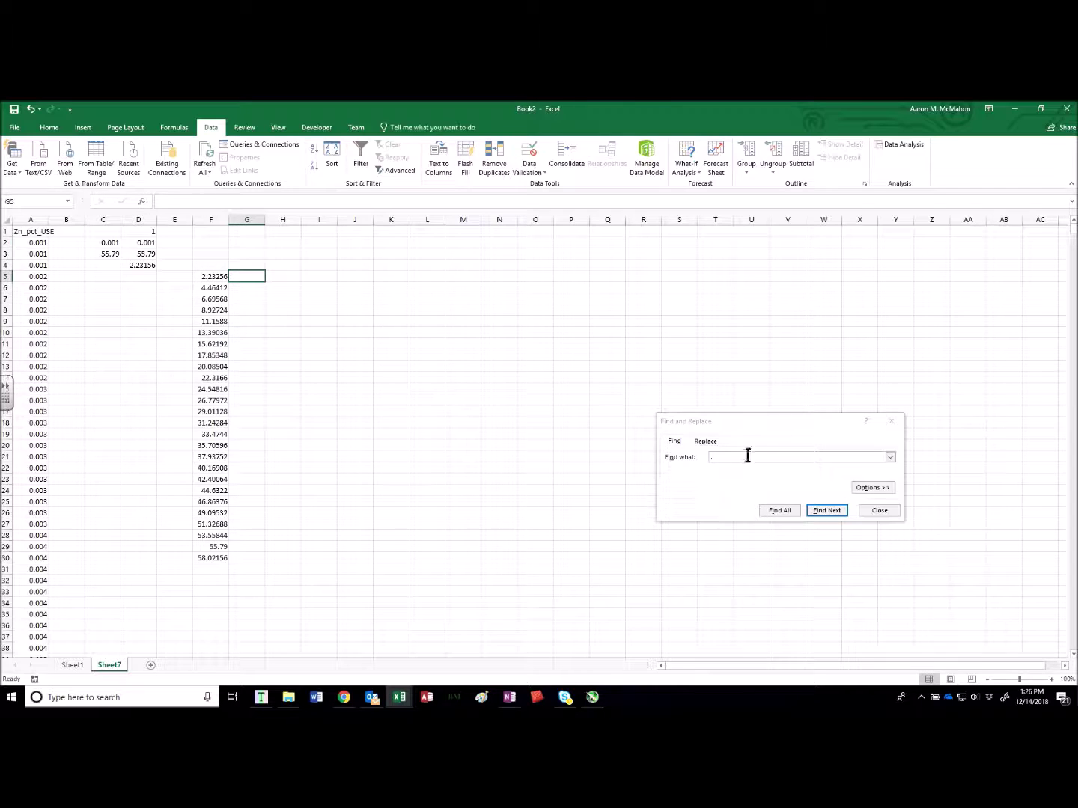
{"action": "type", "text": "="}
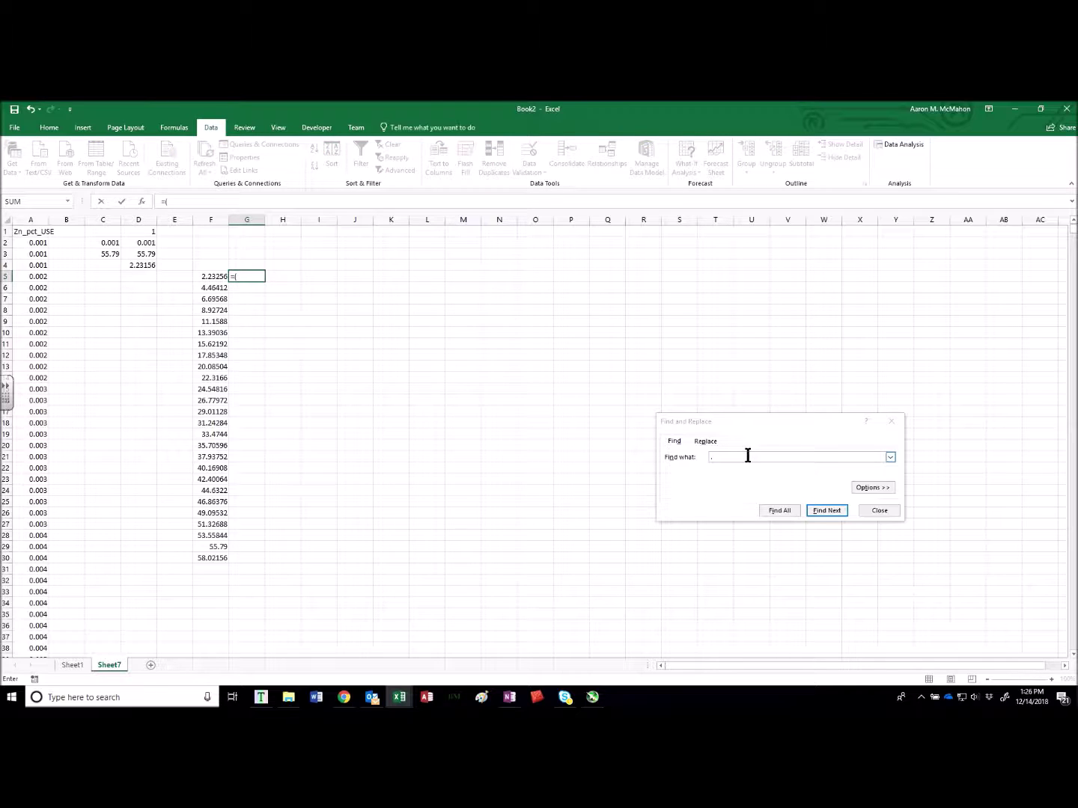
{"action": "type", "text": "("}
{"action": "key", "text": "Left"}
{"action": "type", "text": "*"}
{"action": "left_click", "coordinate": [149, 232]}
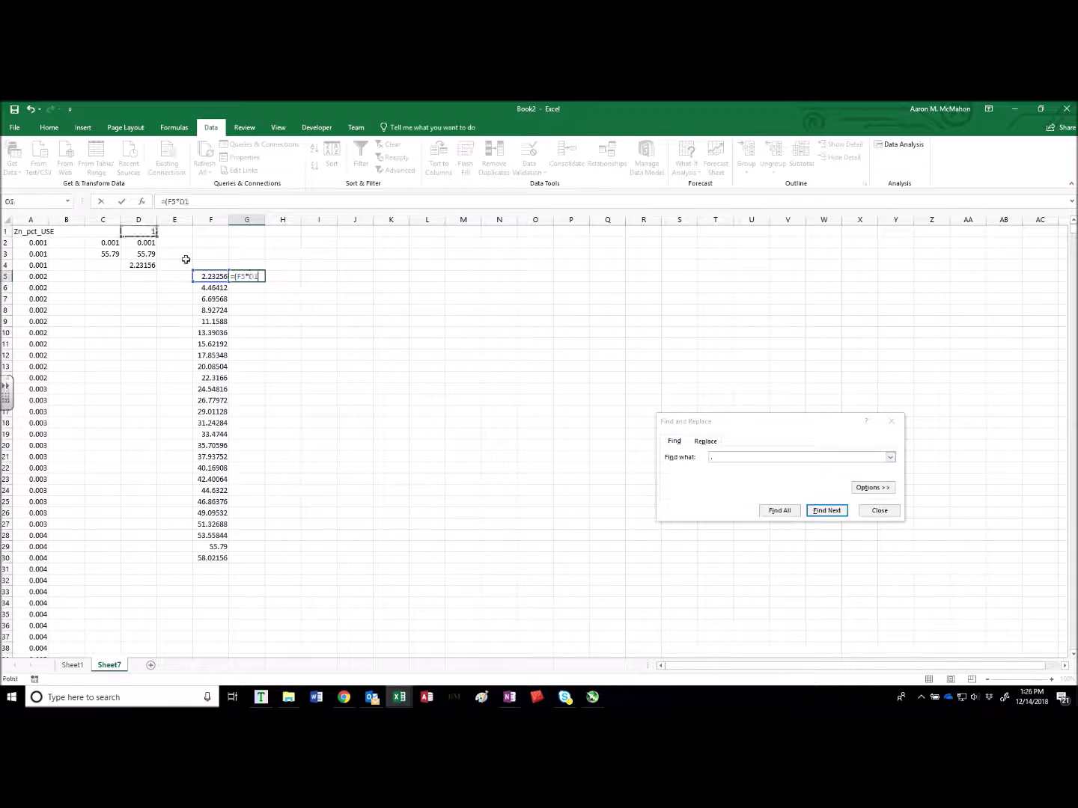
{"action": "key", "text": "F4"}
{"action": "type", "text": ")^(1/"}
{"action": "left_click", "coordinate": [143, 233]}
{"action": "type", "text": ")"}
{"action": "key", "text": "Return"}
{"action": "key", "text": "Return"}
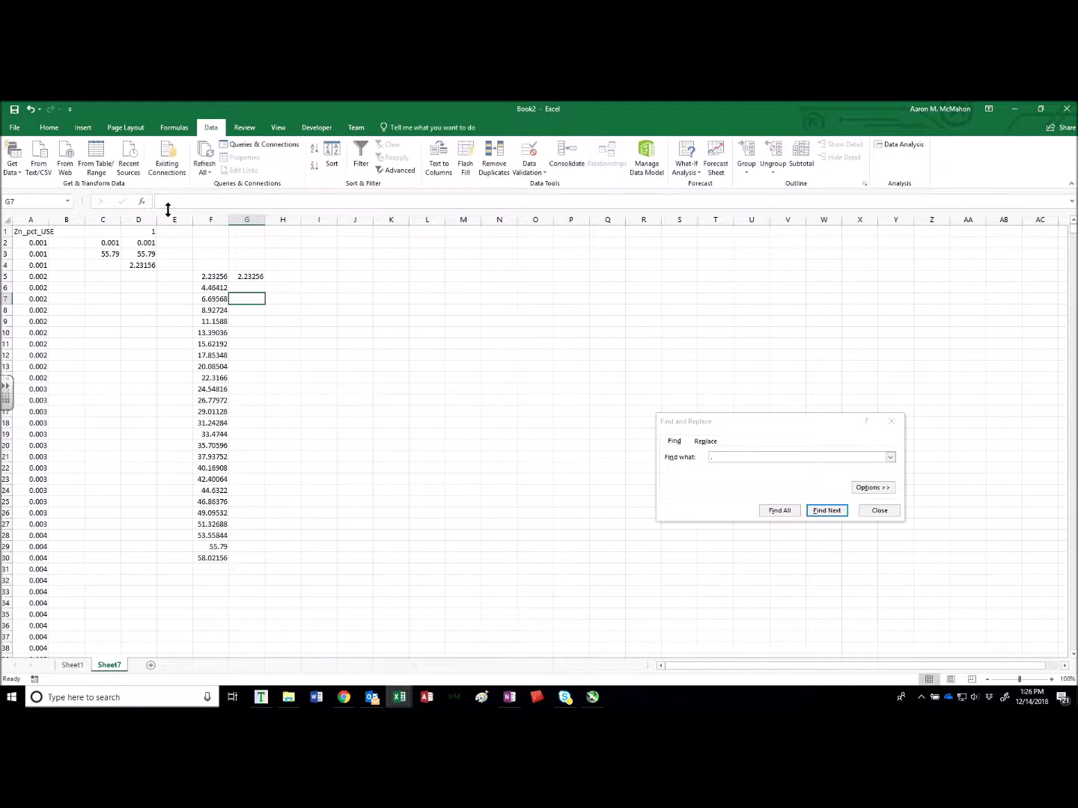
Step: Fill the back-transform formula from G5 down to G30 and apply the comma number style with two decimals
{"action": "left_click_drag", "start_coordinate": [240, 277], "coordinate": [252, 559]}
{"action": "key", "text": "ctrl+d"}
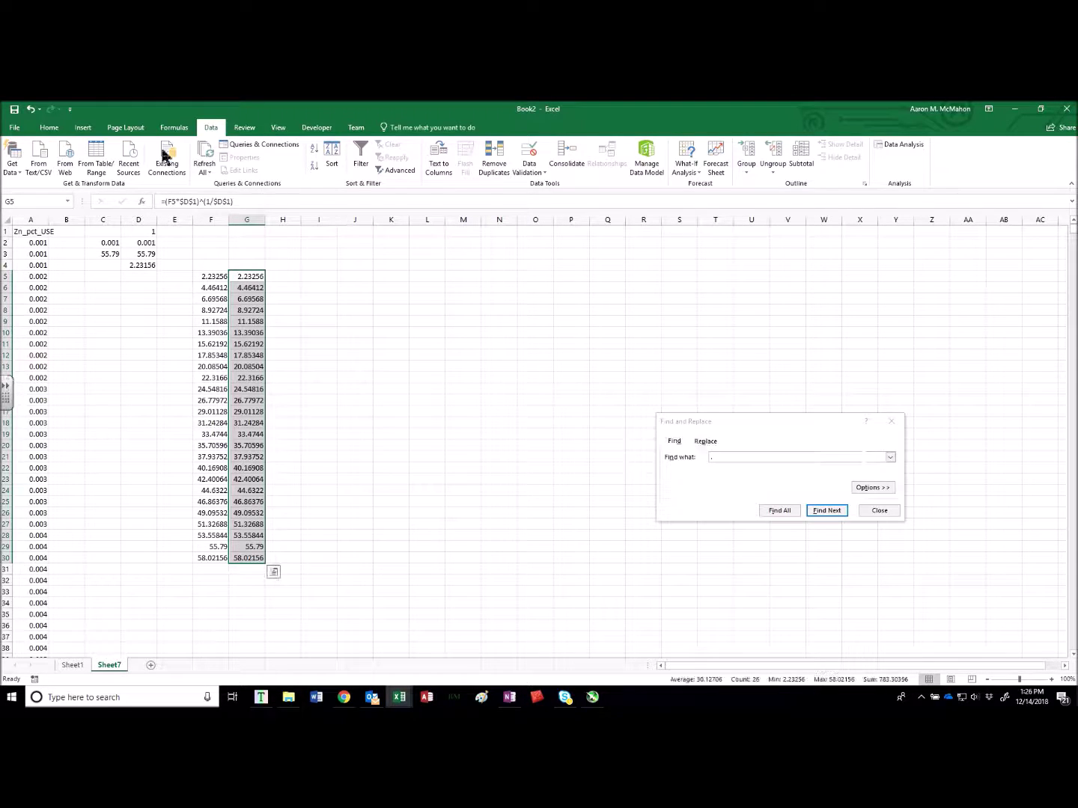
{"action": "left_click", "coordinate": [58, 128]}
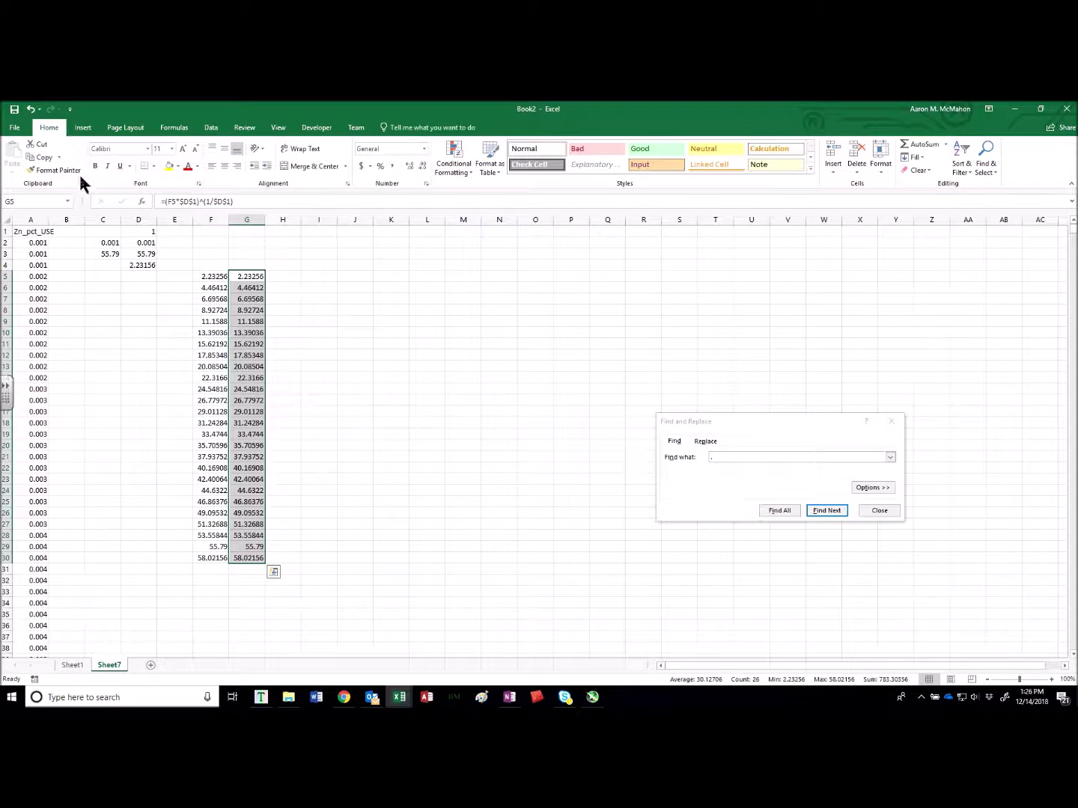
{"action": "left_click", "coordinate": [393, 167]}
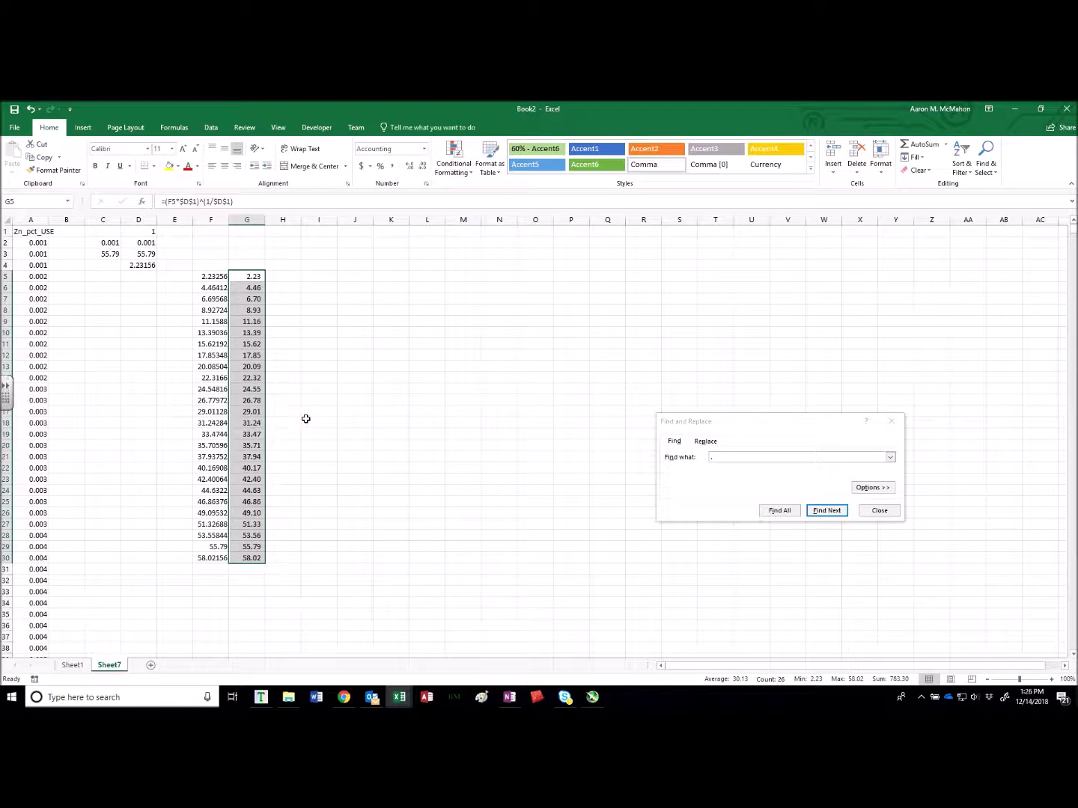
{"action": "left_click", "coordinate": [414, 397]}
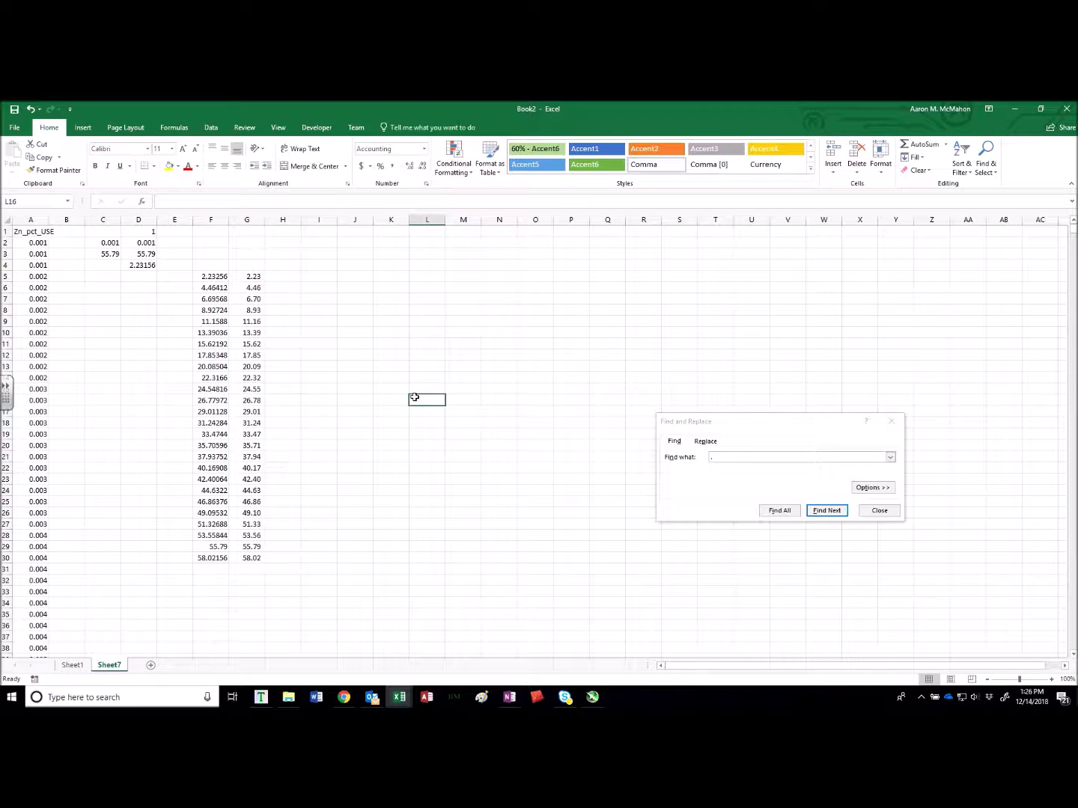
Step: Start a Histogram data analysis with the zinc values in A2:A6571 as the input range
{"action": "left_click", "coordinate": [891, 422]}
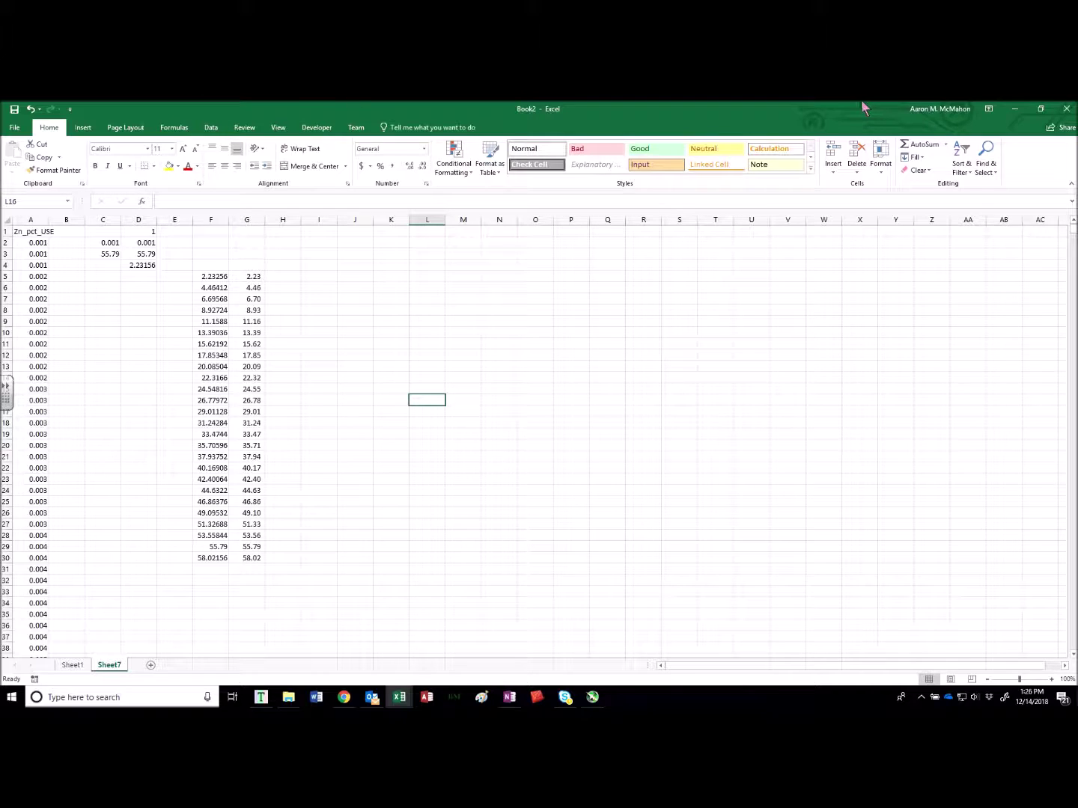
{"action": "left_click", "coordinate": [216, 131]}
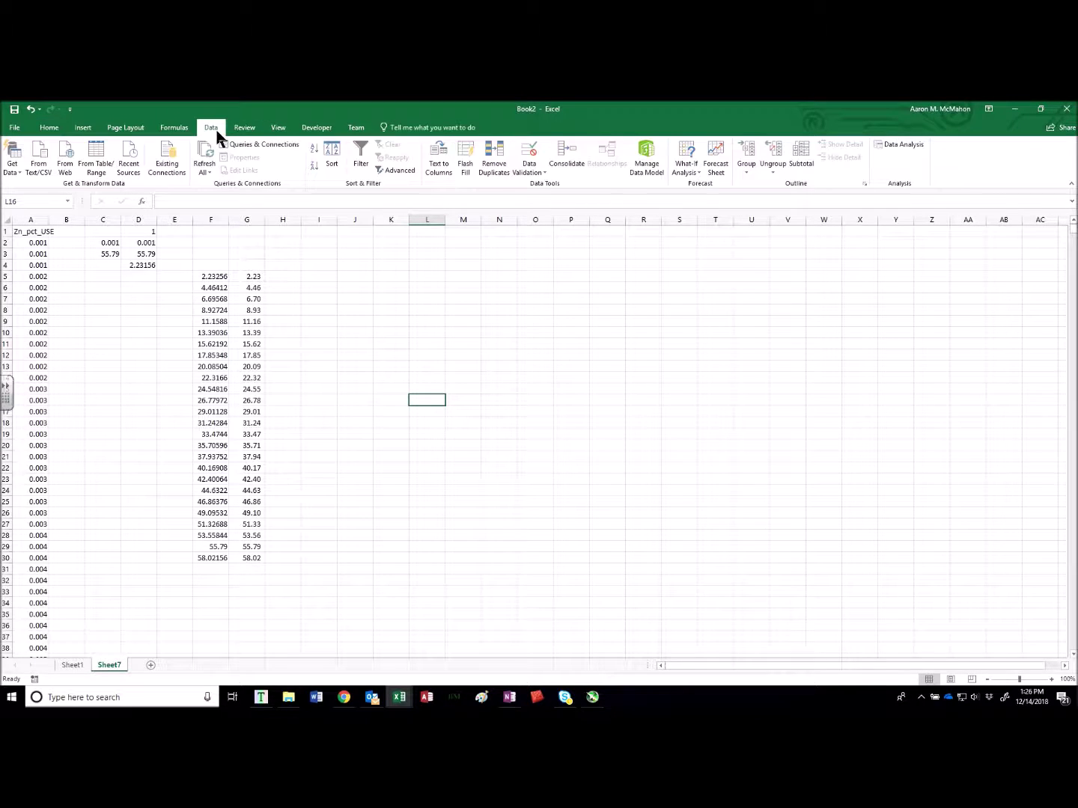
{"action": "left_click", "coordinate": [910, 147]}
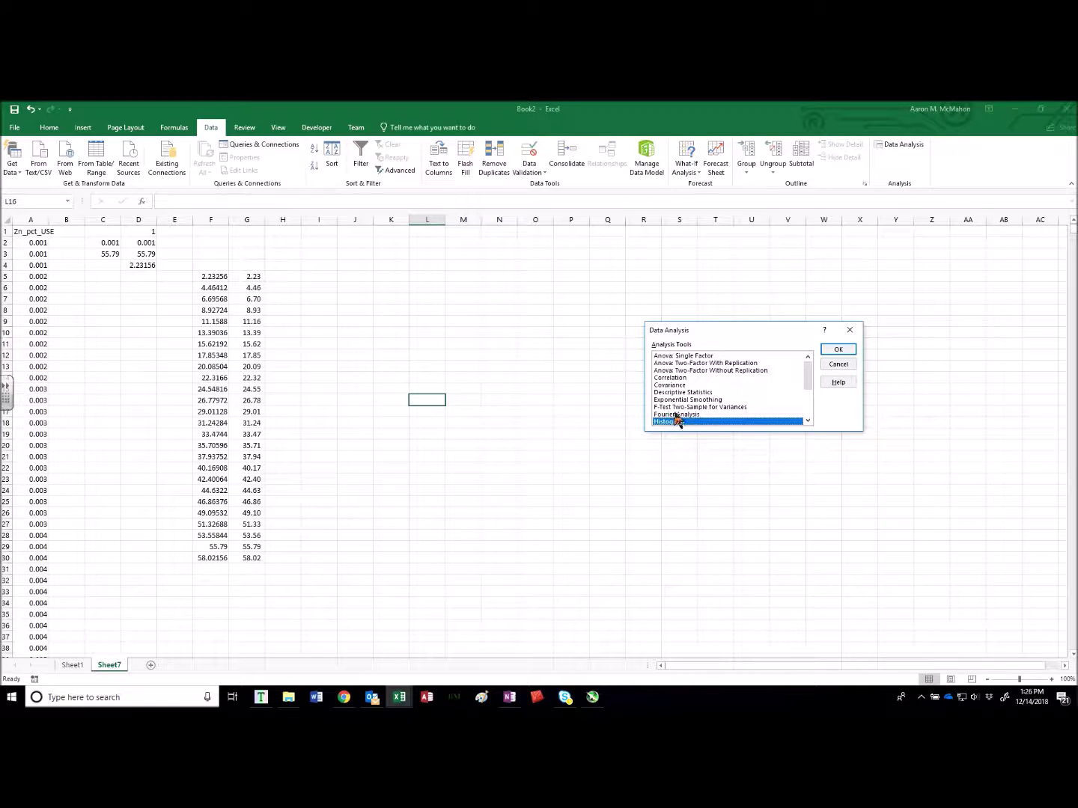
{"action": "left_click", "coordinate": [837, 351]}
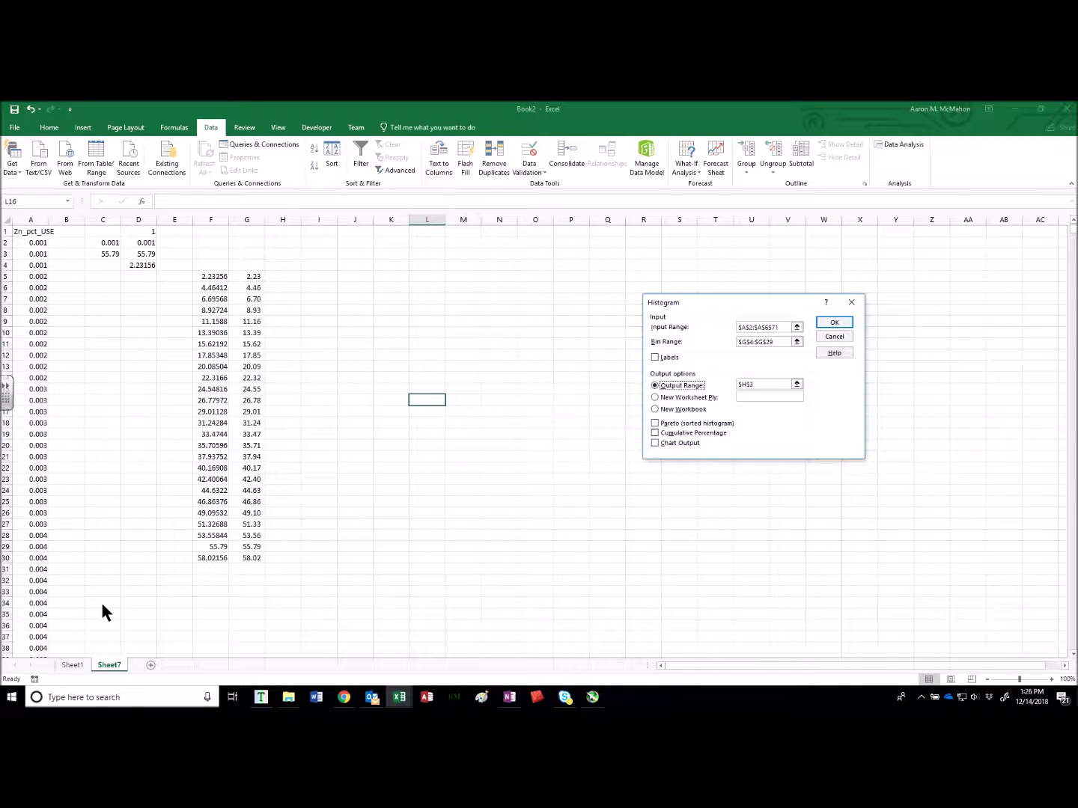
{"action": "left_click", "coordinate": [797, 328]}
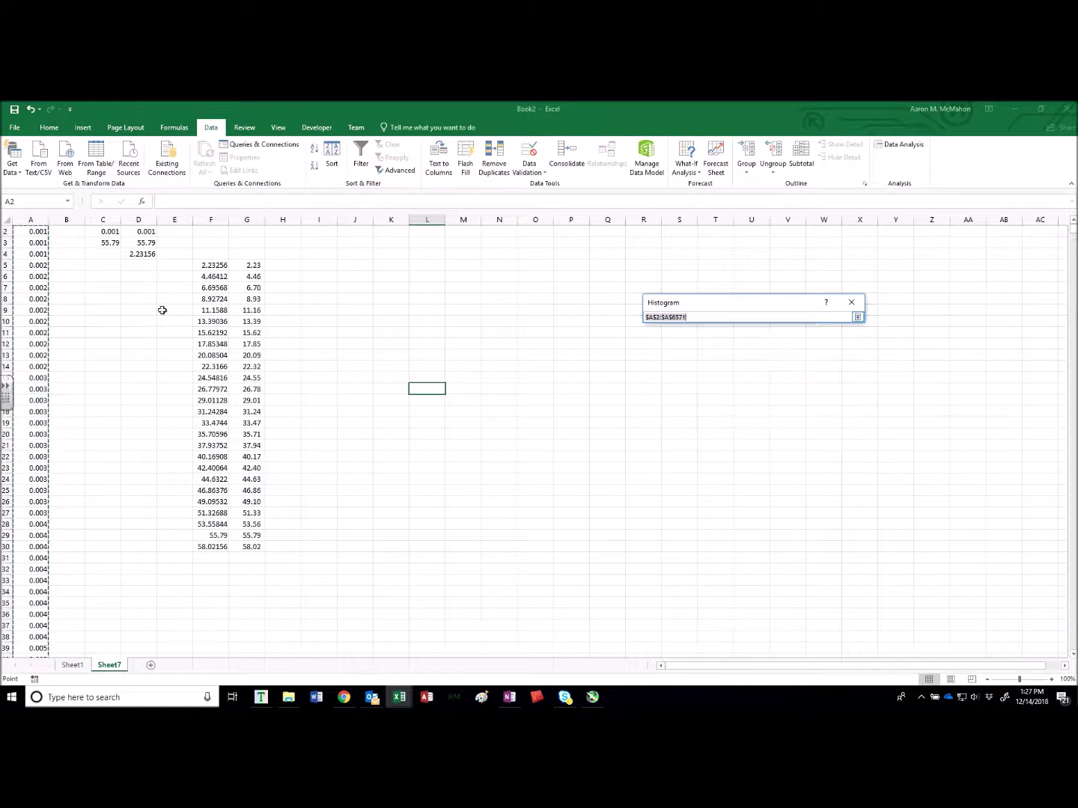
{"action": "left_click", "coordinate": [36, 242]}
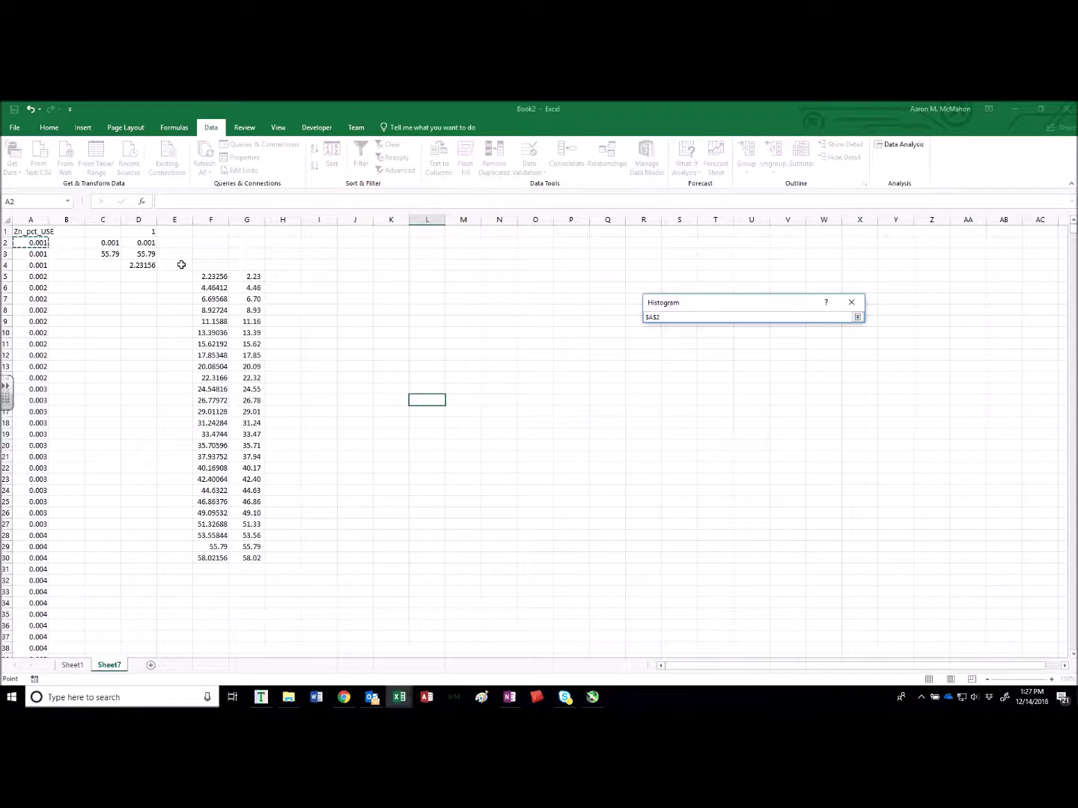
{"action": "key", "text": "ctrl+shift+Down"}
{"action": "key", "text": "Return"}
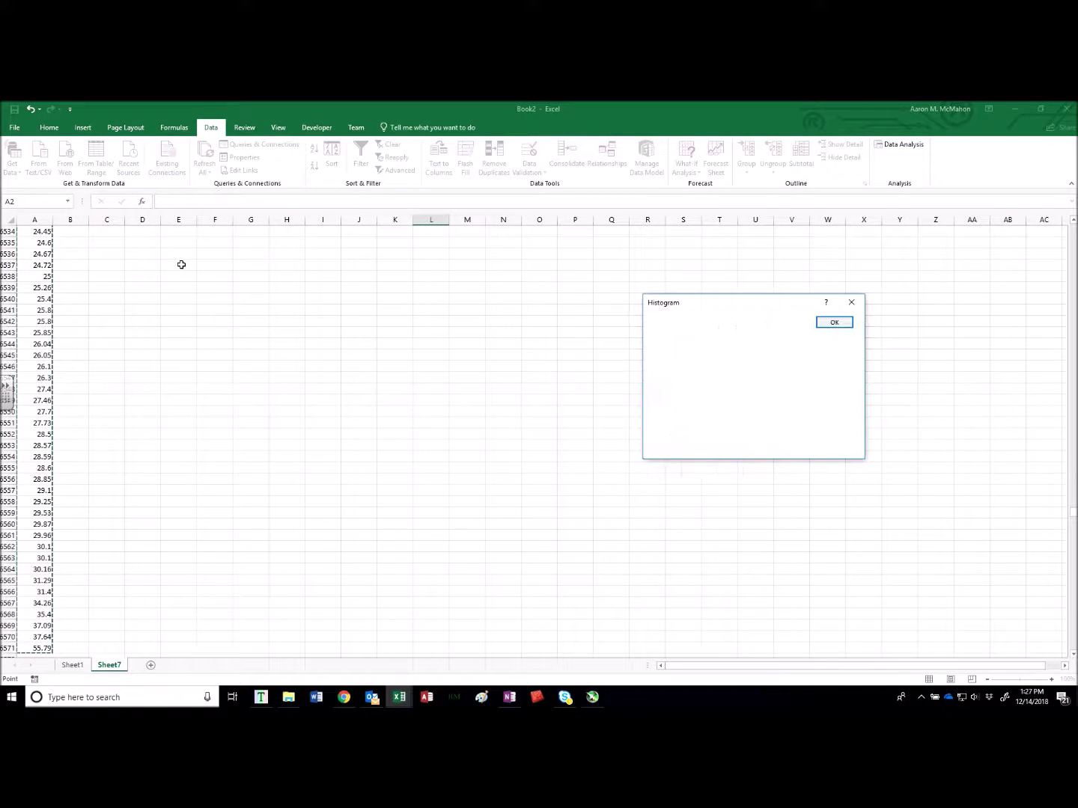
Step: Set the histogram's bin range to the back-transformed limits in G5:G30
{"action": "left_click", "coordinate": [797, 342]}
{"action": "left_click", "coordinate": [515, 321]}
{"action": "left_click_drag", "start_coordinate": [251, 242], "coordinate": [241, 524]}
{"action": "key", "text": "Return"}
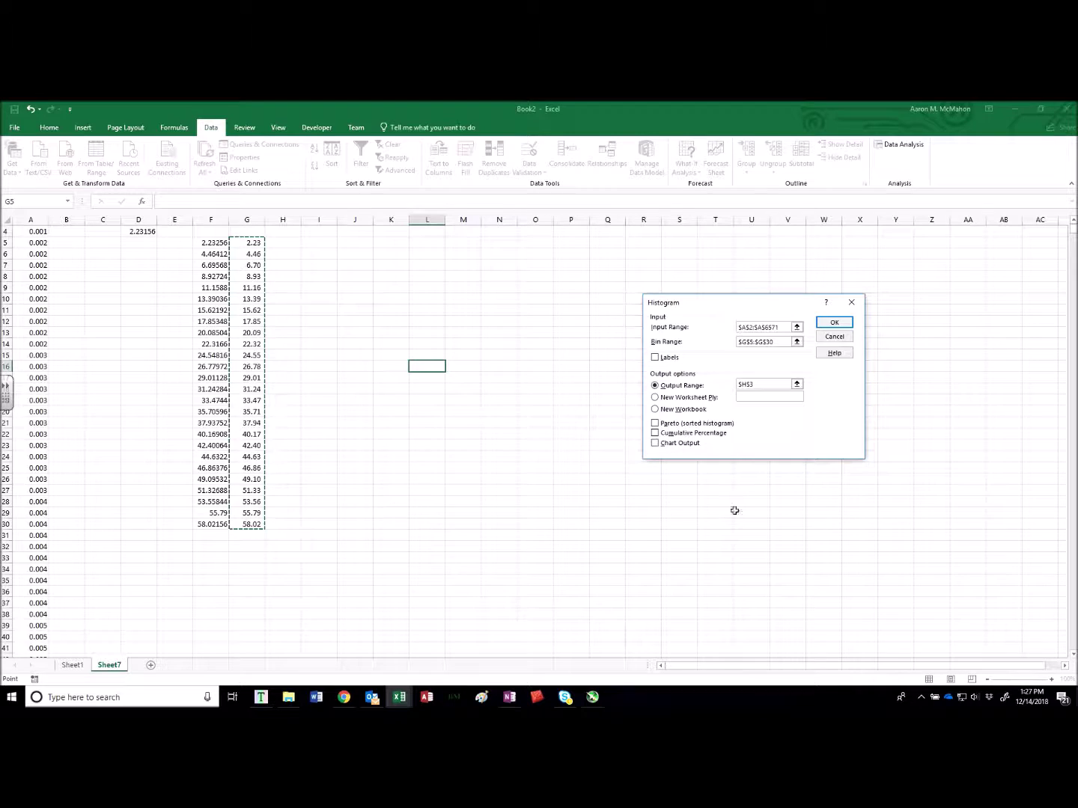
Step: Set the histogram's output range to H4 and generate the bin and frequency table
{"action": "left_click", "coordinate": [795, 385]}
{"action": "scroll", "coordinate": [383, 399], "scroll_direction": "up", "scroll_amount": 1}
{"action": "left_click", "coordinate": [282, 265]}
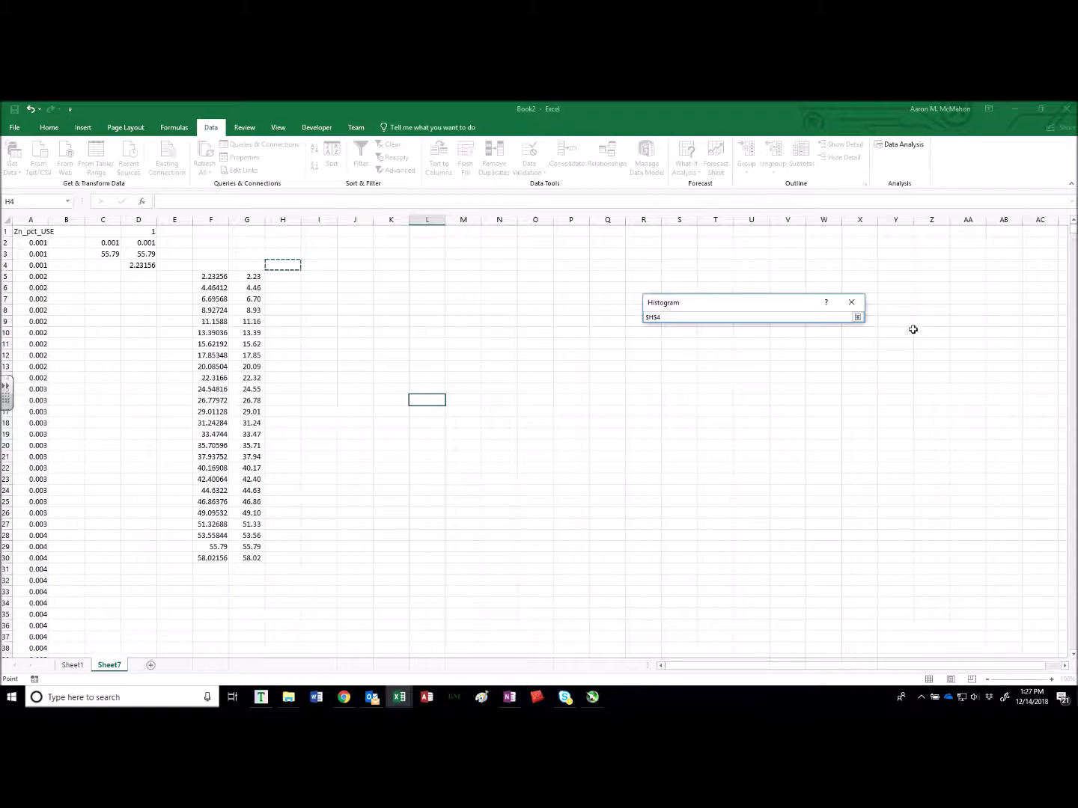
{"action": "key", "text": "Return"}
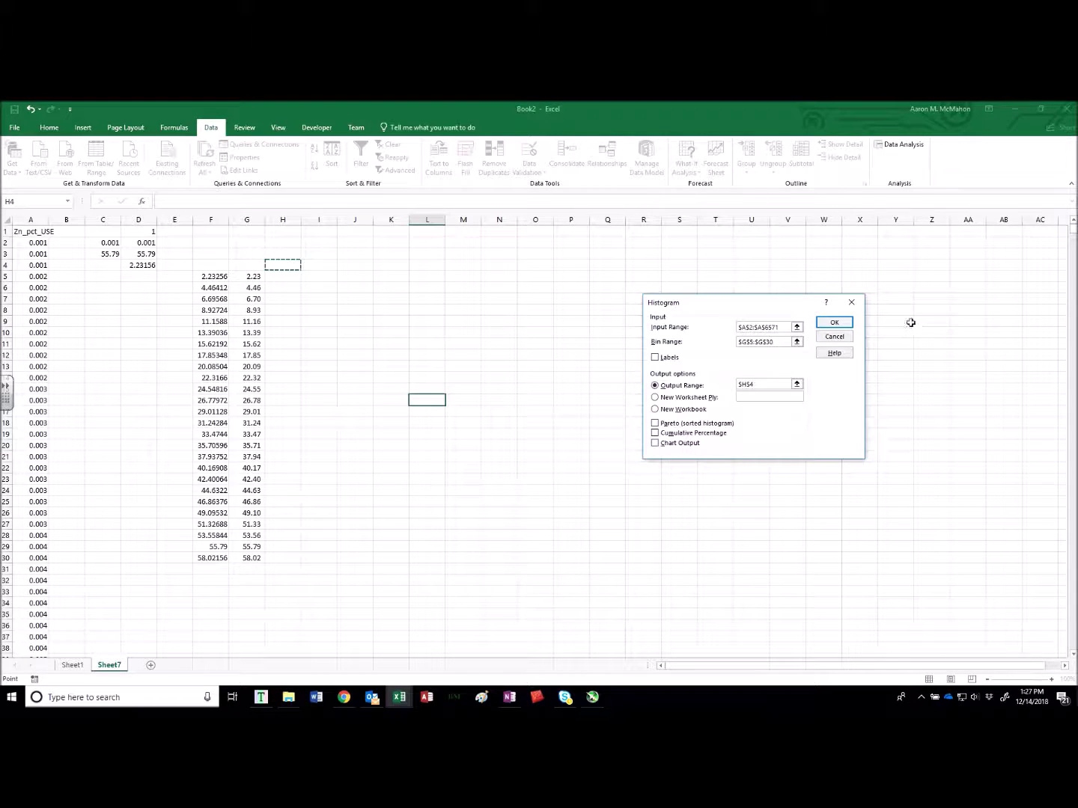
{"action": "key", "text": "Return"}
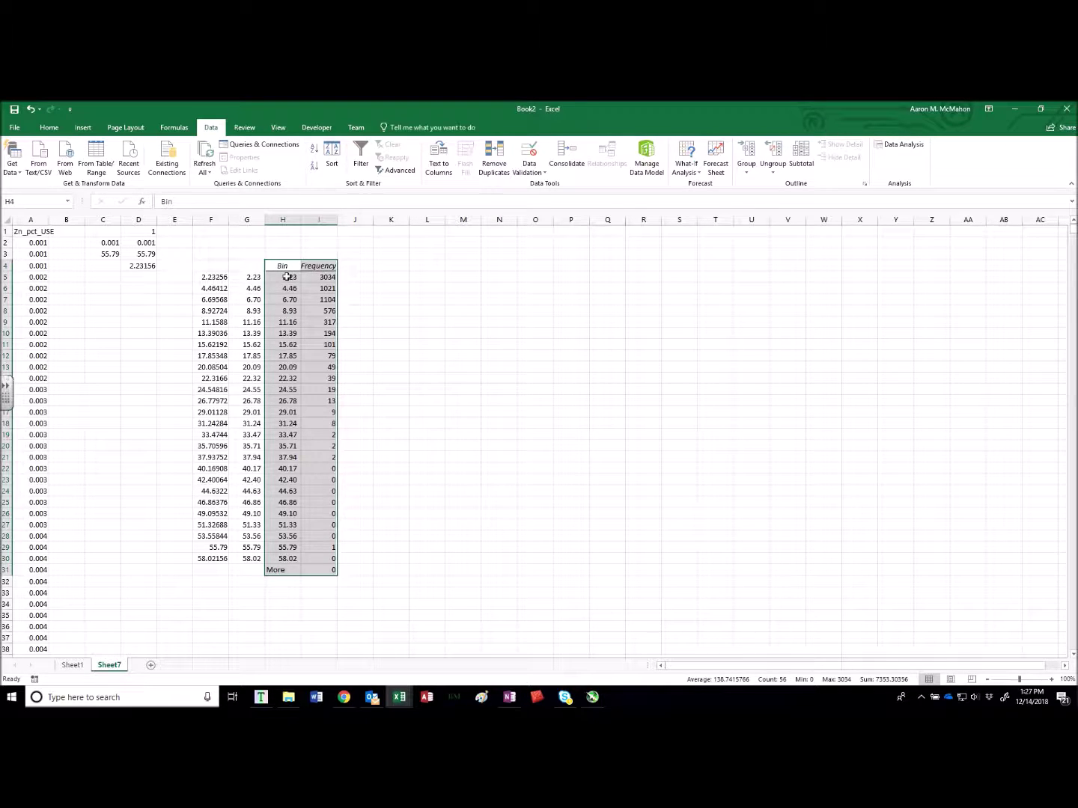
Step: Examine the bin frequencies in I5:I30, including their combined total
{"action": "left_click", "coordinate": [312, 277]}
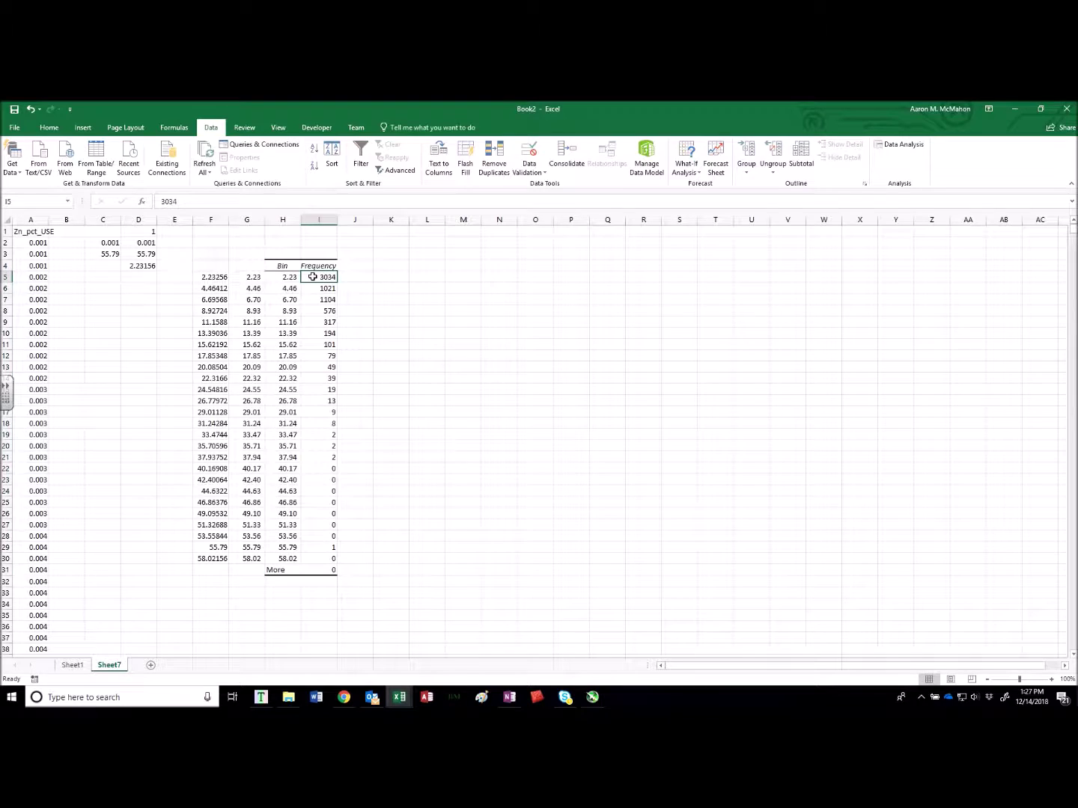
{"action": "left_click", "coordinate": [313, 288]}
{"action": "left_click", "coordinate": [315, 299]}
{"action": "left_click", "coordinate": [314, 311]}
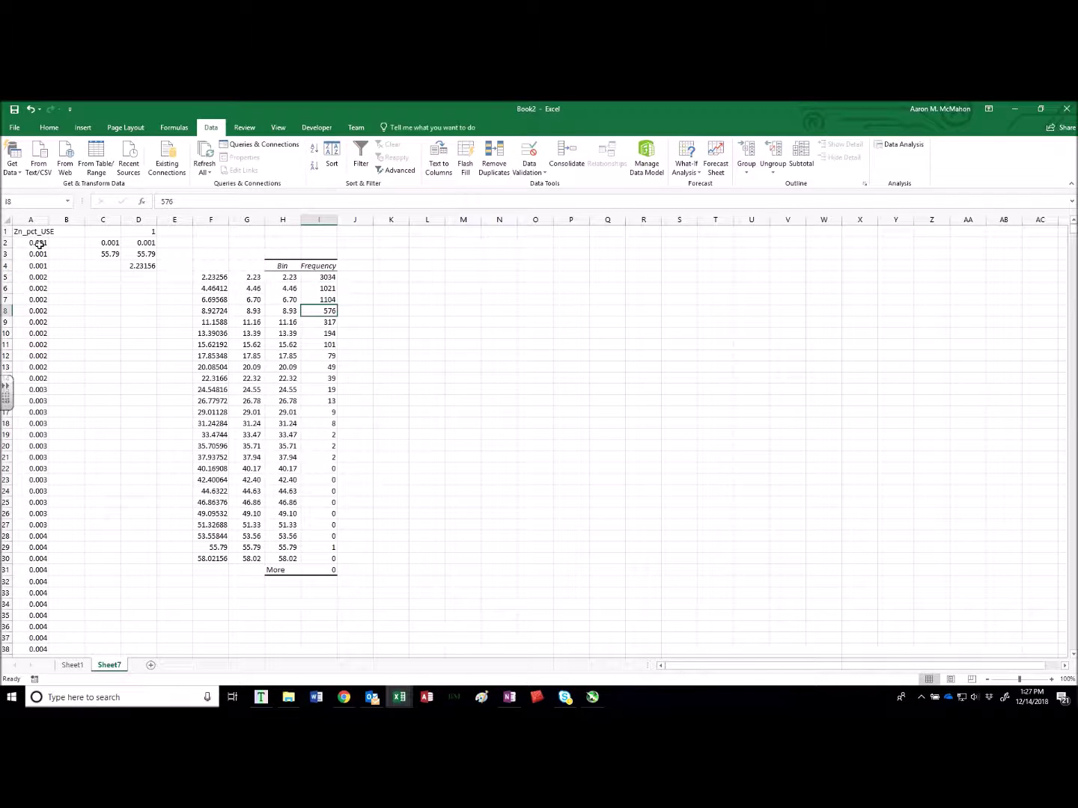
{"action": "left_click", "coordinate": [329, 276]}
{"action": "left_click_drag", "start_coordinate": [330, 276], "coordinate": [315, 558]}
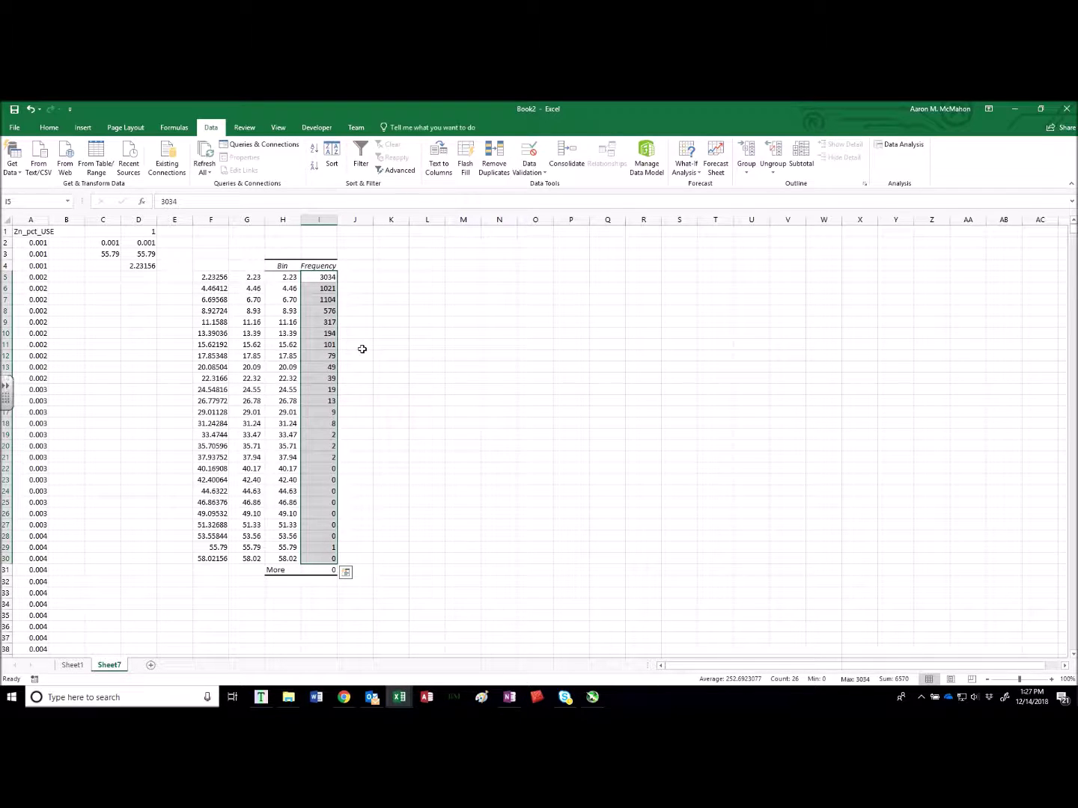
Step: Total the frequencies in I5:I30 with a SUM formula in J32
{"action": "left_click", "coordinate": [368, 574]}
{"action": "left_click", "coordinate": [367, 581]}
{"action": "type", "text": "=sum("}
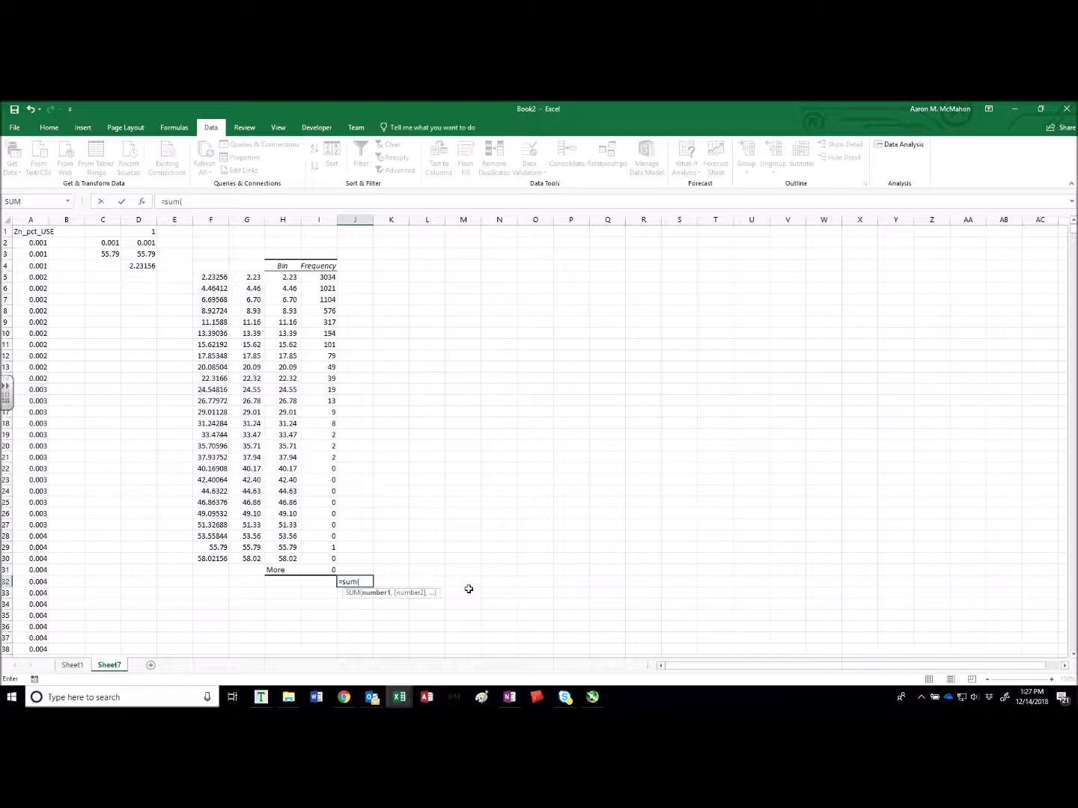
{"action": "left_click", "coordinate": [328, 558]}
{"action": "left_click", "coordinate": [322, 278], "text": "shift"}
{"action": "type", "text": ")"}
{"action": "key", "text": "Return"}
Step: Enter the formula =I5/$J$32 in J5 to calculate the first bin's relative frequency
{"action": "left_click", "coordinate": [348, 278]}
{"action": "type", "text": "="}
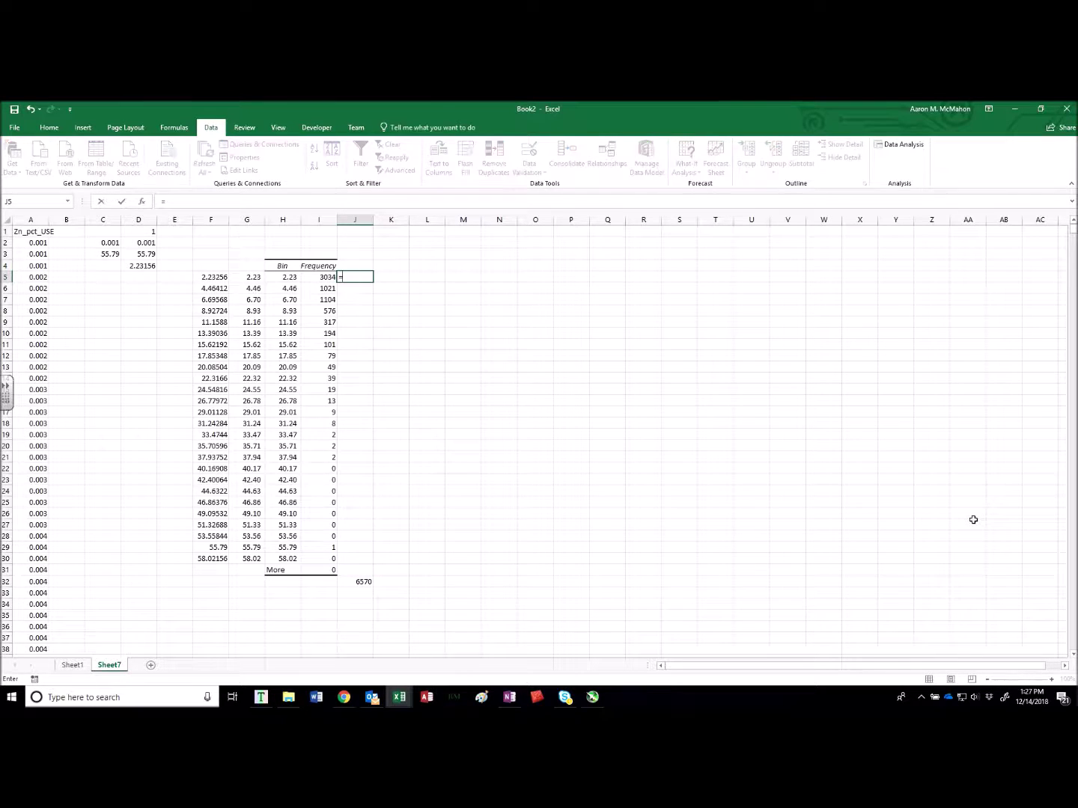
{"action": "key", "text": "Left"}
{"action": "type", "text": "/"}
{"action": "left_click", "coordinate": [362, 583]}
{"action": "key", "text": "F4"}
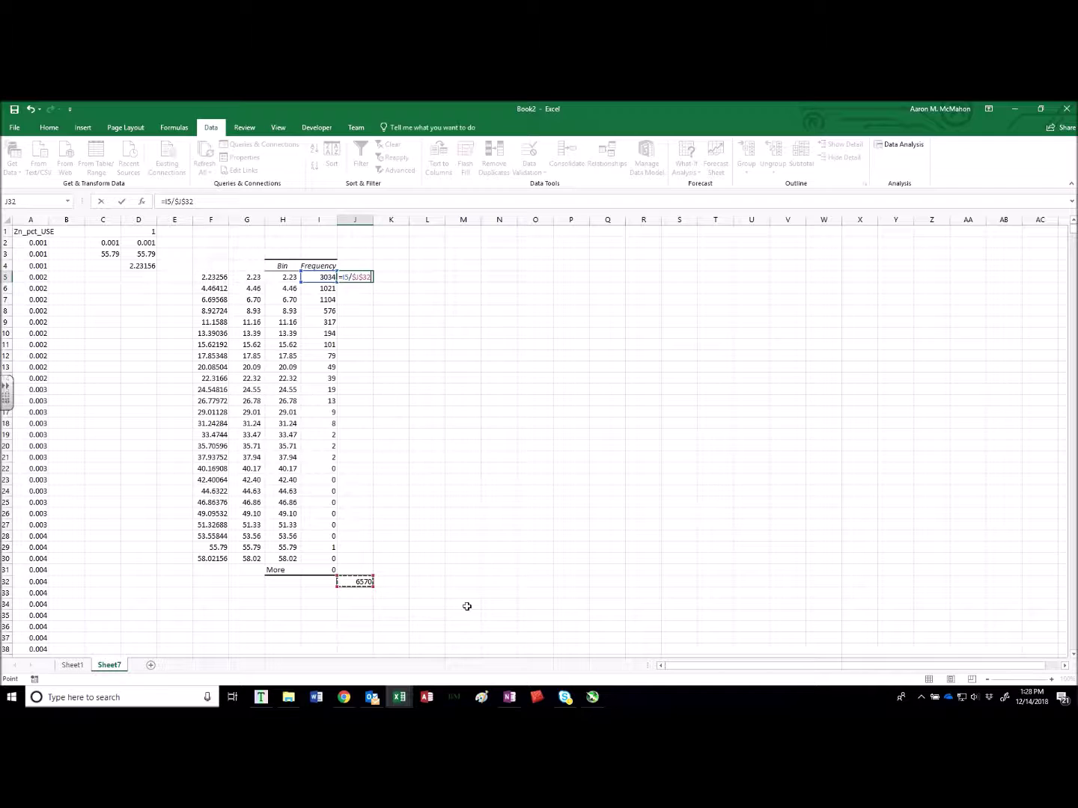
{"action": "key", "text": "ctrl+Return"}
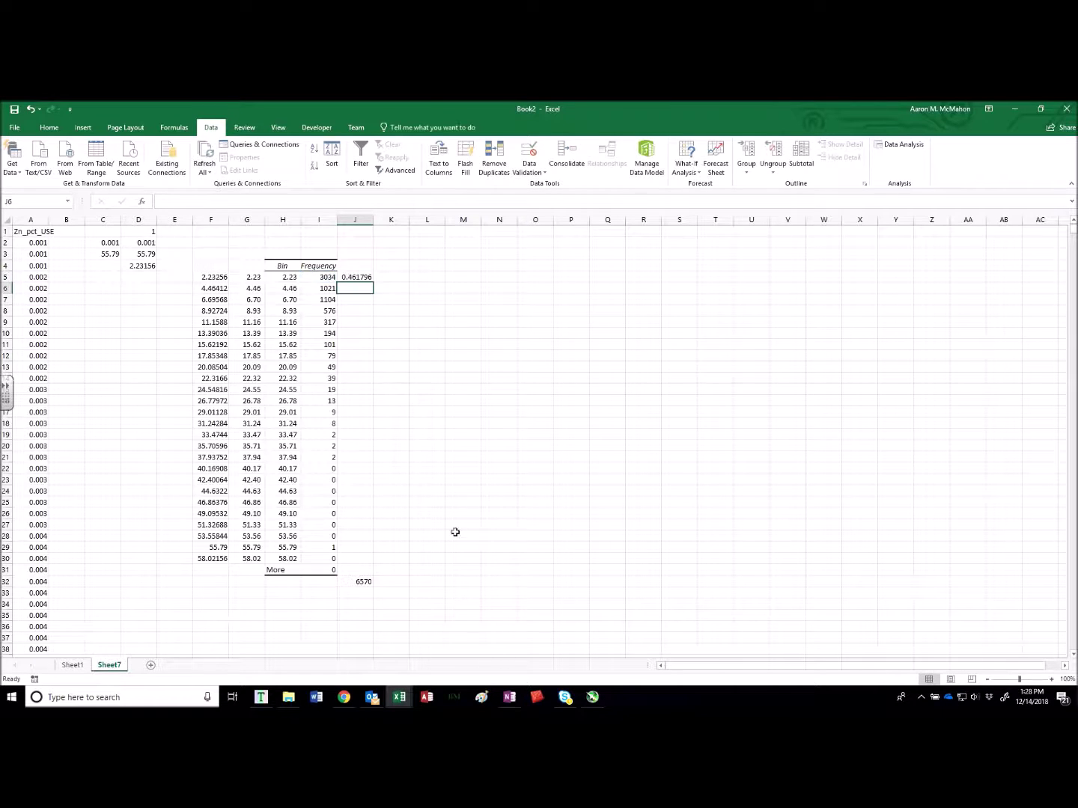
Step: Format J5 as a percentage and fill its relative frequency formula down to J30
{"action": "left_click", "coordinate": [49, 127]}
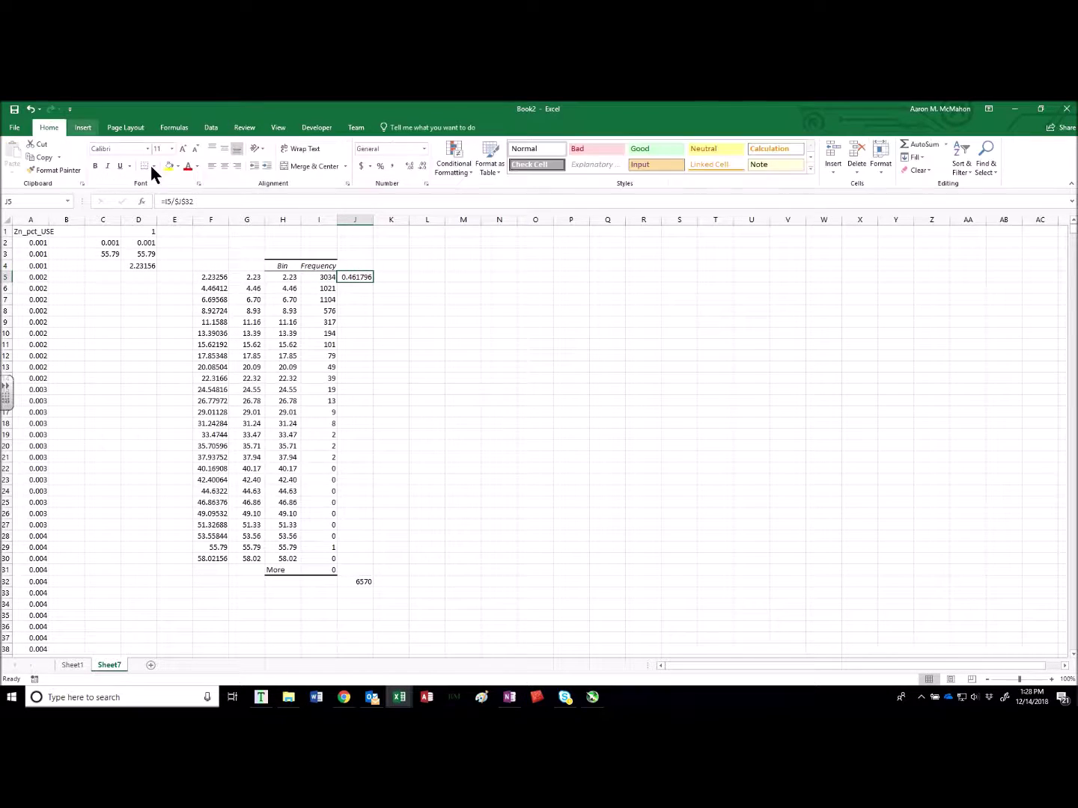
{"action": "left_click", "coordinate": [381, 165]}
{"action": "left_click_drag", "start_coordinate": [357, 277], "coordinate": [356, 553]}
{"action": "key", "text": "ctrl+d"}
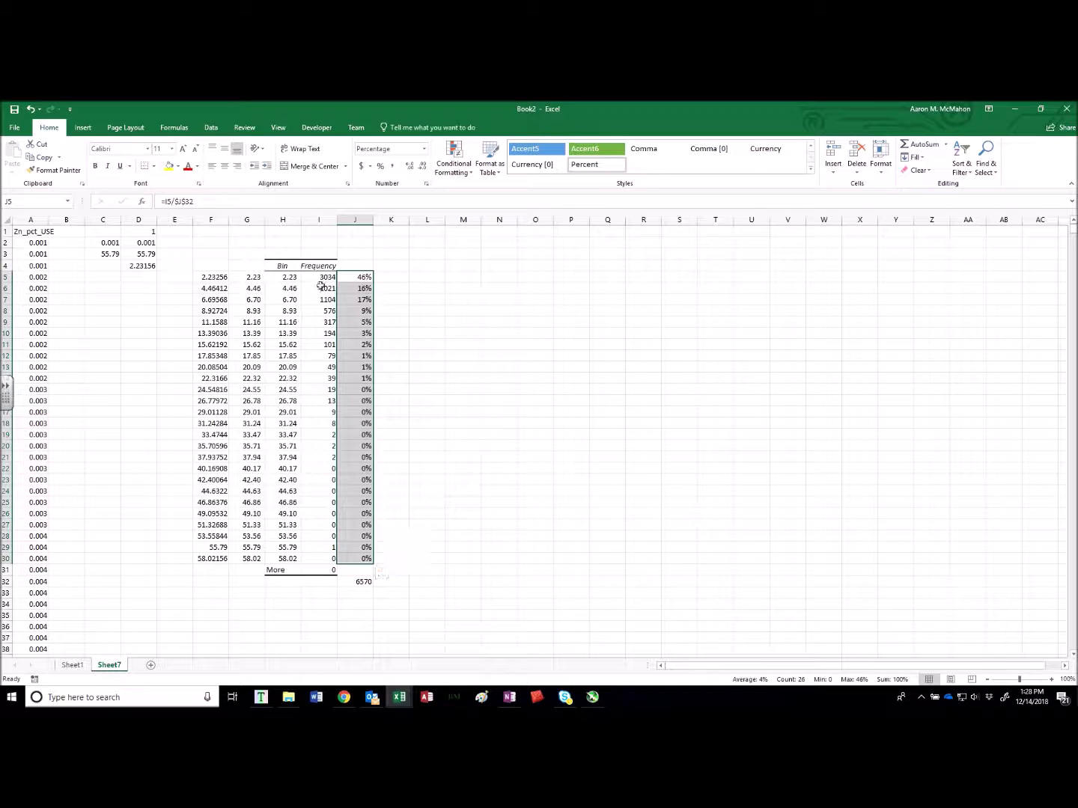
{"action": "left_click", "coordinate": [557, 469]}
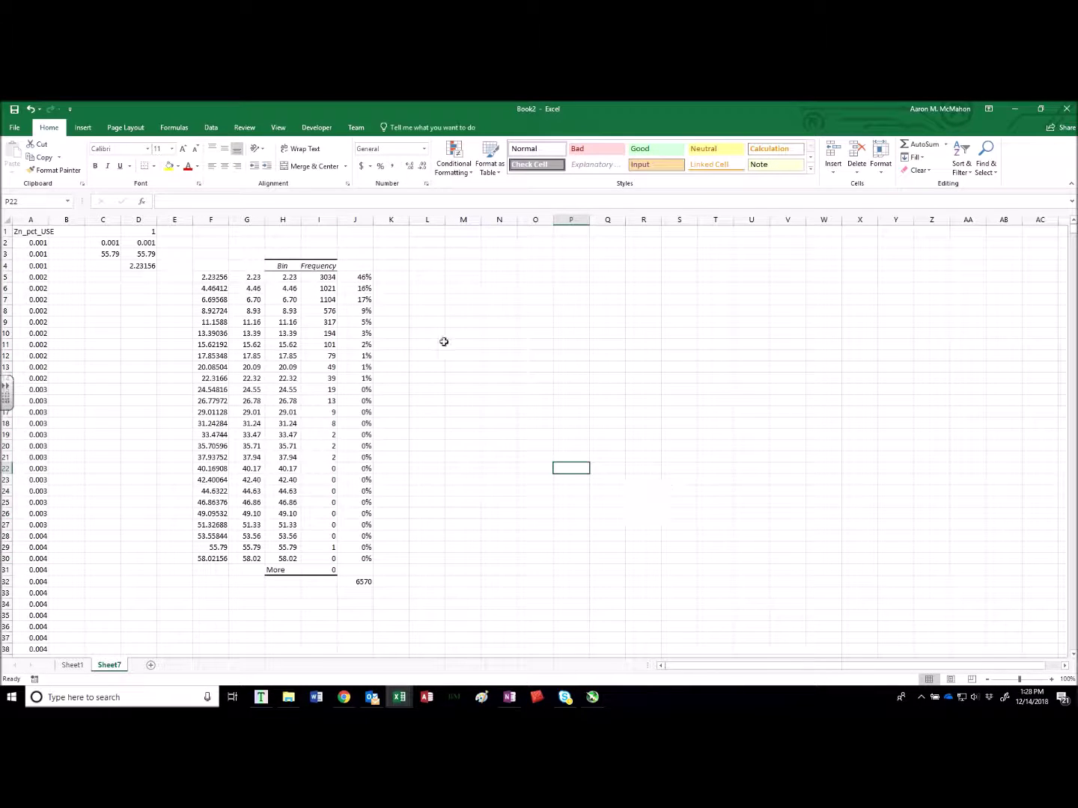
Step: Insert a 2-D clustered column chart of the percentages in J5:J30 and move it slightly up and to the right
{"action": "left_click_drag", "start_coordinate": [366, 279], "coordinate": [389, 565]}
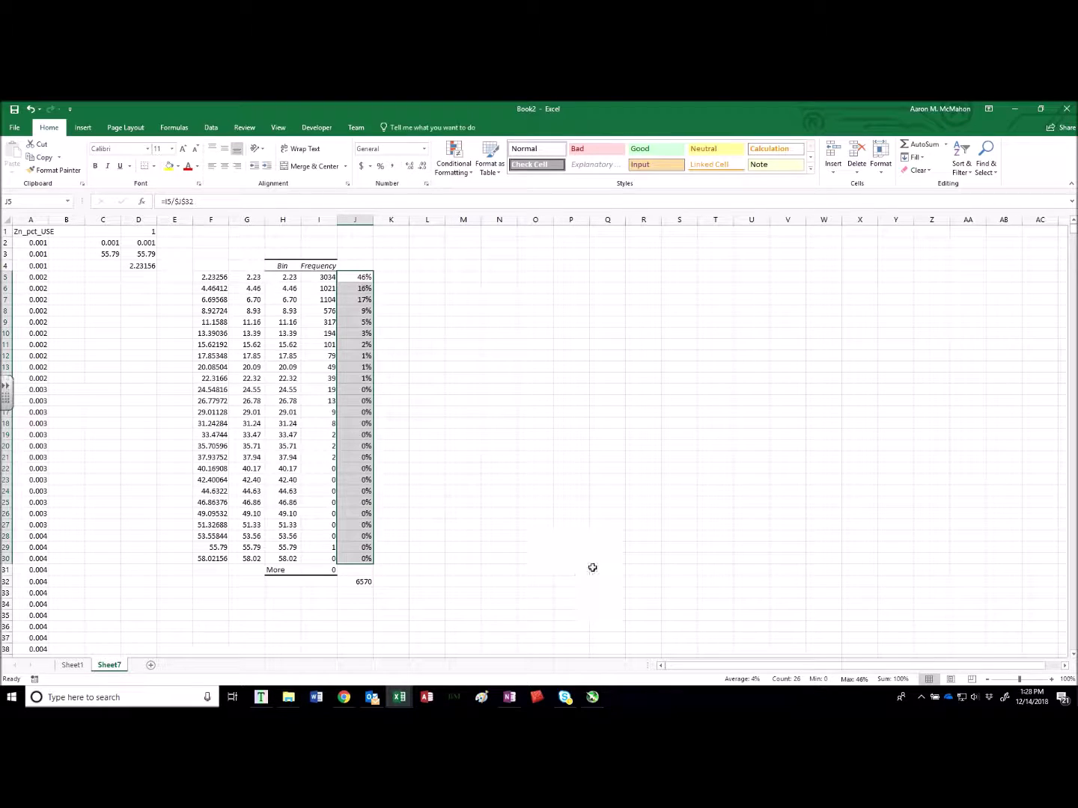
{"action": "left_click", "coordinate": [210, 127]}
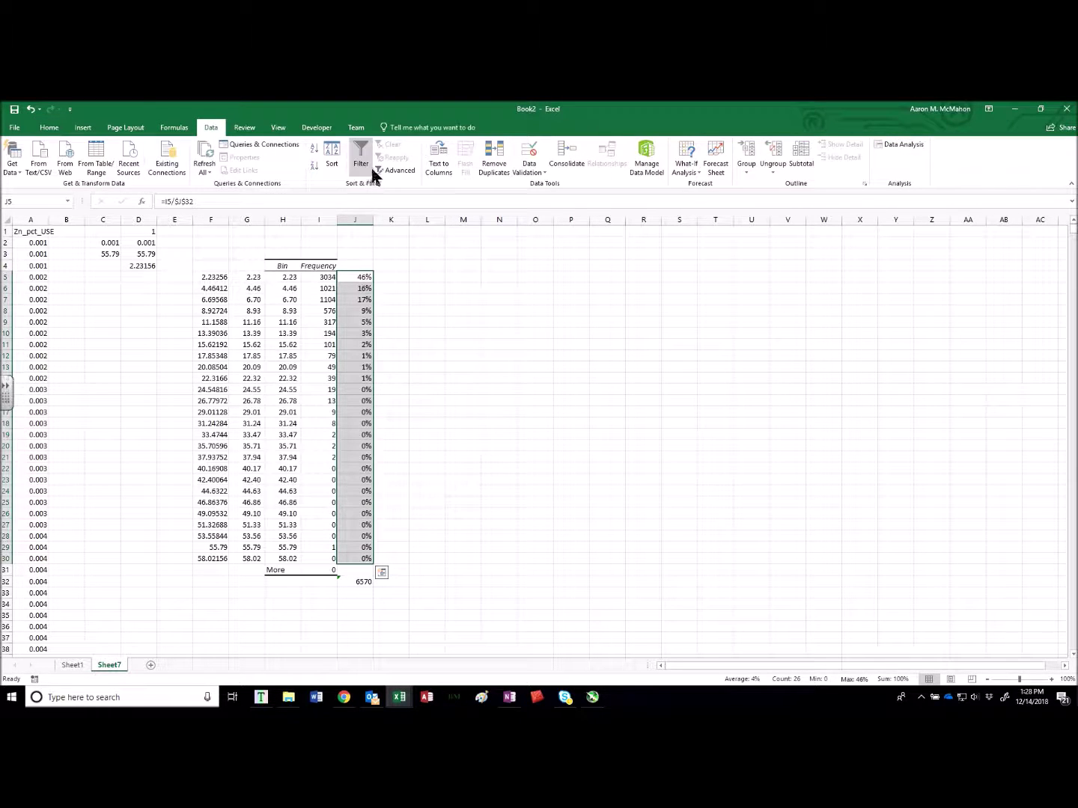
{"action": "left_click", "coordinate": [82, 129]}
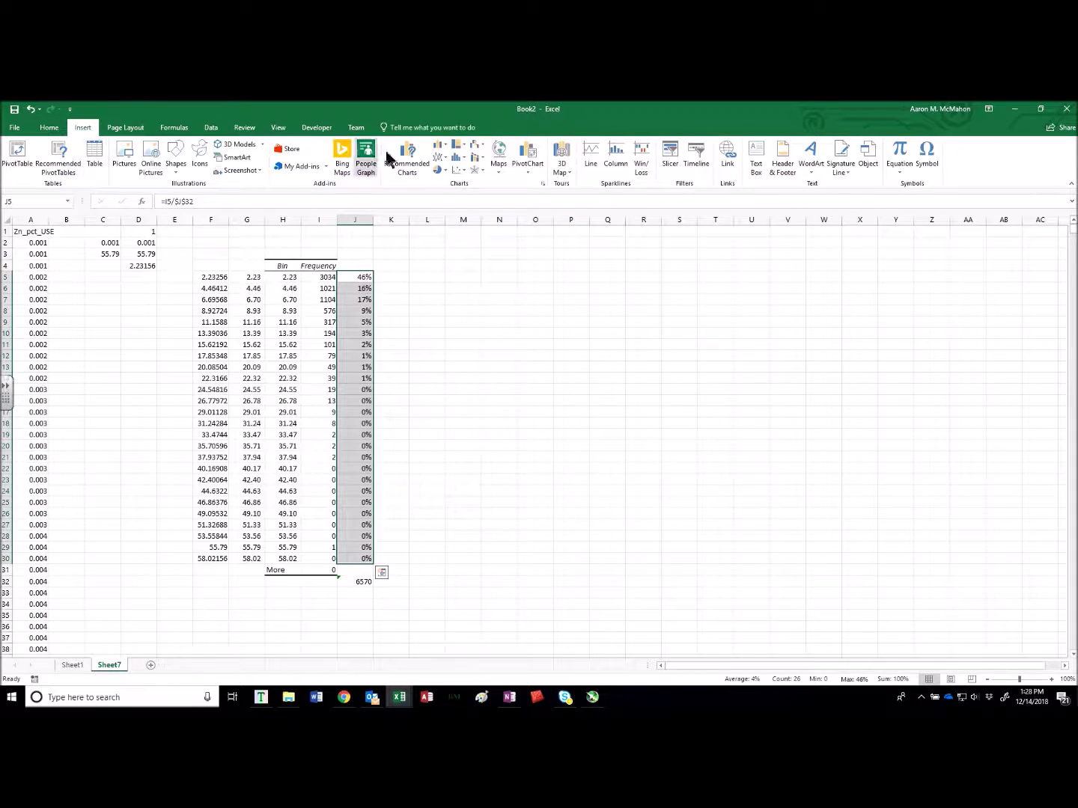
{"action": "left_click", "coordinate": [440, 145]}
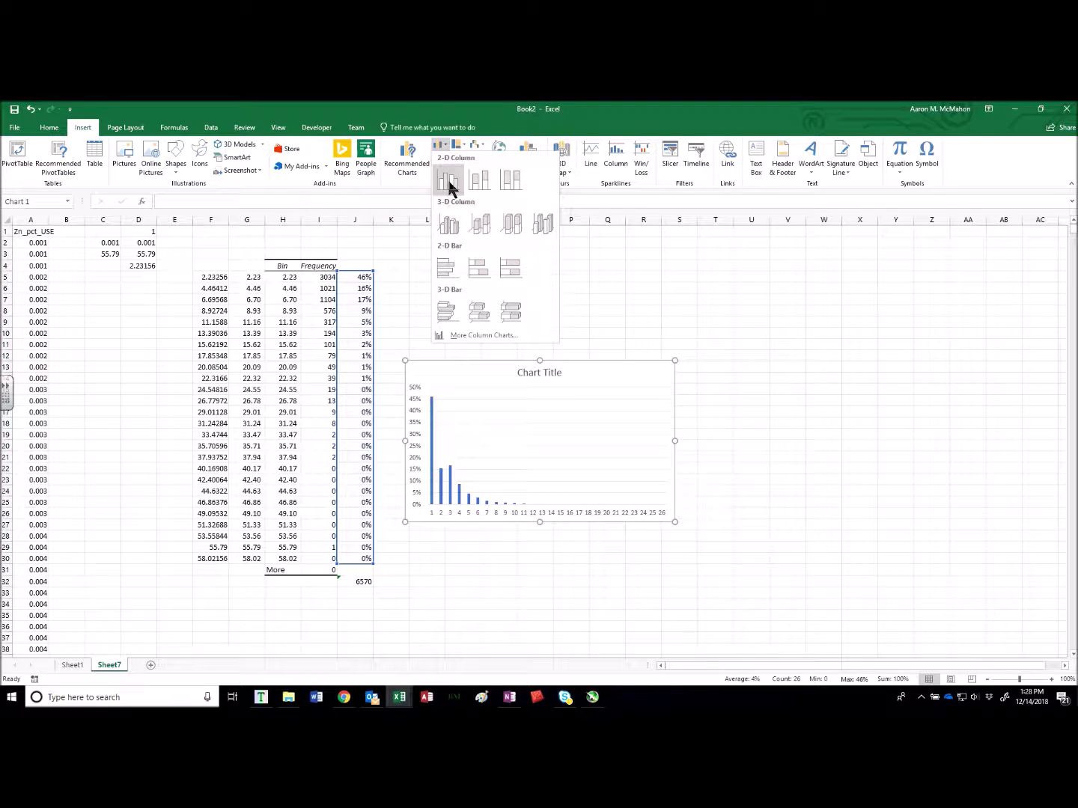
{"action": "left_click", "coordinate": [447, 180]}
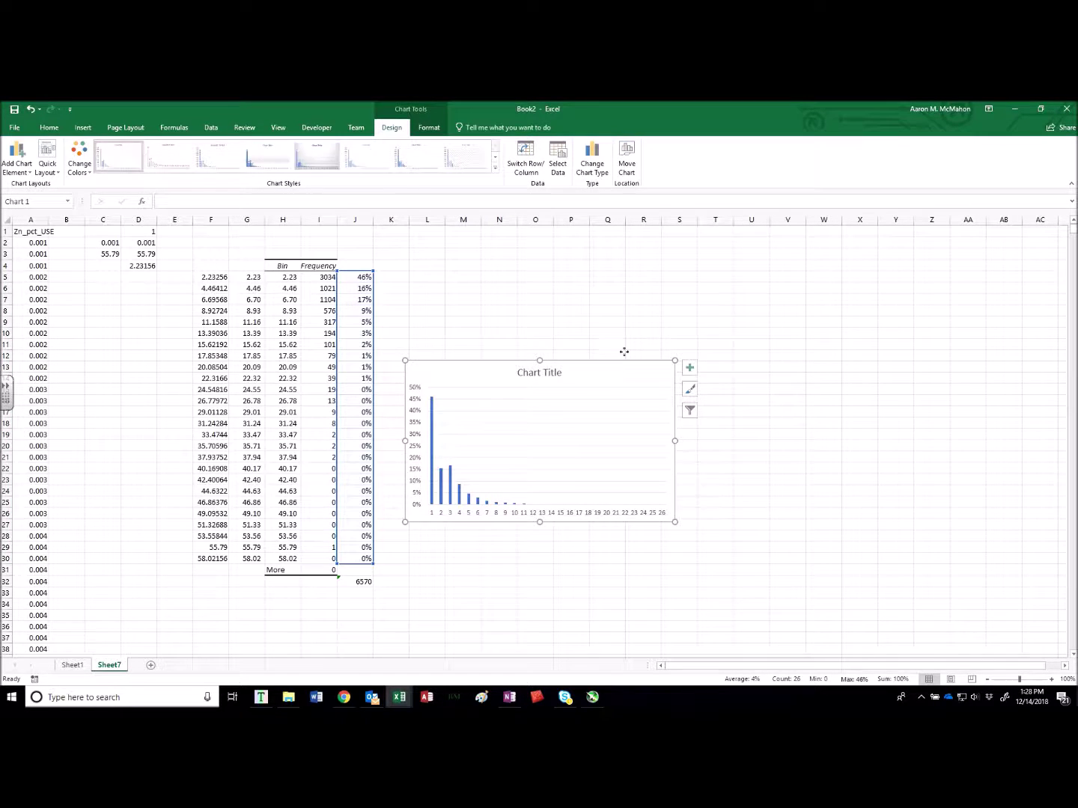
{"action": "left_click_drag", "start_coordinate": [625, 423], "coordinate": [655, 380]}
{"action": "left_click", "coordinate": [575, 337]}
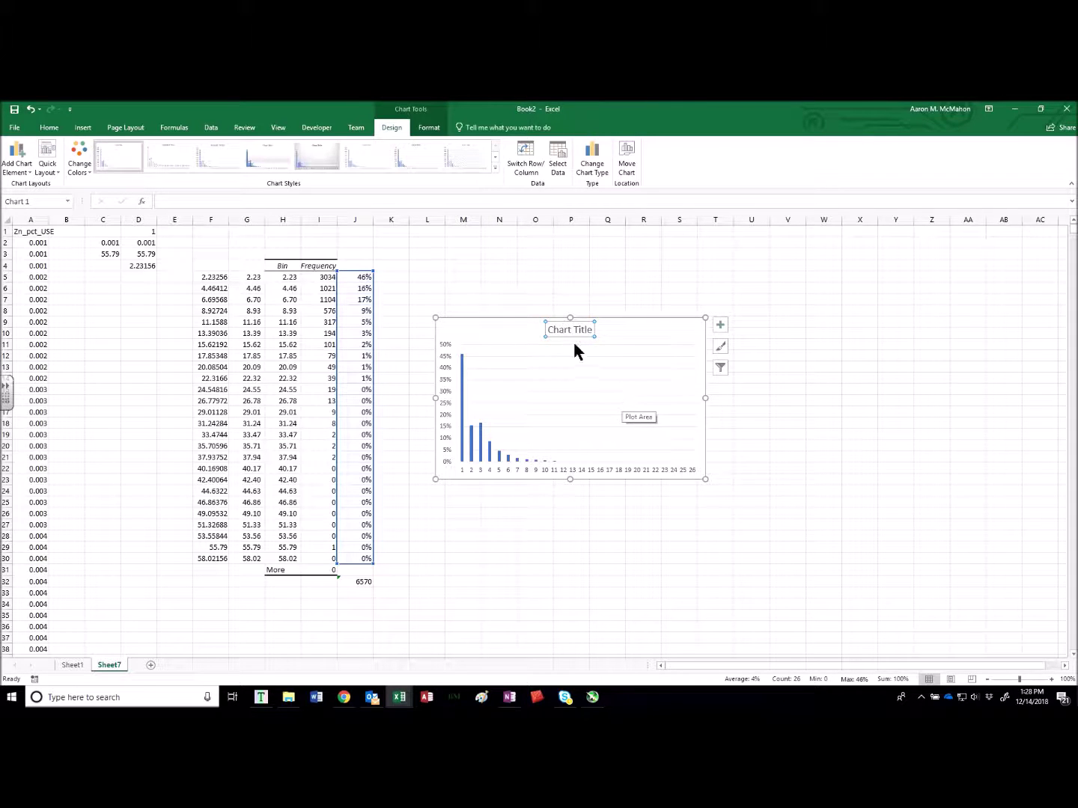
Step: Set the chart's horizontal axis labels to the bin limits in G5:G30
{"action": "right_click", "coordinate": [575, 407]}
{"action": "left_click", "coordinate": [633, 464]}
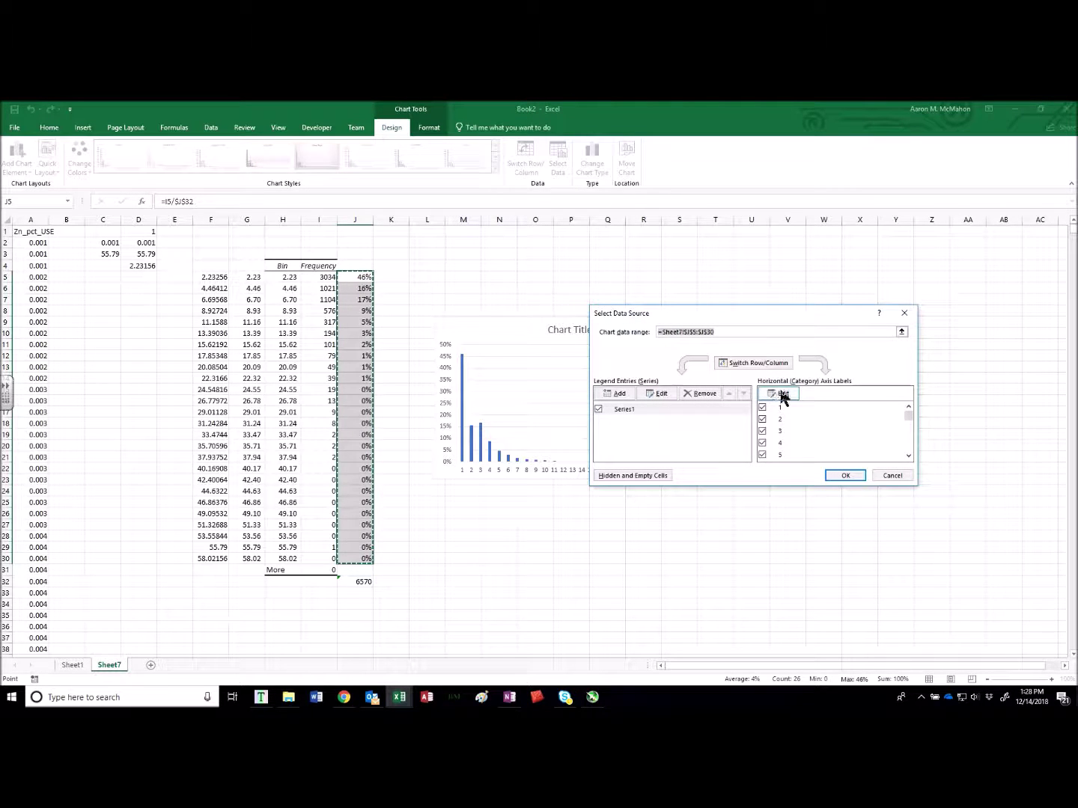
{"action": "left_click", "coordinate": [794, 395]}
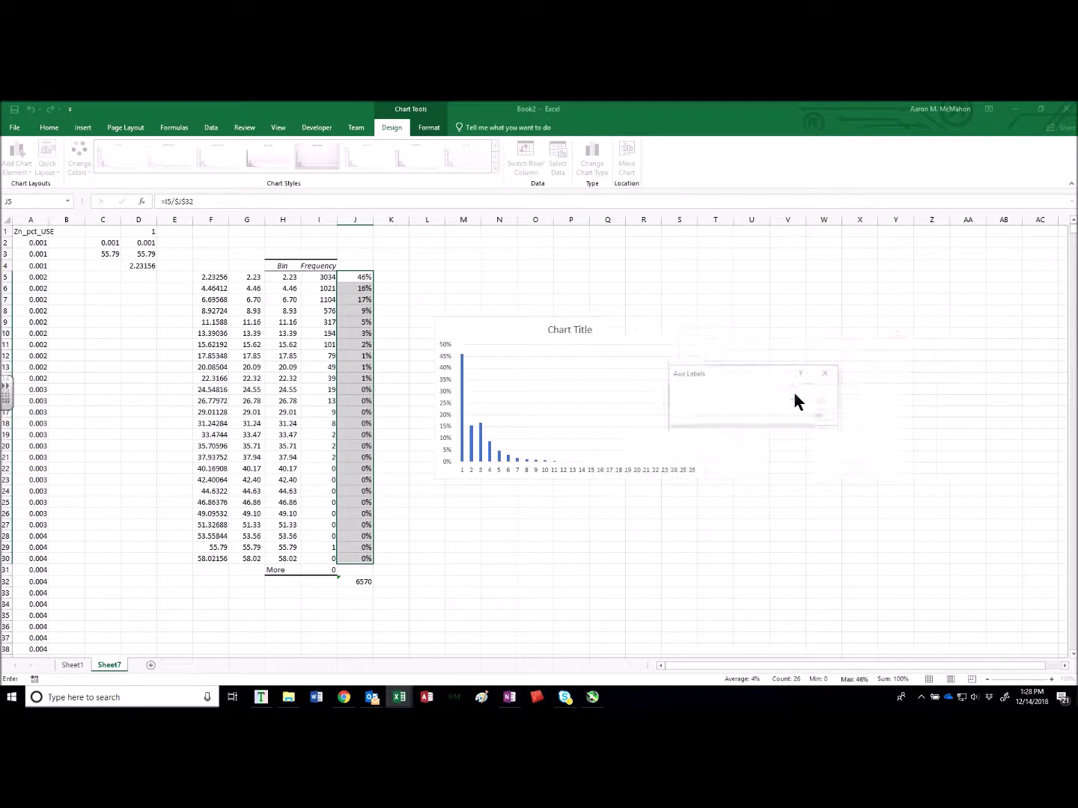
{"action": "left_click", "coordinate": [777, 402]}
{"action": "left_click_drag", "start_coordinate": [254, 276], "coordinate": [253, 558]}
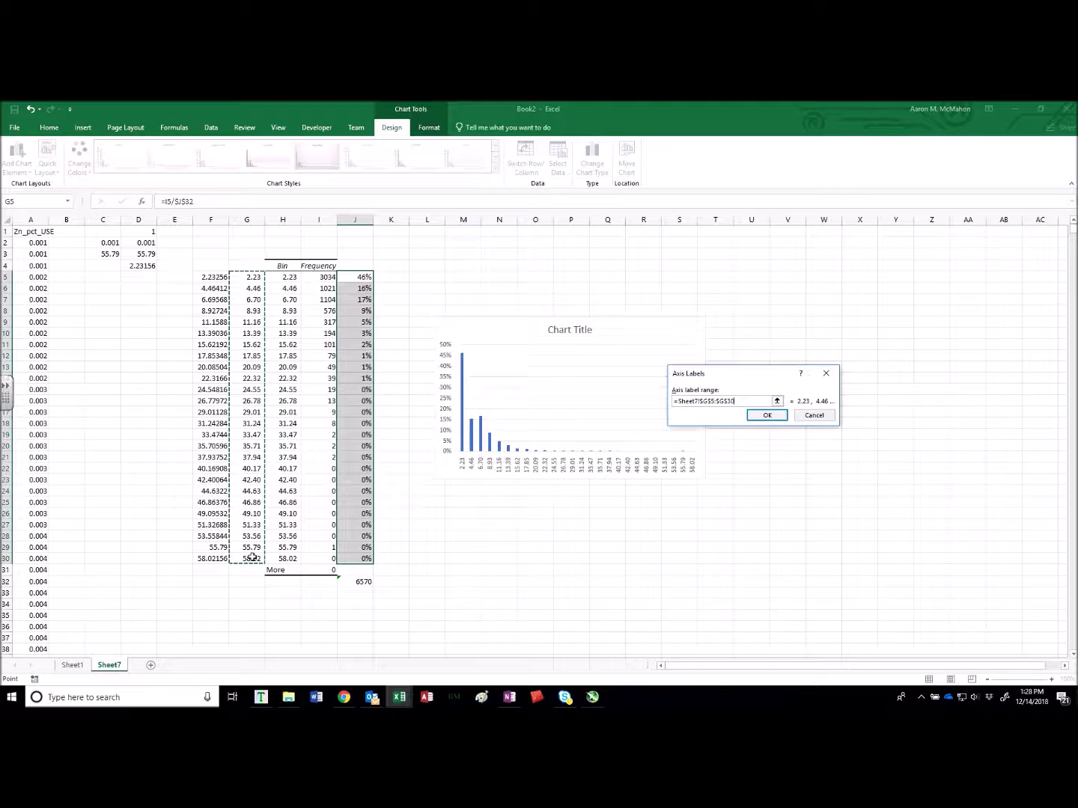
{"action": "left_click", "coordinate": [763, 415]}
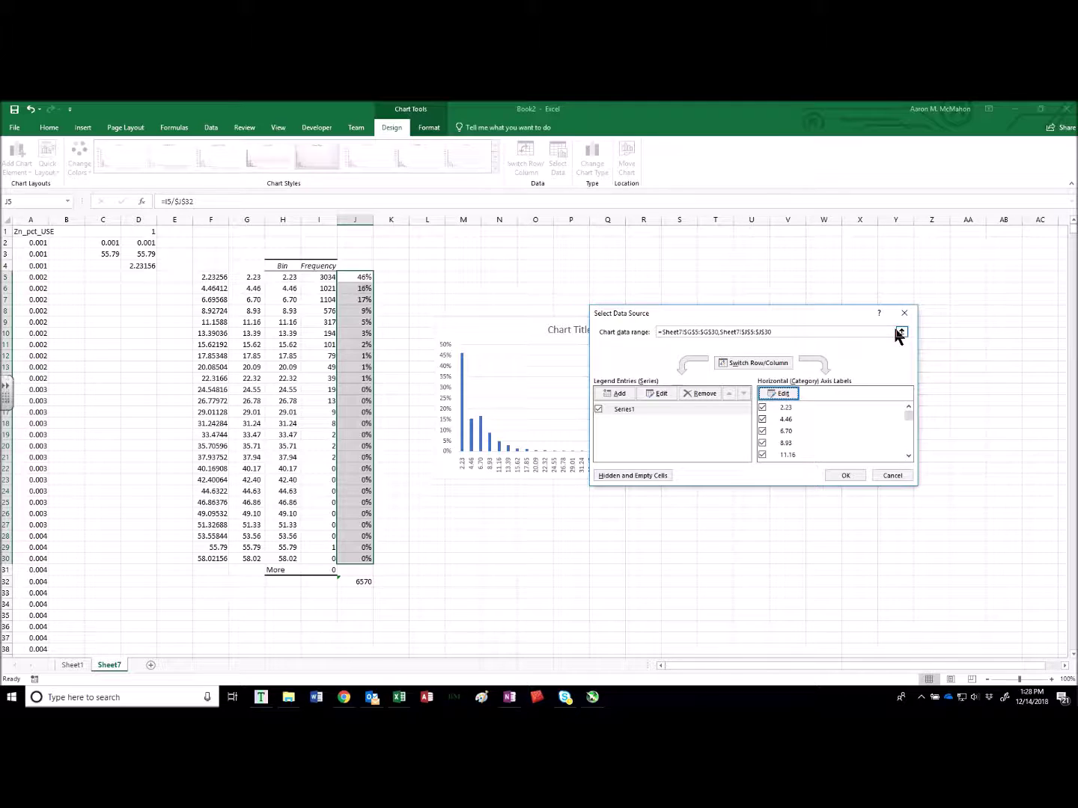
{"action": "left_click", "coordinate": [840, 478]}
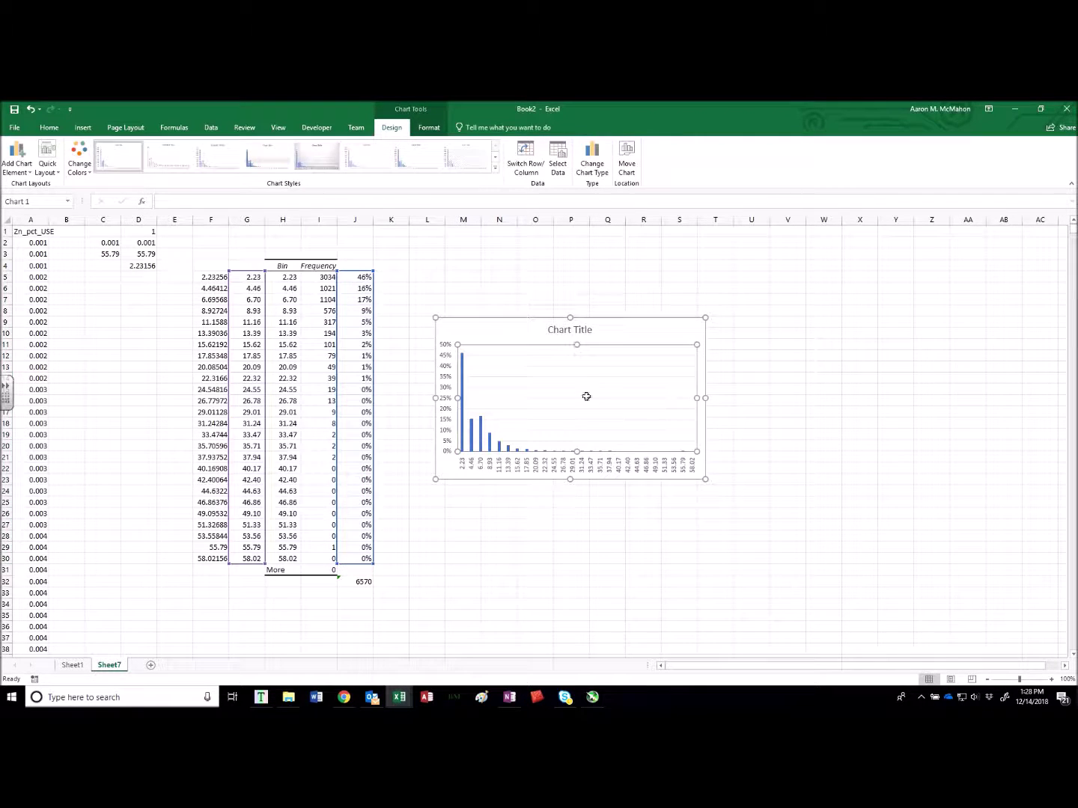
Step: Change the chart title to Zn
{"action": "left_click", "coordinate": [563, 332]}
{"action": "left_click_drag", "start_coordinate": [551, 330], "coordinate": [591, 331]}
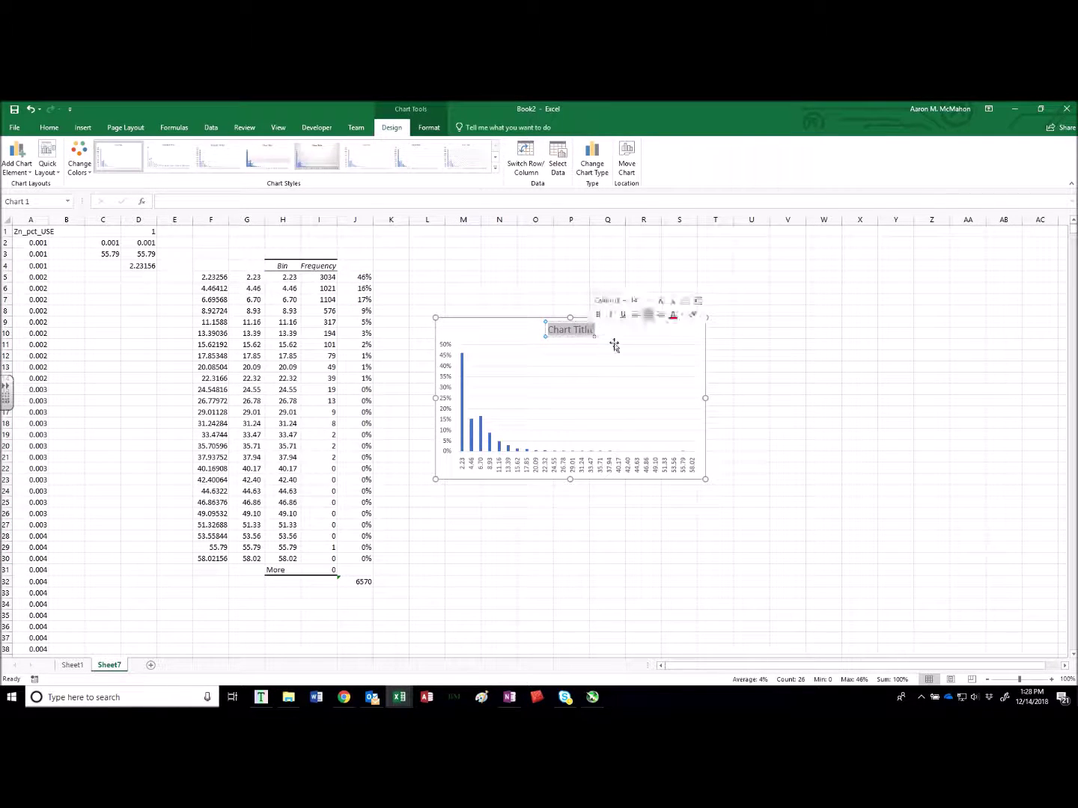
{"action": "type", "text": "Zn"}
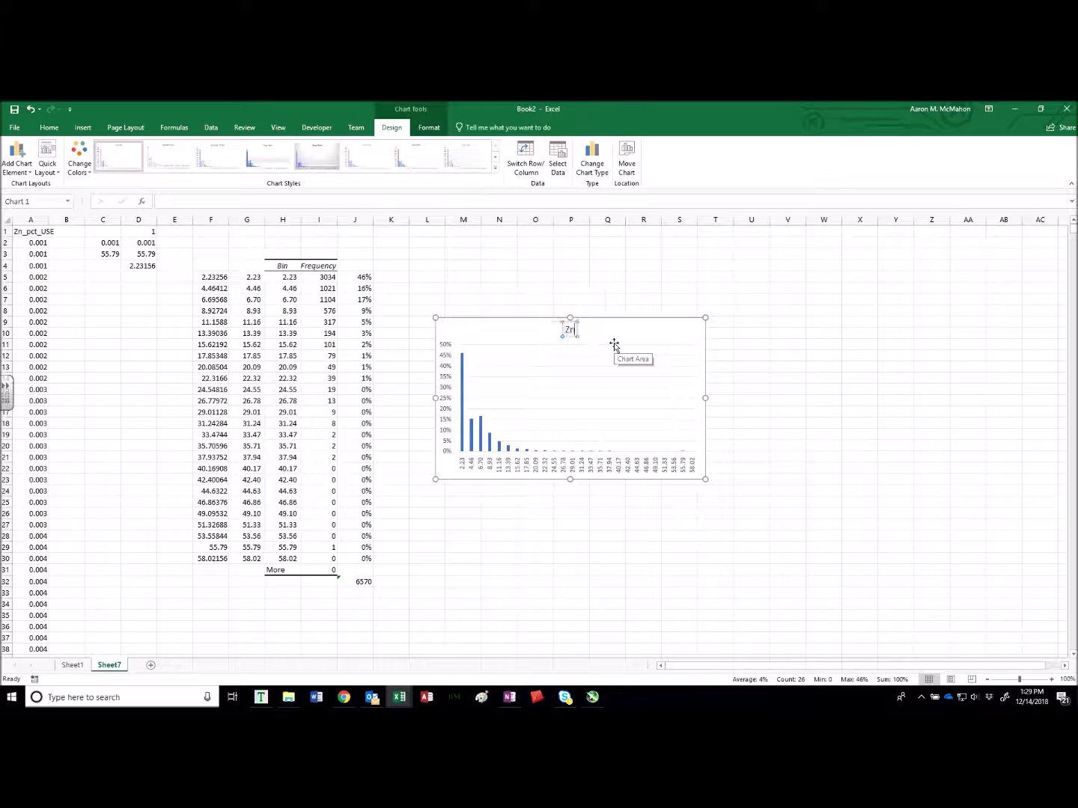
{"action": "left_click", "coordinate": [761, 355]}
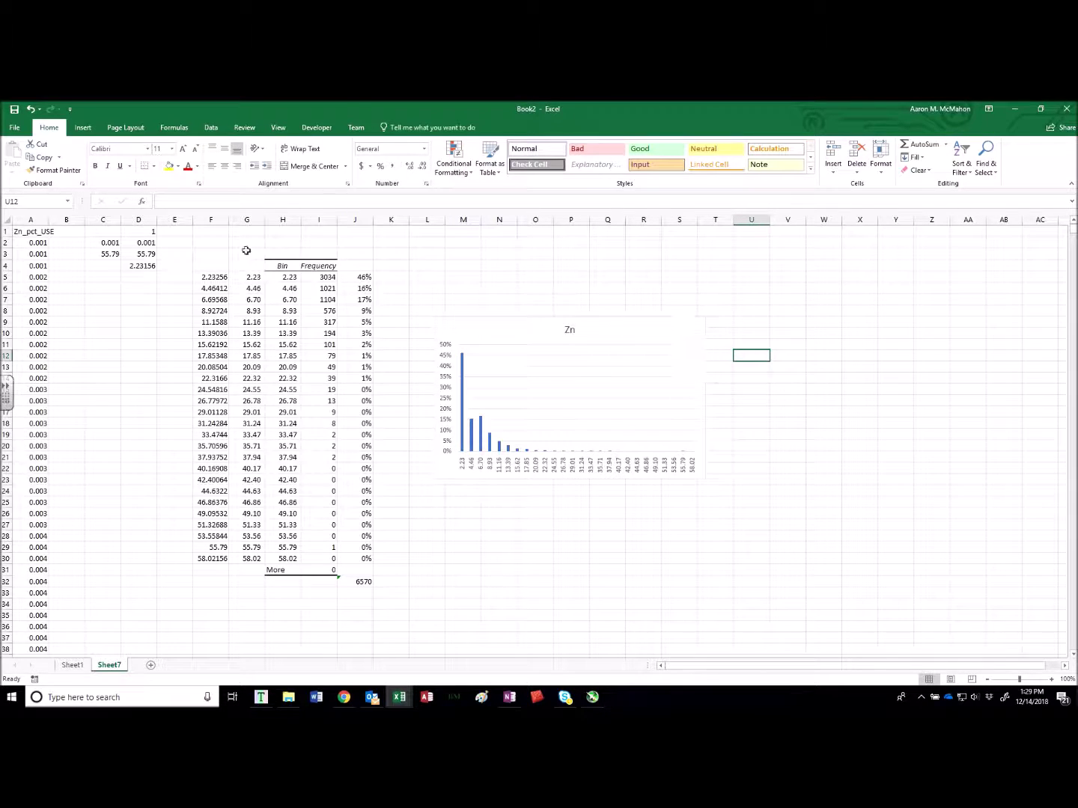
Step: Set the transformation power in D1 to 0.5 and select the back-transformed bin limits in G5:G30
{"action": "left_click", "coordinate": [150, 233]}
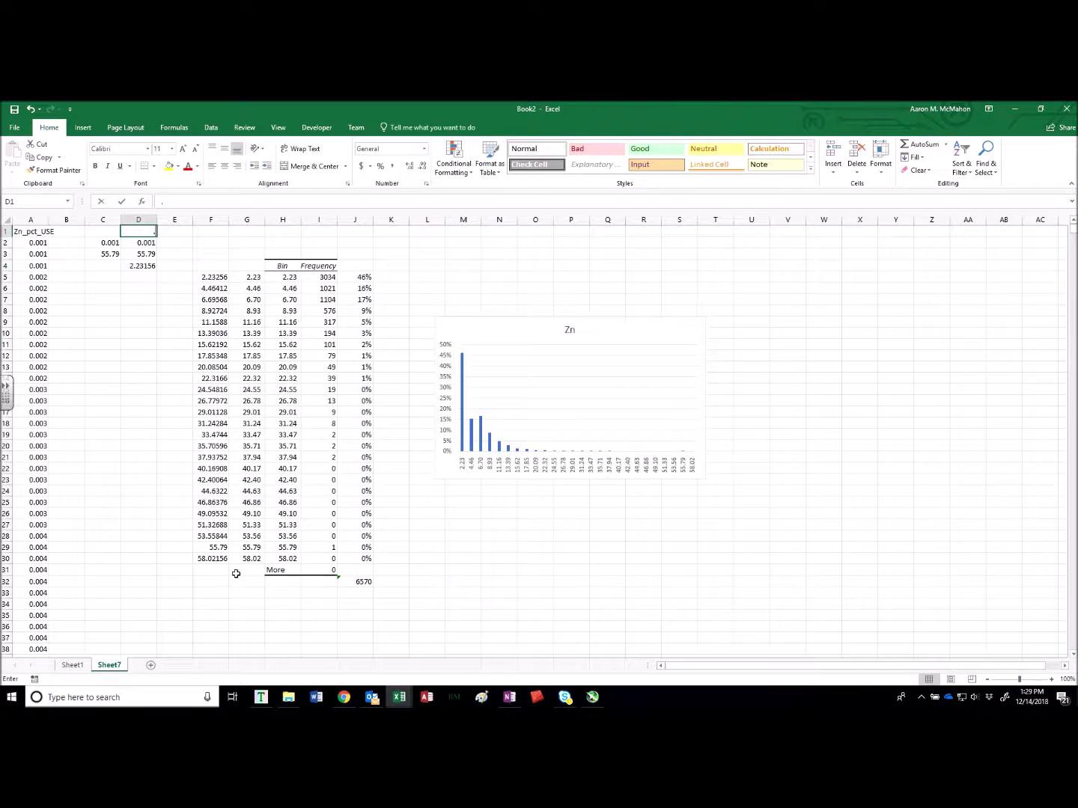
{"action": "key", "text": "Return"}
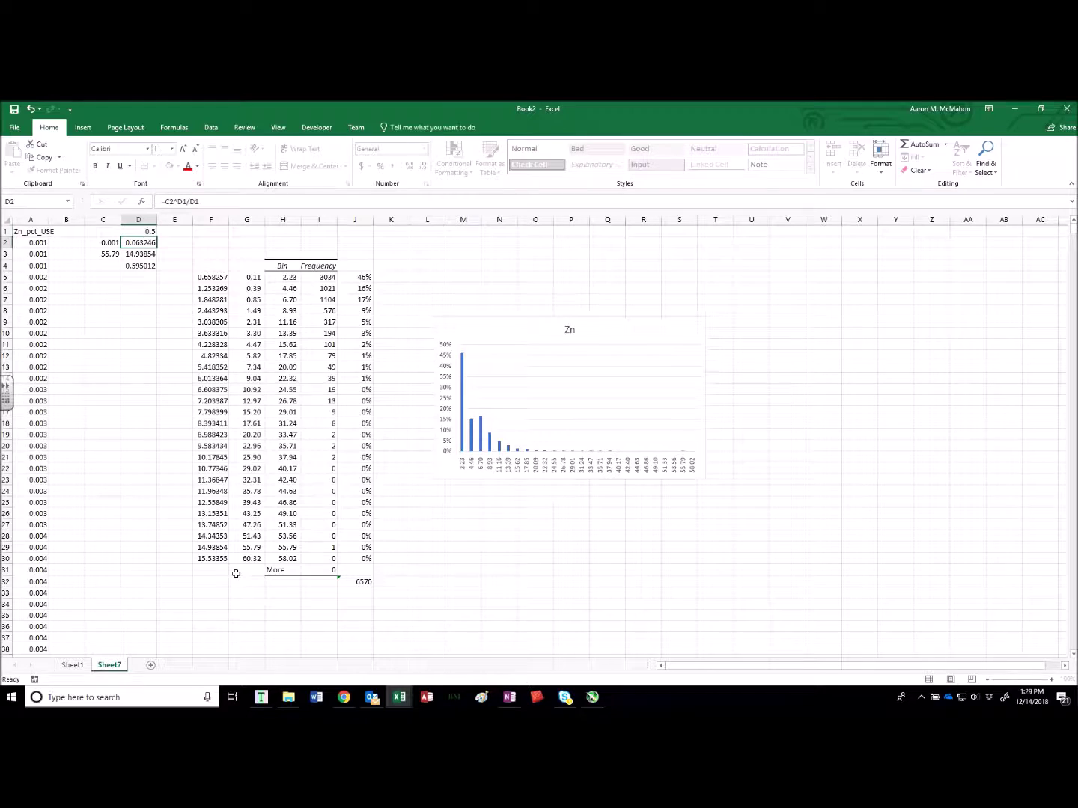
{"action": "left_click", "coordinate": [221, 277]}
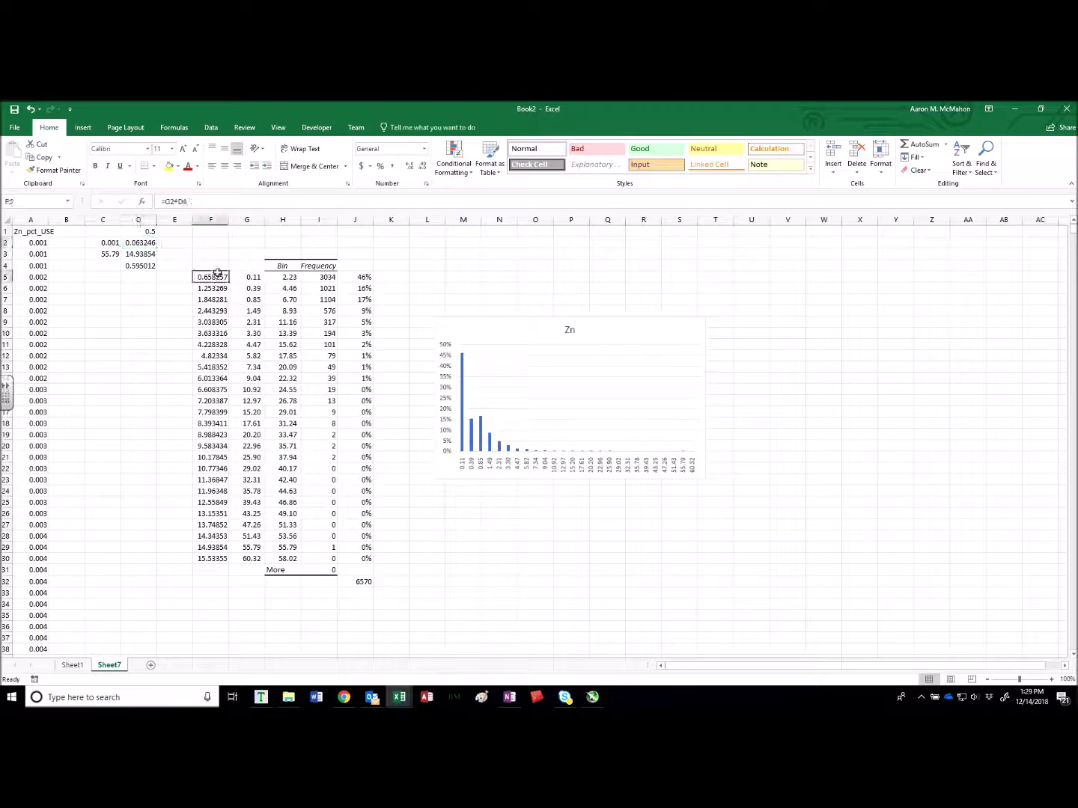
{"action": "left_click_drag", "start_coordinate": [245, 277], "coordinate": [250, 558]}
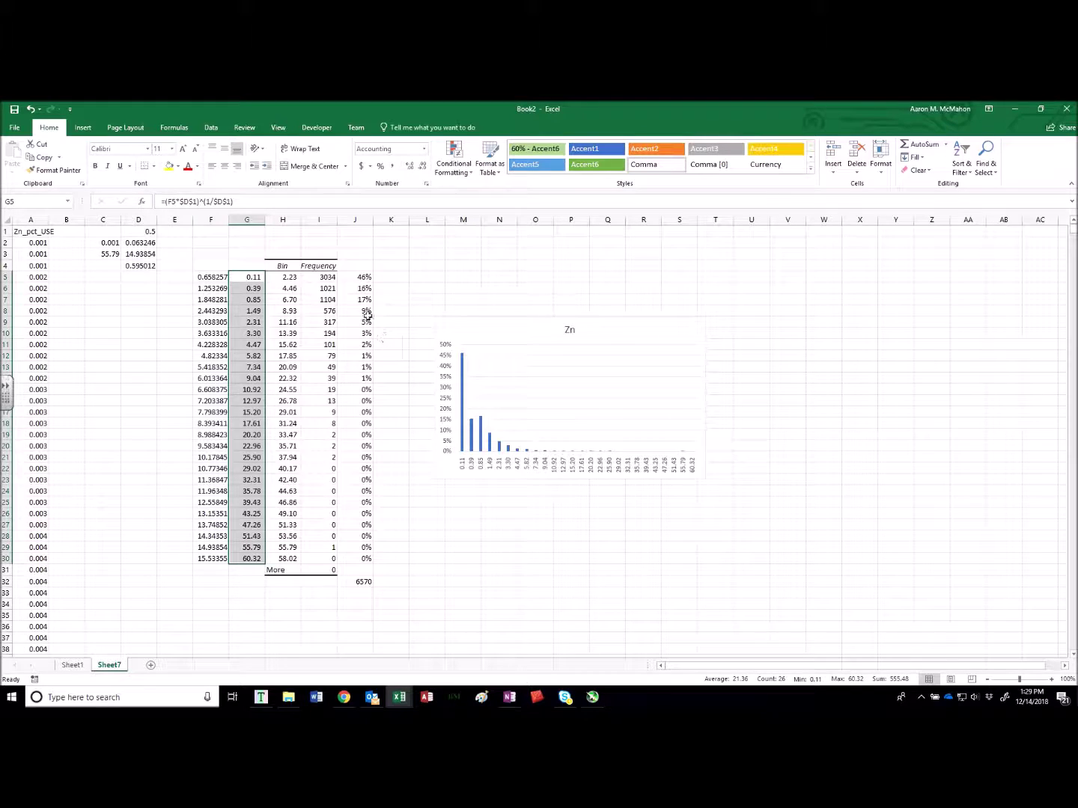
Step: Rerun the Histogram analysis on A2:A6571 with bins G5:G30, overwriting the output at H4, and check the percentages in J5:J30
{"action": "left_click_drag", "start_coordinate": [292, 268], "coordinate": [329, 565]}
{"action": "left_click", "coordinate": [213, 128]}
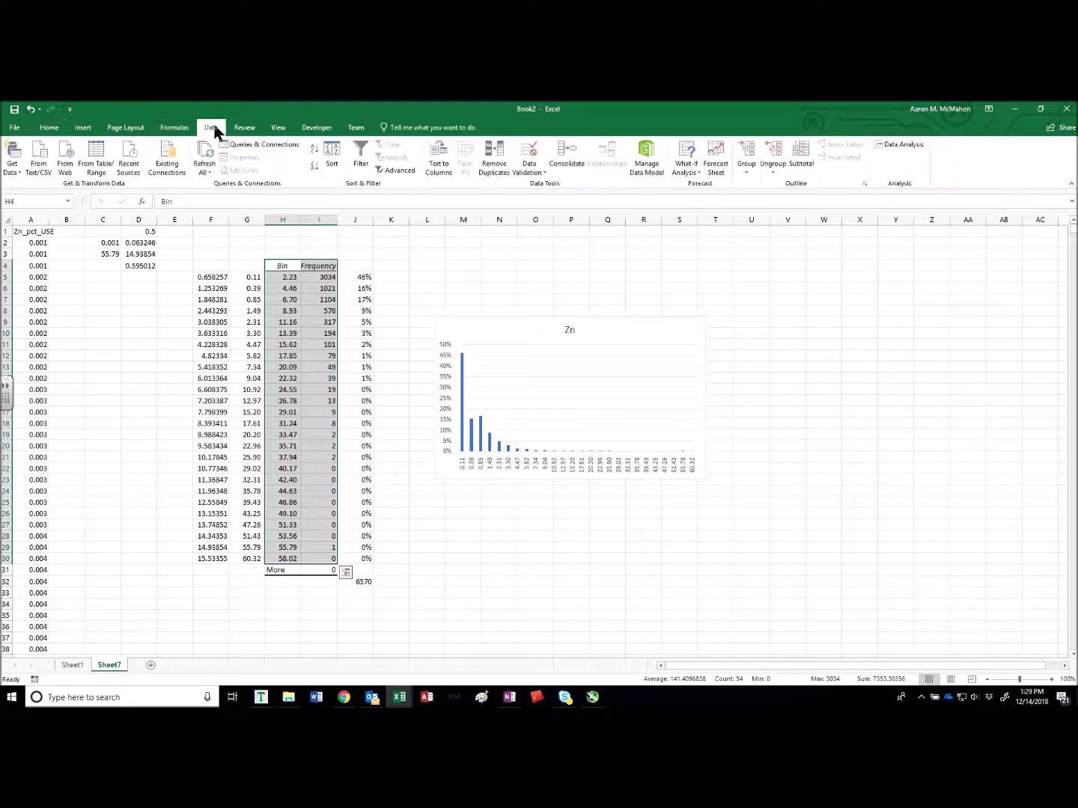
{"action": "left_click", "coordinate": [902, 145]}
{"action": "left_click", "coordinate": [839, 349]}
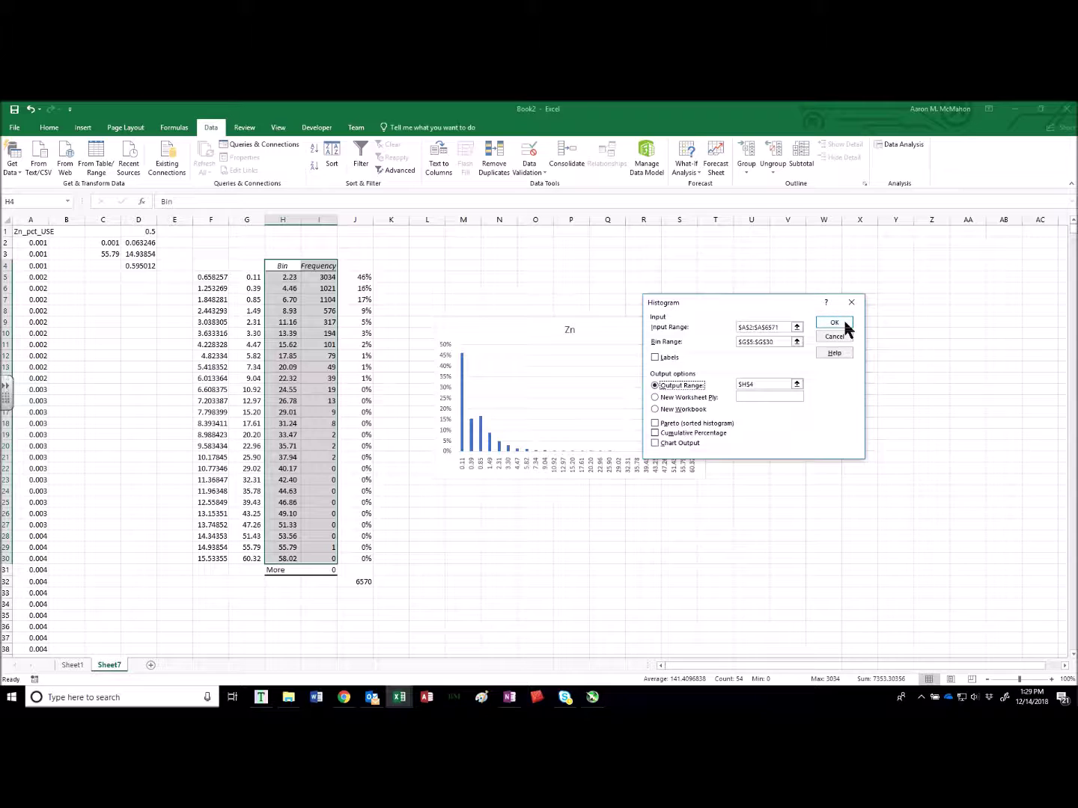
{"action": "left_click", "coordinate": [835, 327]}
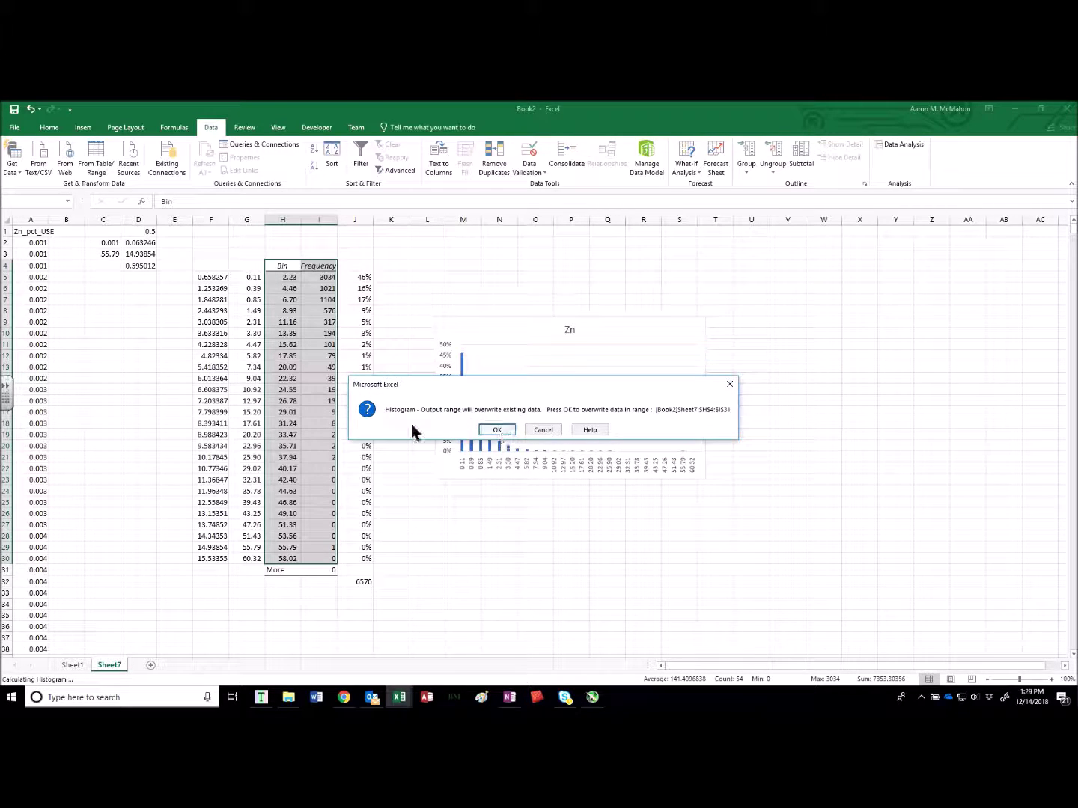
{"action": "left_click", "coordinate": [497, 431]}
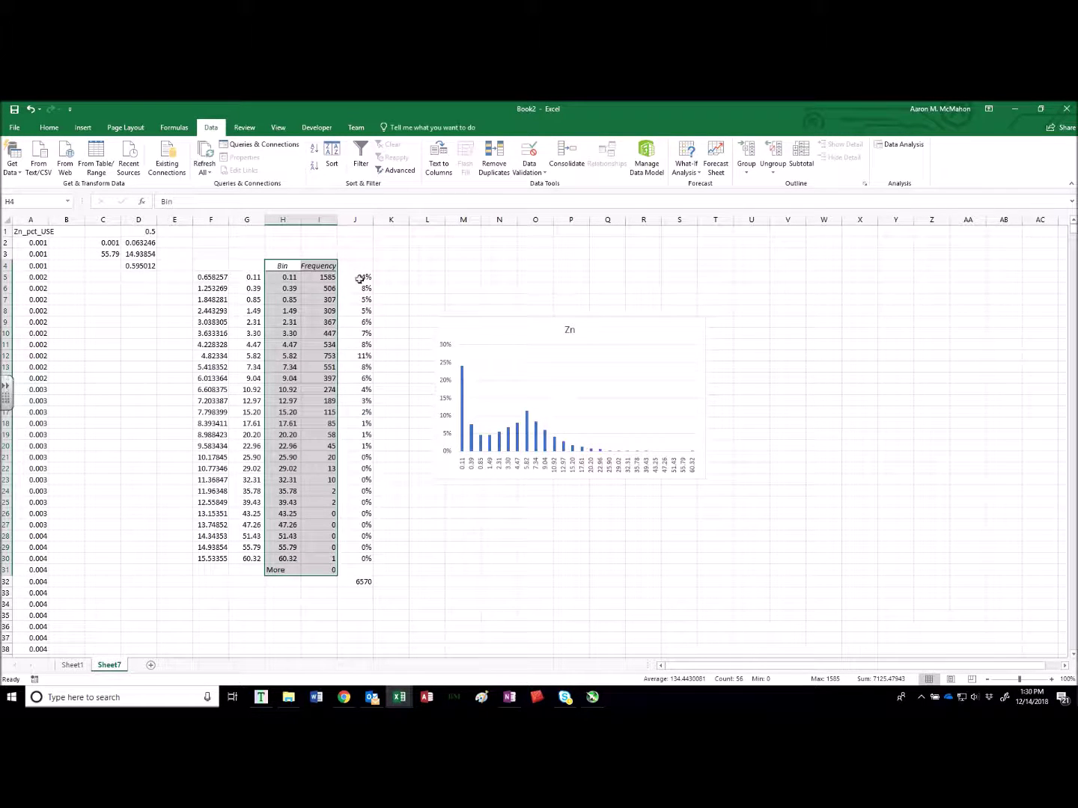
{"action": "left_click_drag", "start_coordinate": [366, 277], "coordinate": [371, 562]}
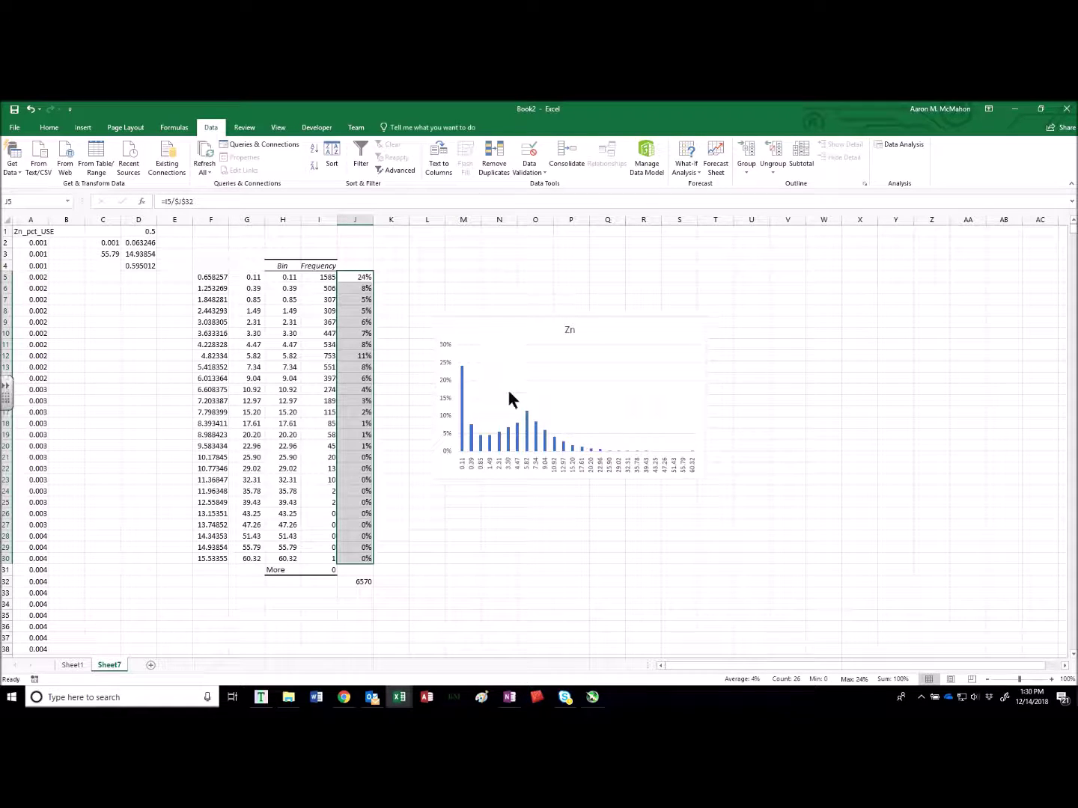
Step: Set the power in D1 to 0.1 and rerun the Histogram analysis with bins G5:G30, overwriting the output at H4
{"action": "left_click", "coordinate": [140, 232]}
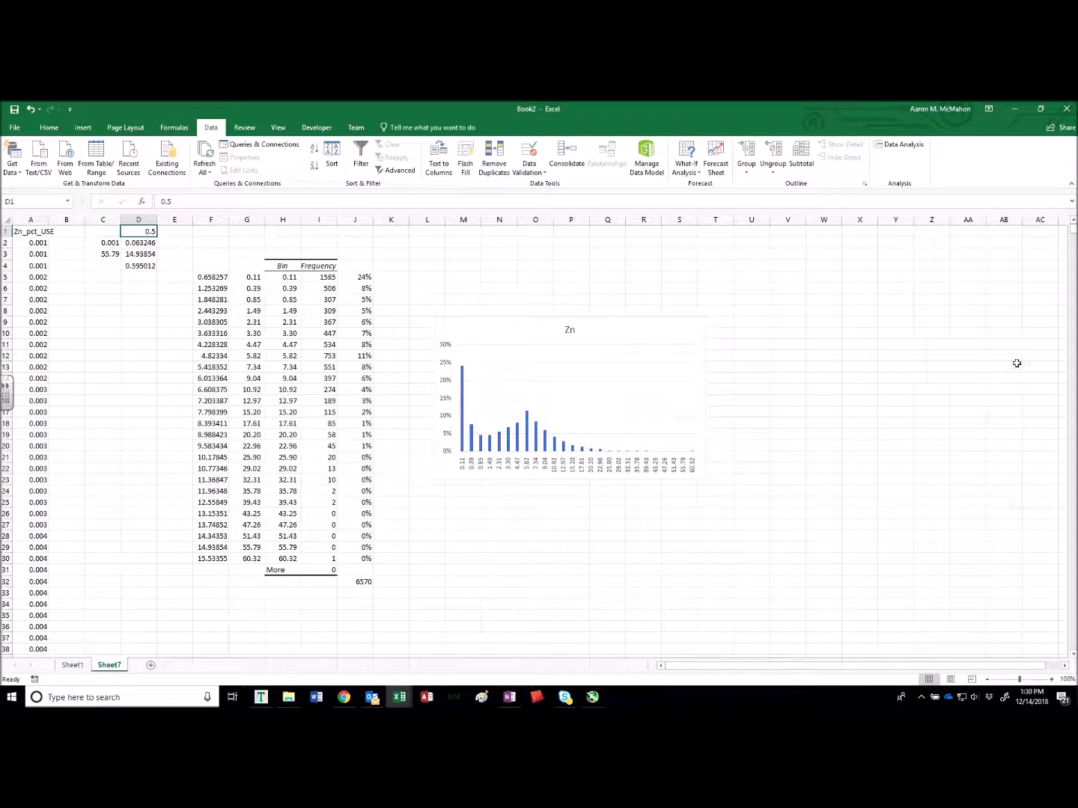
{"action": "type", "text": "0.1"}
{"action": "key", "text": "Return"}
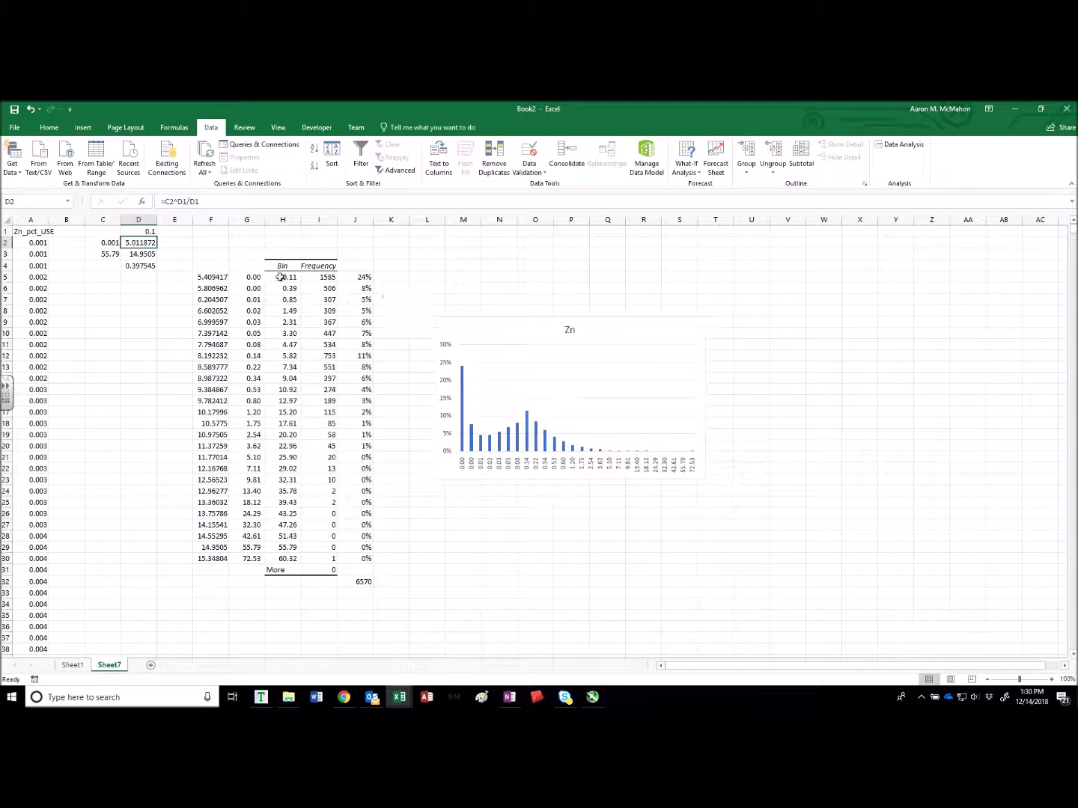
{"action": "left_click", "coordinate": [152, 231]}
{"action": "left_click", "coordinate": [902, 145]}
{"action": "left_click", "coordinate": [835, 350]}
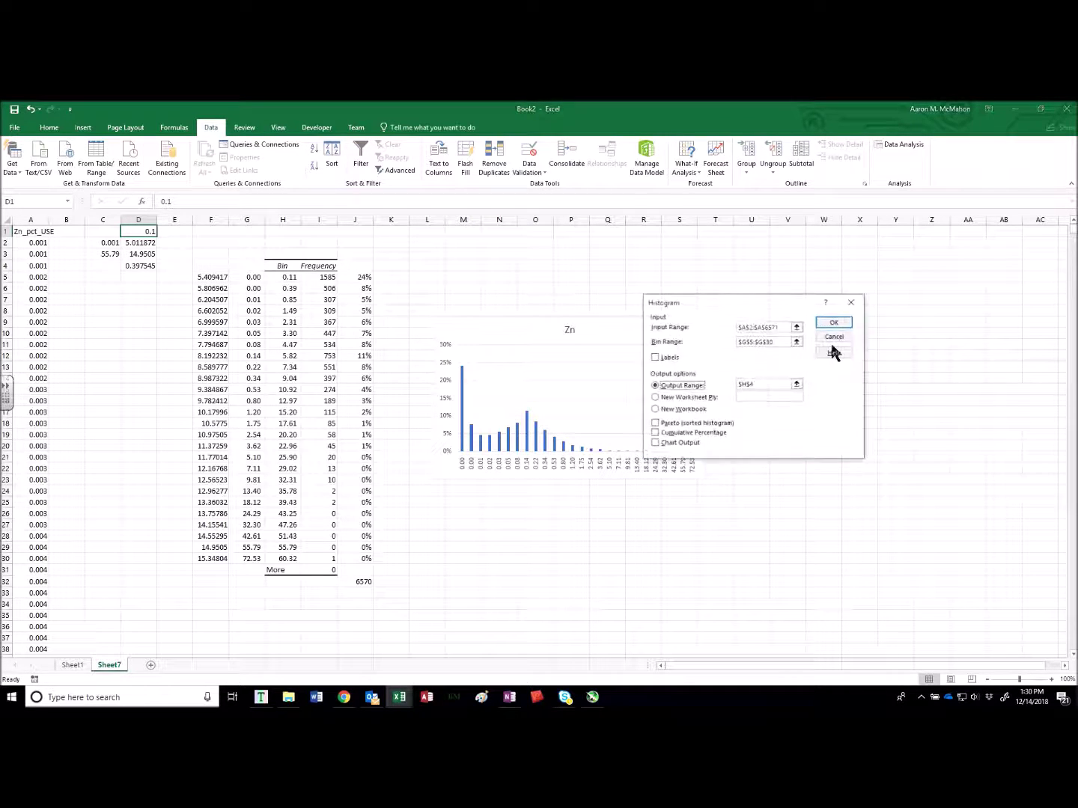
{"action": "key", "text": "Return"}
{"action": "key", "text": "Return"}
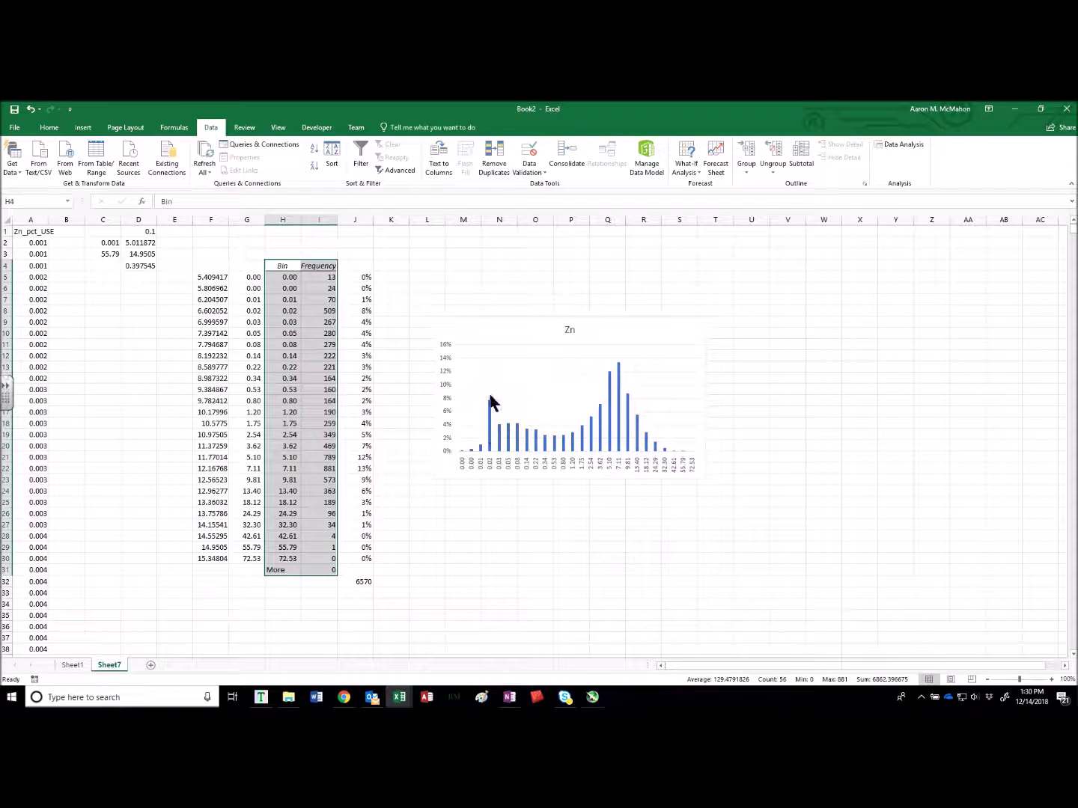
Step: Set the power in D1 to 0.01 and rerun the Histogram analysis with bins G5:G30, overwriting the output at H4
{"action": "left_click", "coordinate": [143, 233]}
{"action": "type", "text": "0.01"}
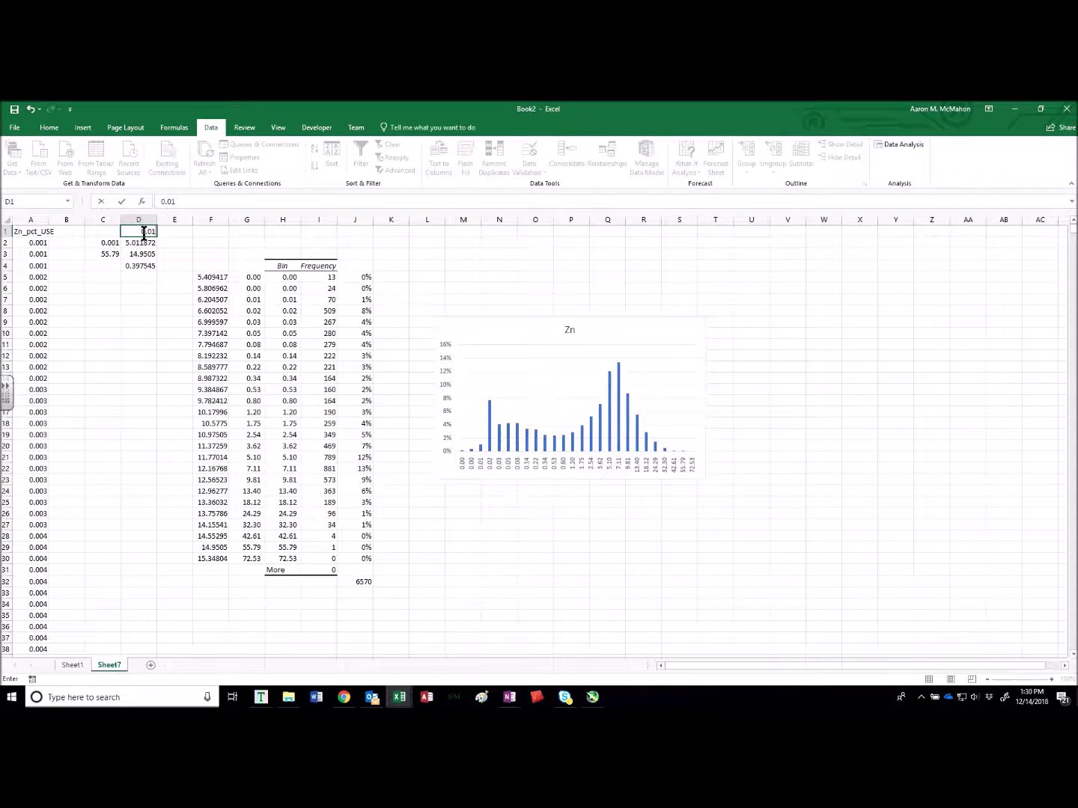
{"action": "key", "text": "ctrl+Return"}
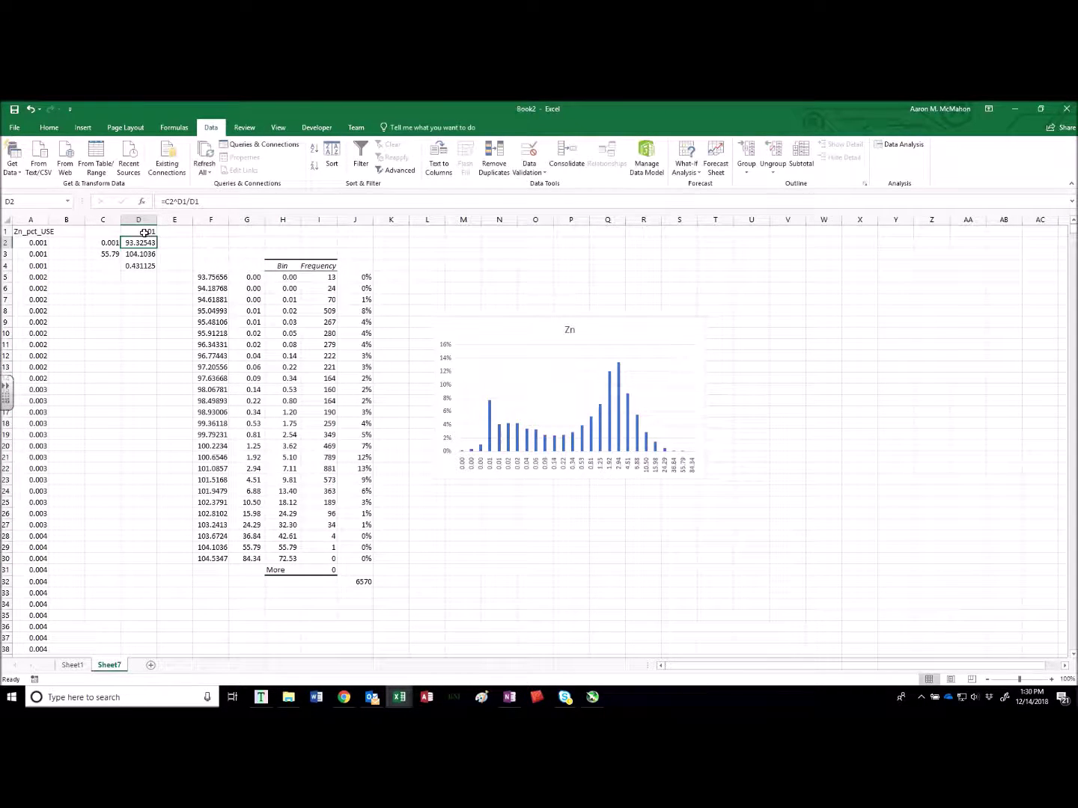
{"action": "left_click", "coordinate": [898, 146]}
{"action": "key", "text": "Return"}
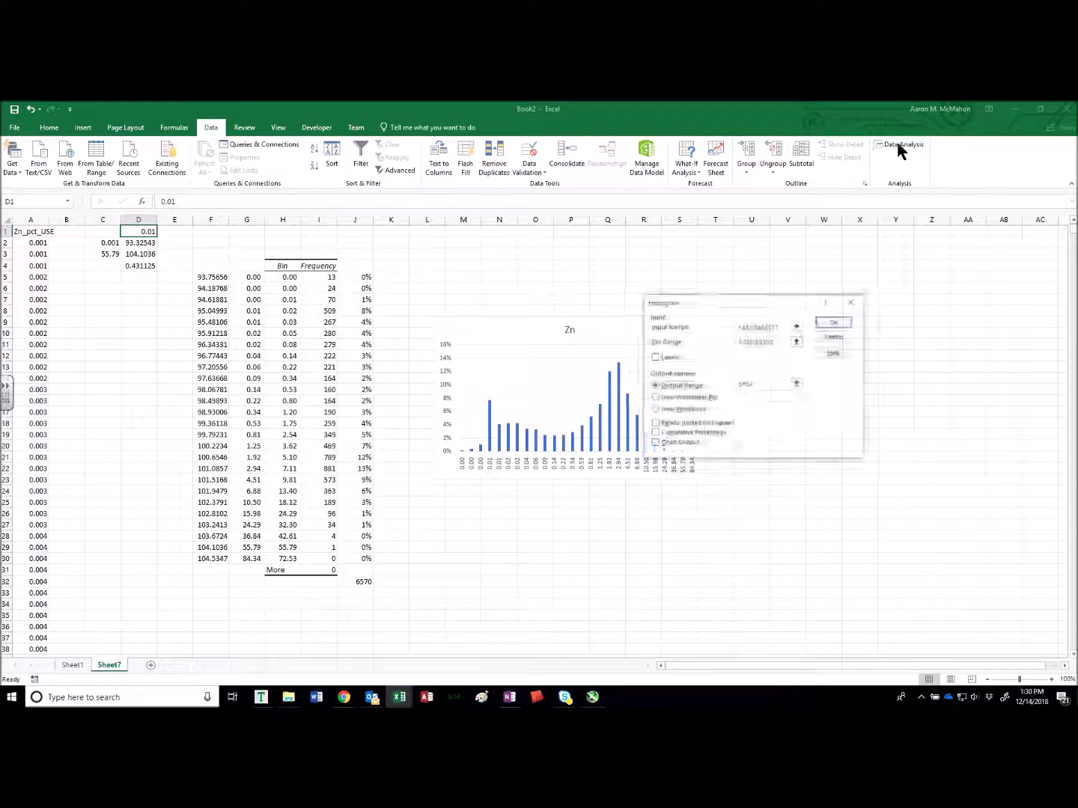
{"action": "key", "text": "Return"}
{"action": "key", "text": "Return"}
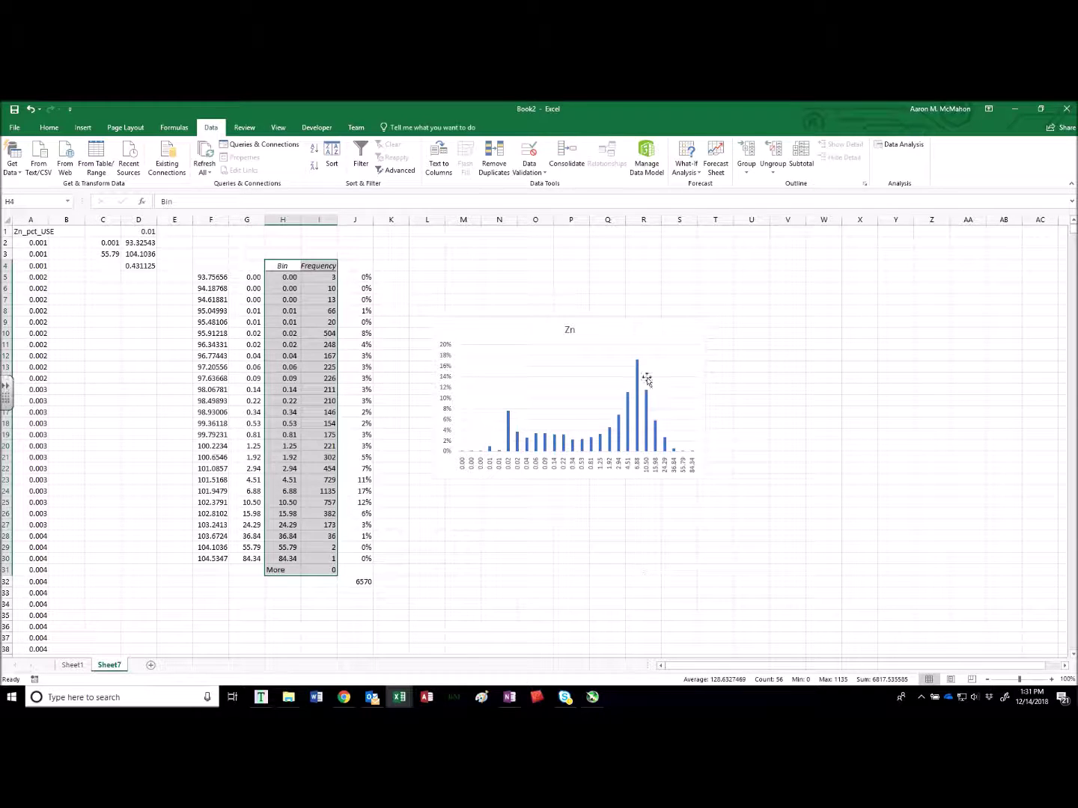
{"action": "left_click", "coordinate": [735, 328]}
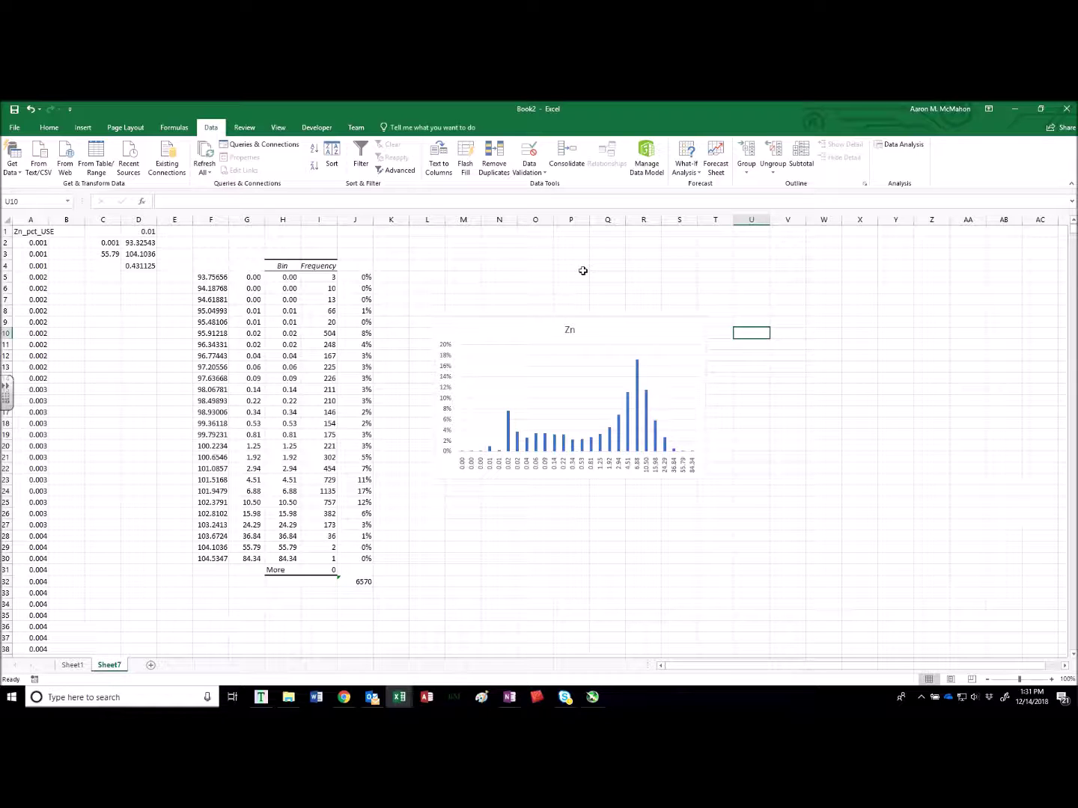
Step: Copy the Pb_pct_USE column from Sheet1 into column A of a new worksheet, and return to the zinc histogram on Sheet7
{"action": "left_click", "coordinate": [80, 661]}
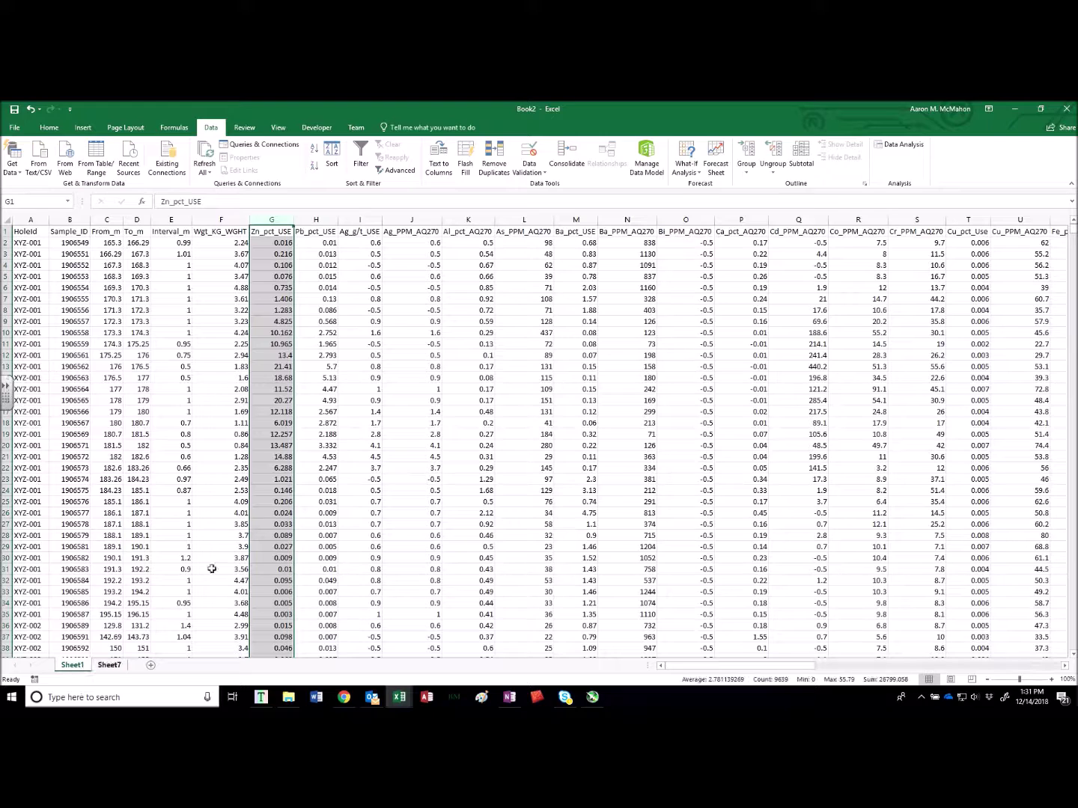
{"action": "left_click", "coordinate": [320, 219]}
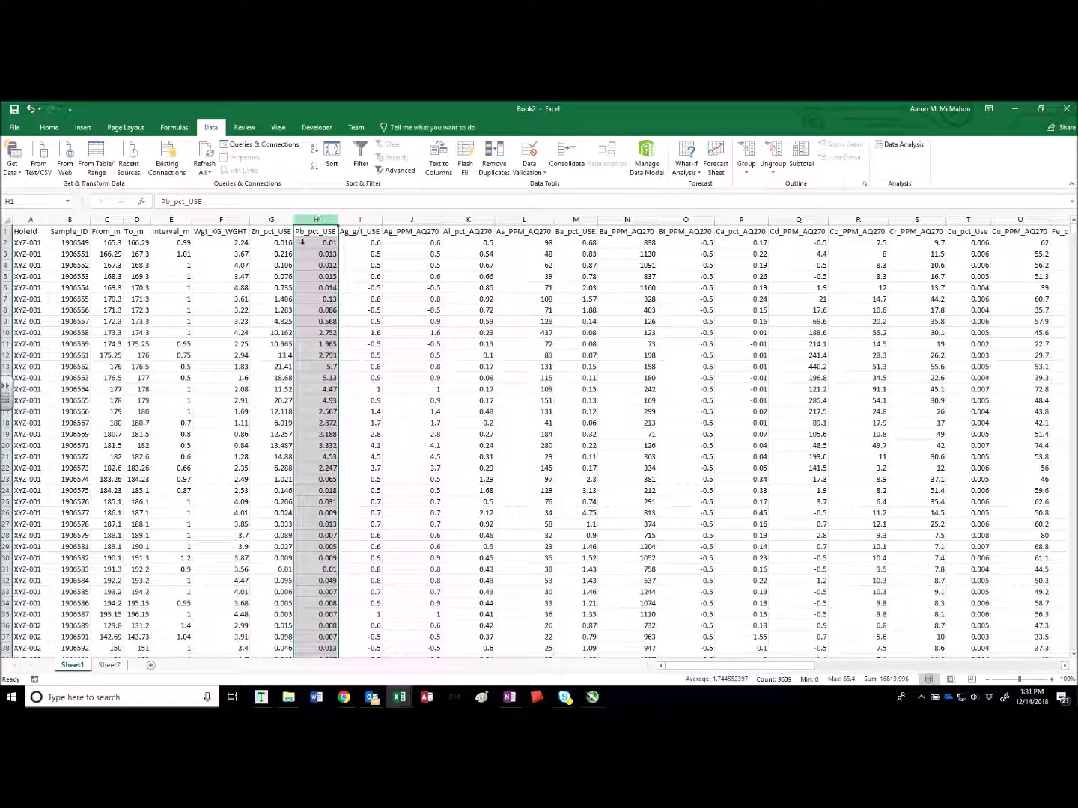
{"action": "key", "text": "ctrl+c"}
{"action": "left_click", "coordinate": [187, 665]}
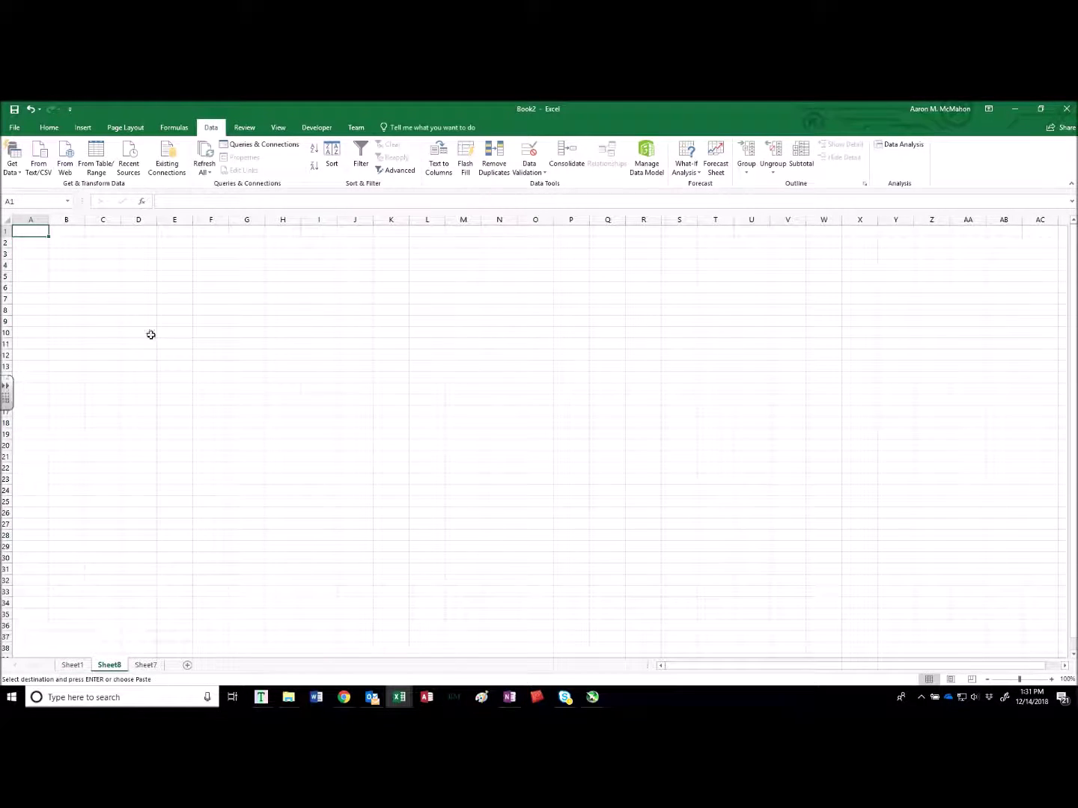
{"action": "key", "text": "ctrl+v"}
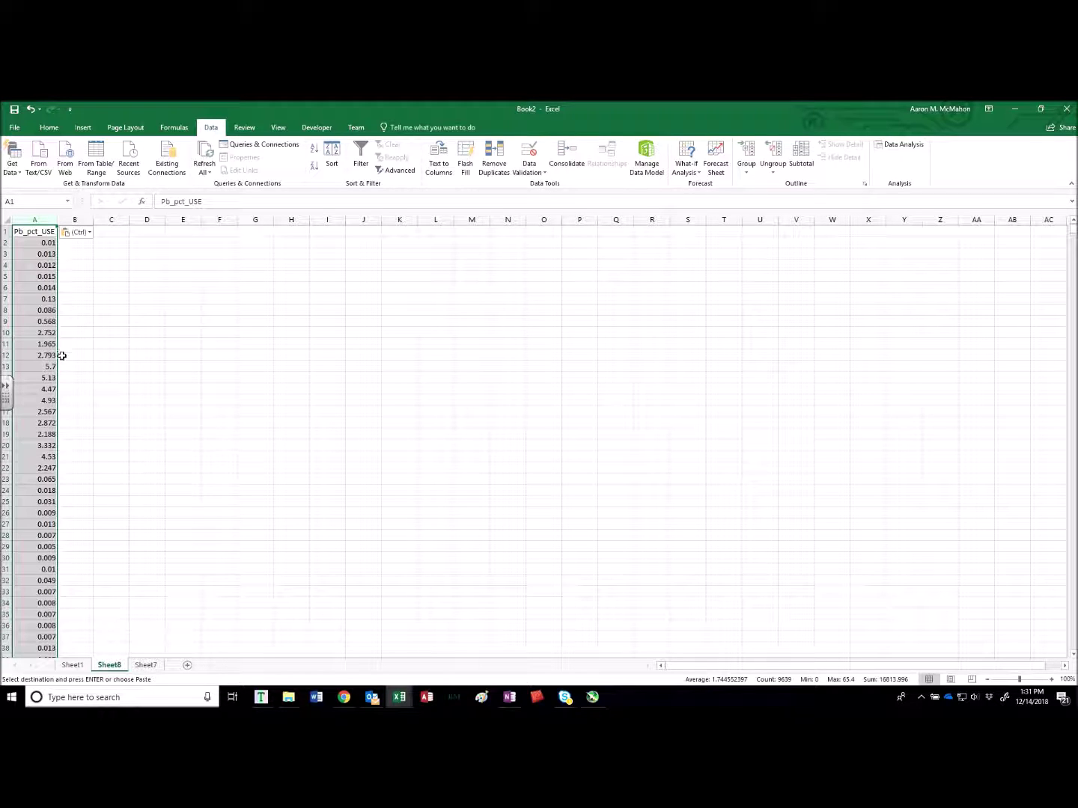
{"action": "left_click", "coordinate": [145, 665]}
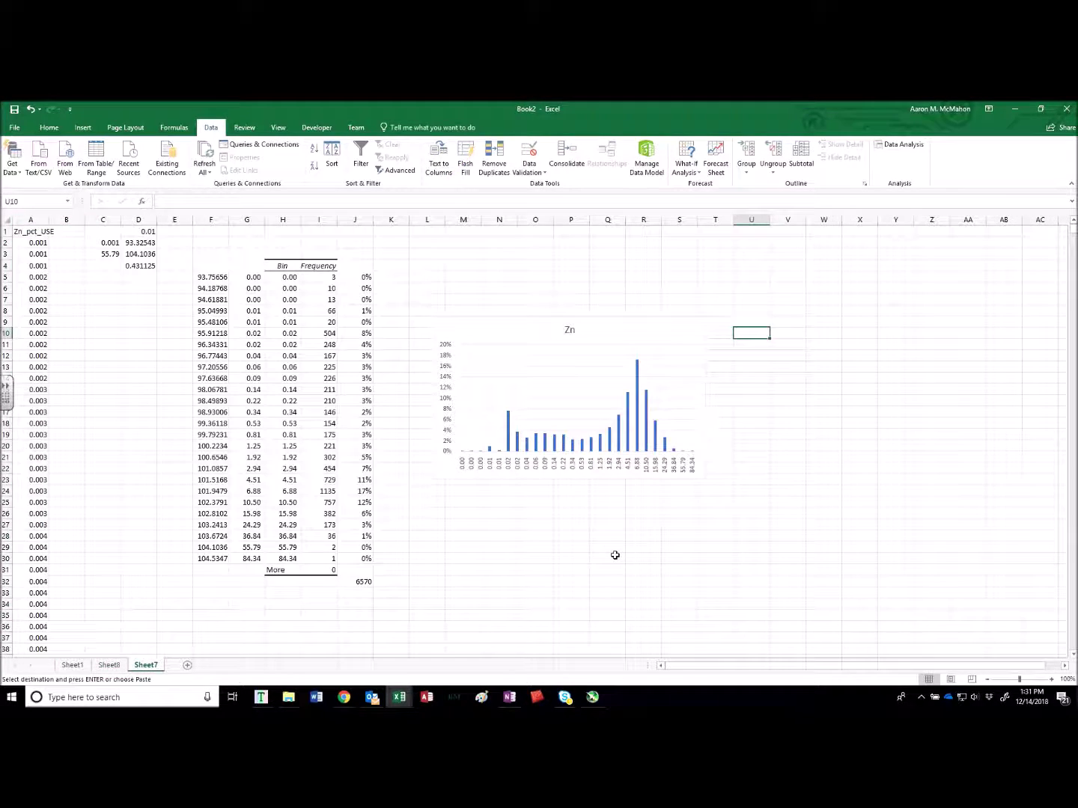